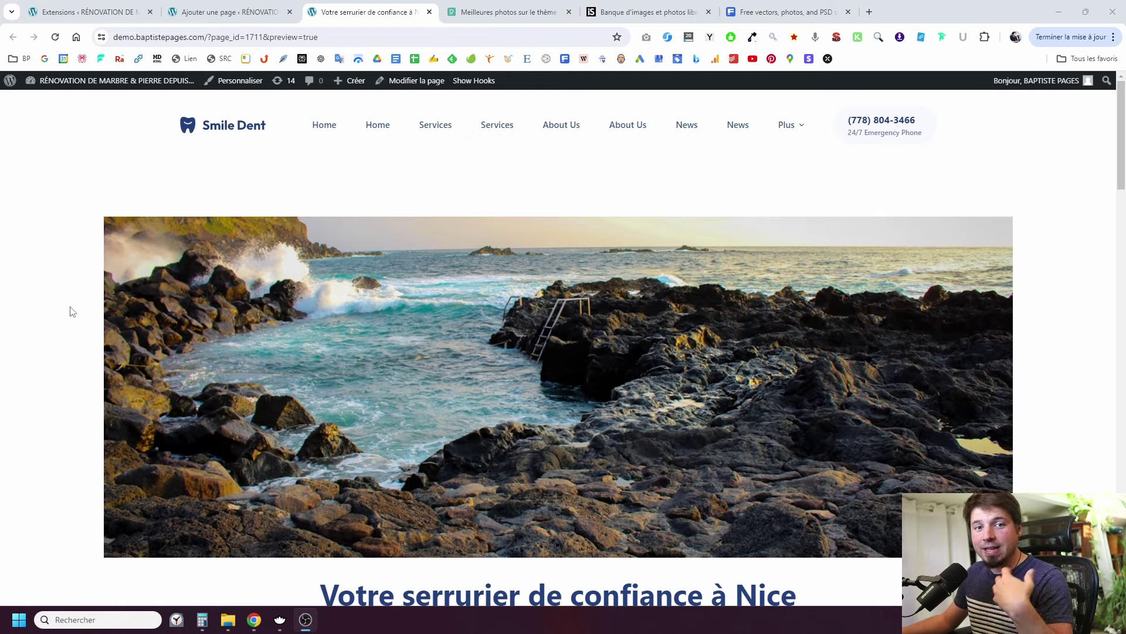
Examine the finished locksmith demo page from its hero image down to the service area maps and back.
scroll(73, 311, "down", 2)
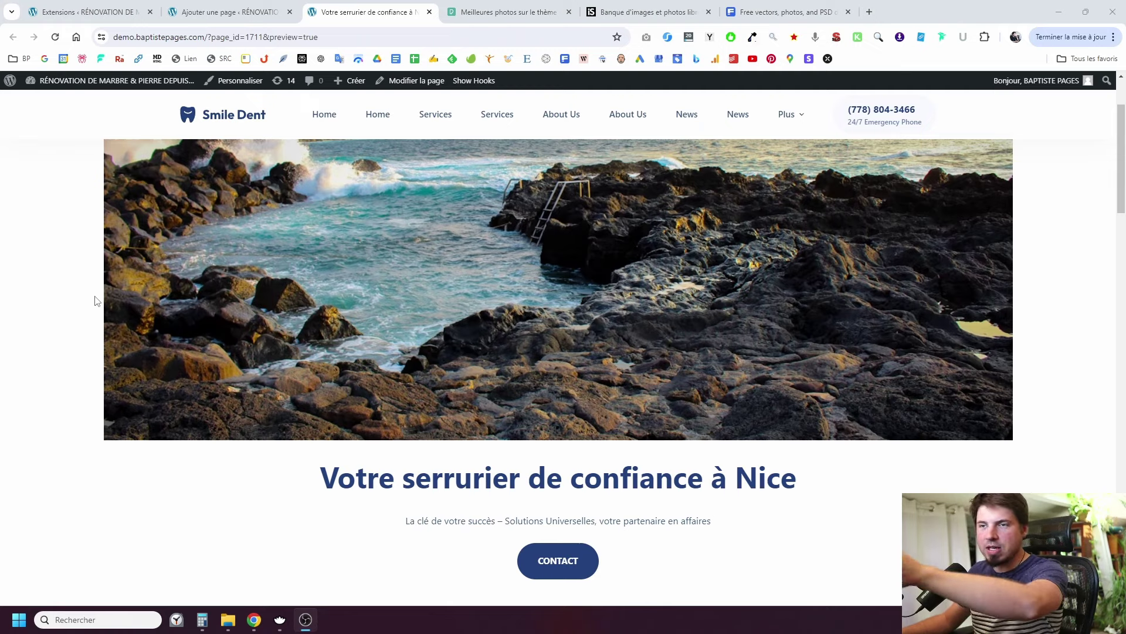
scroll(97, 301, "up", 1)
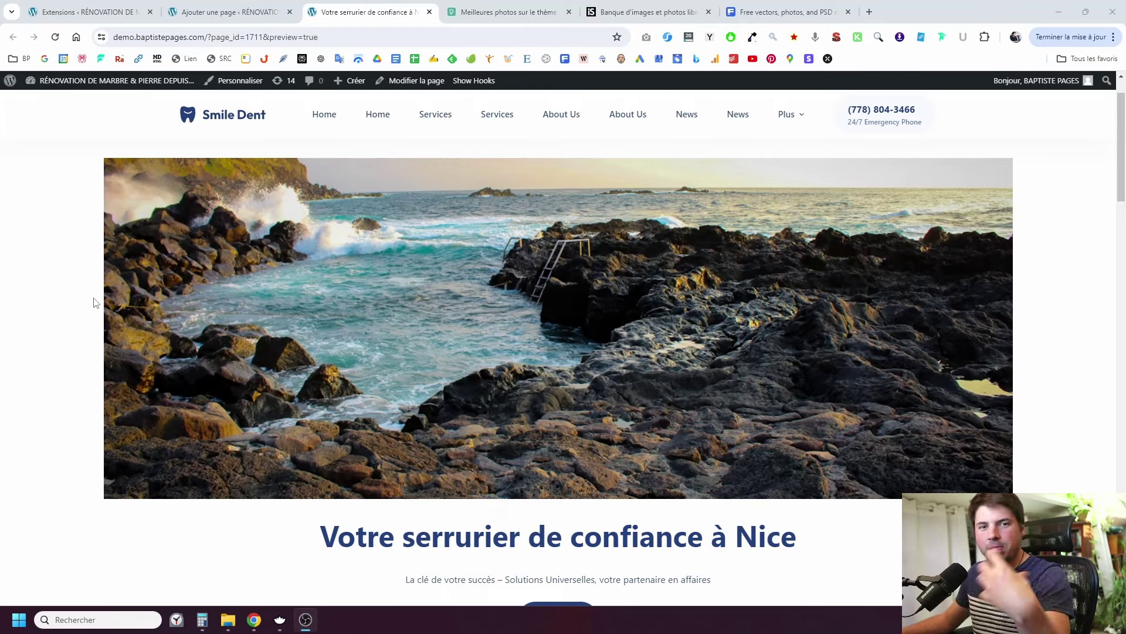
scroll(96, 303, "up", 1)
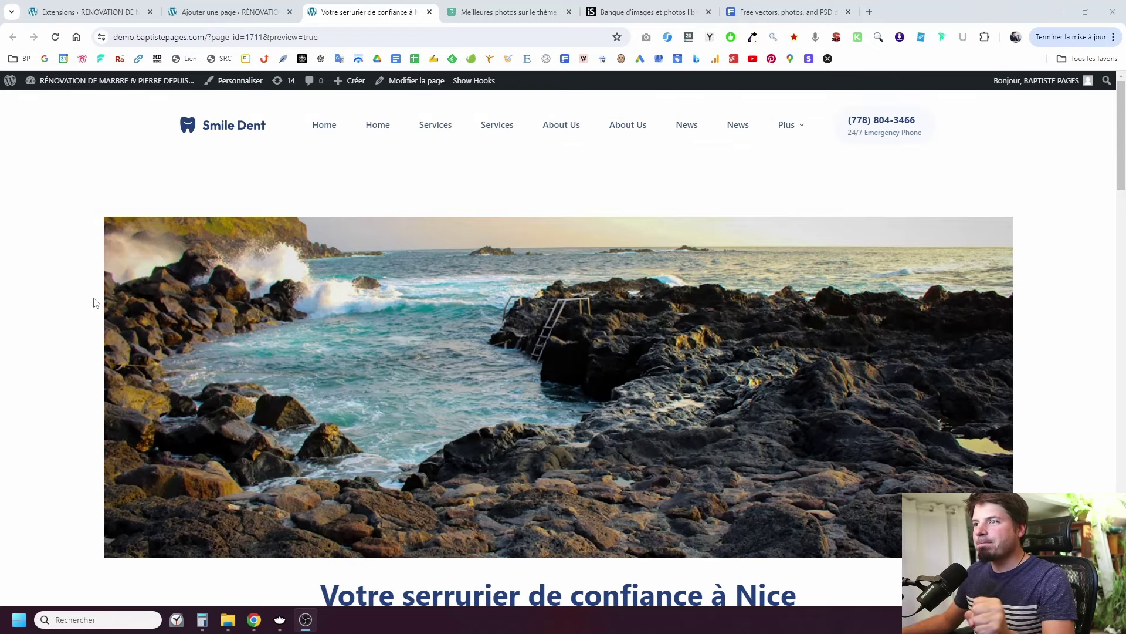
scroll(97, 303, "down", 2)
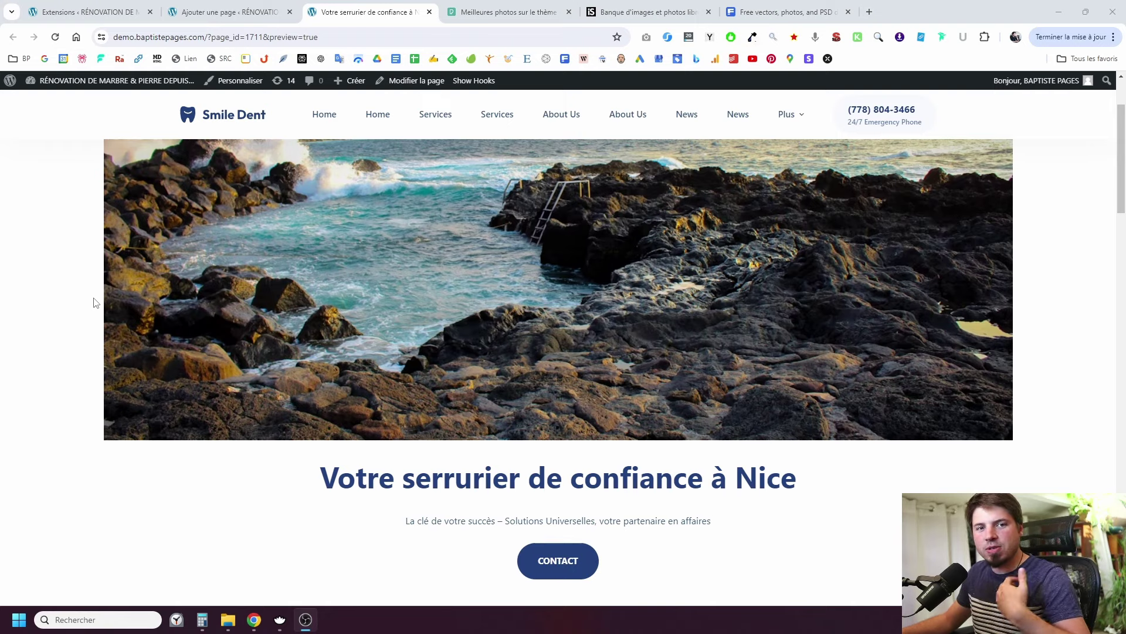
scroll(99, 300, "down", 10)
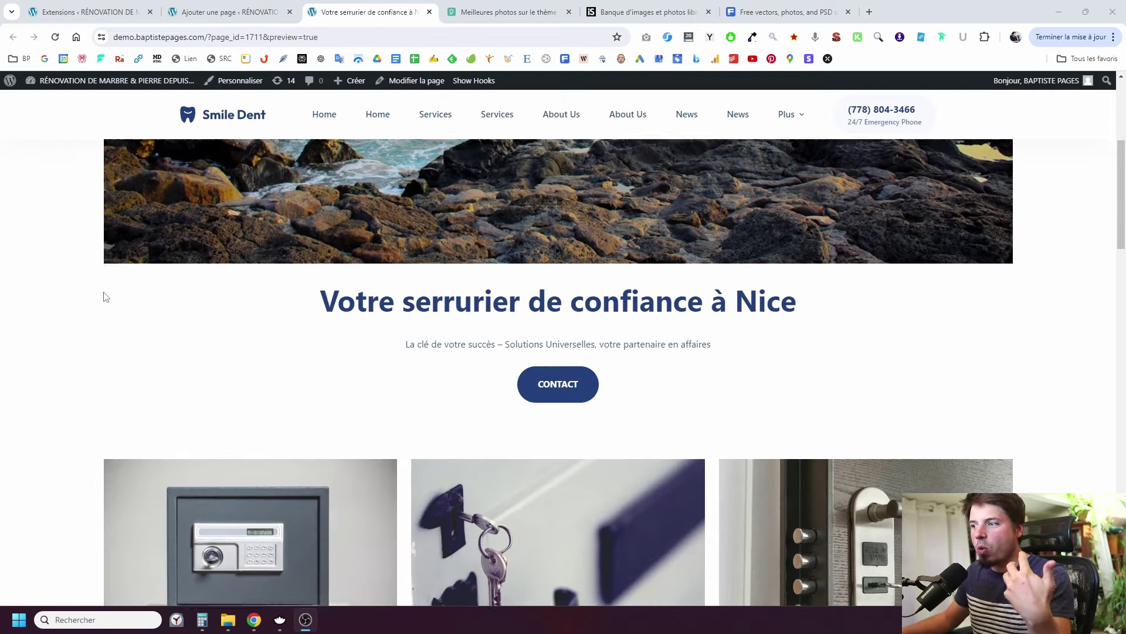
scroll(104, 296, "down", 10)
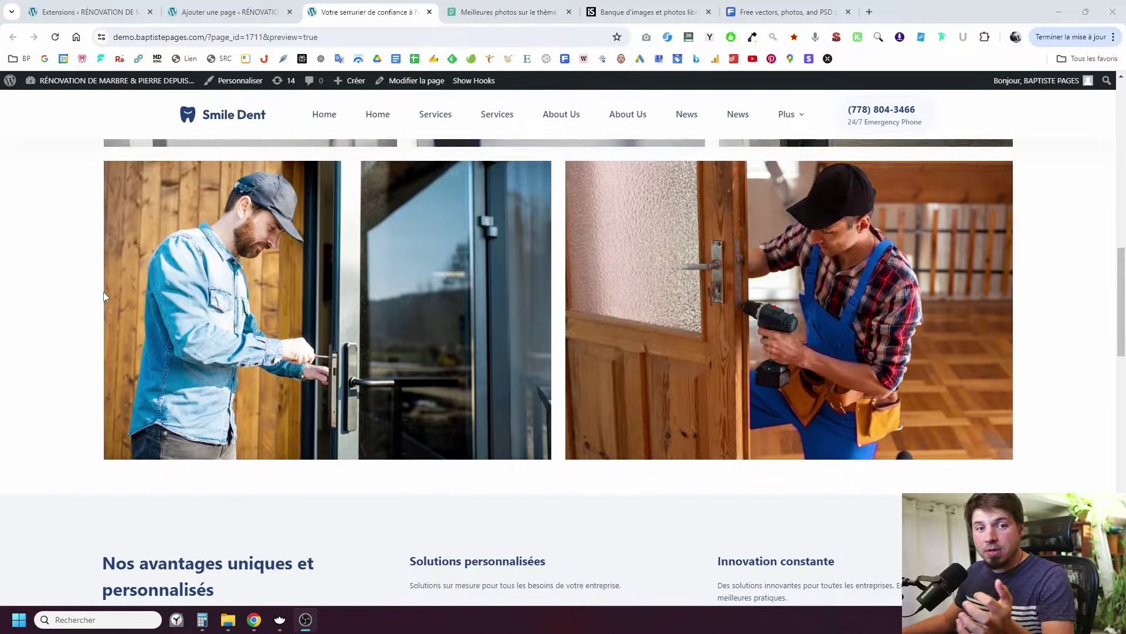
scroll(103, 296, "down", 5)
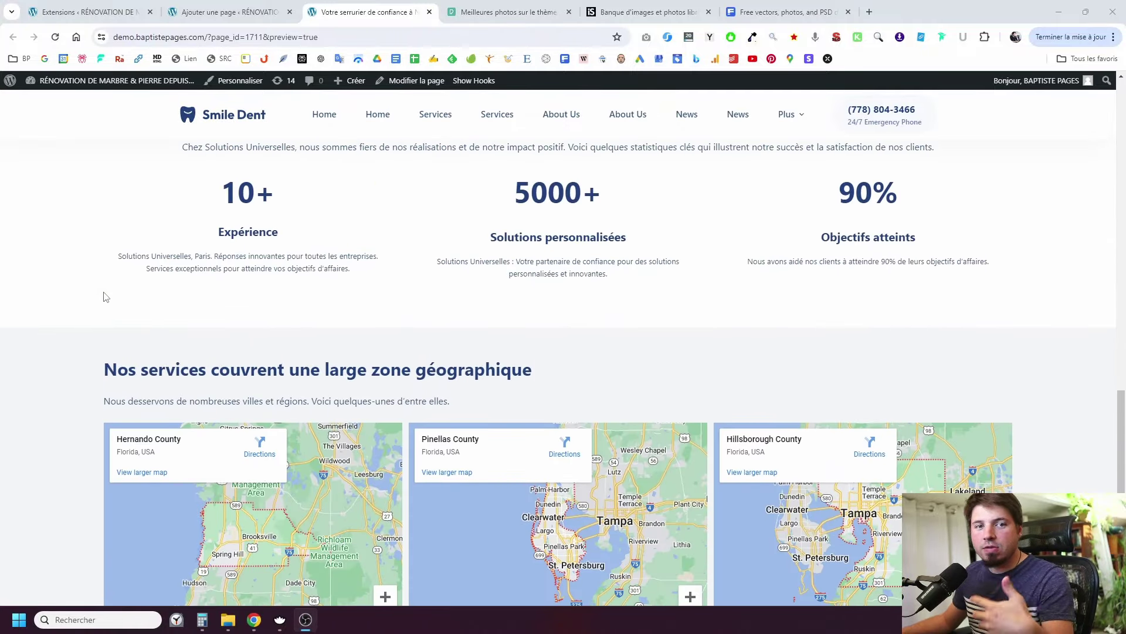
scroll(106, 297, "down", 2)
scroll(105, 296, "up", 20)
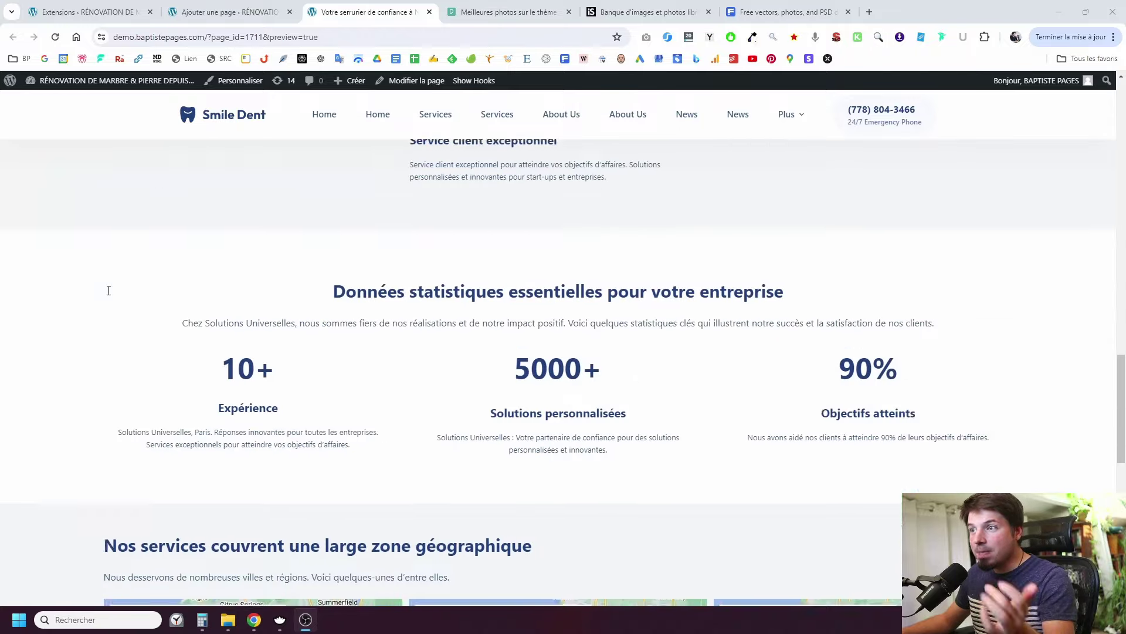
scroll(109, 296, "up", 6)
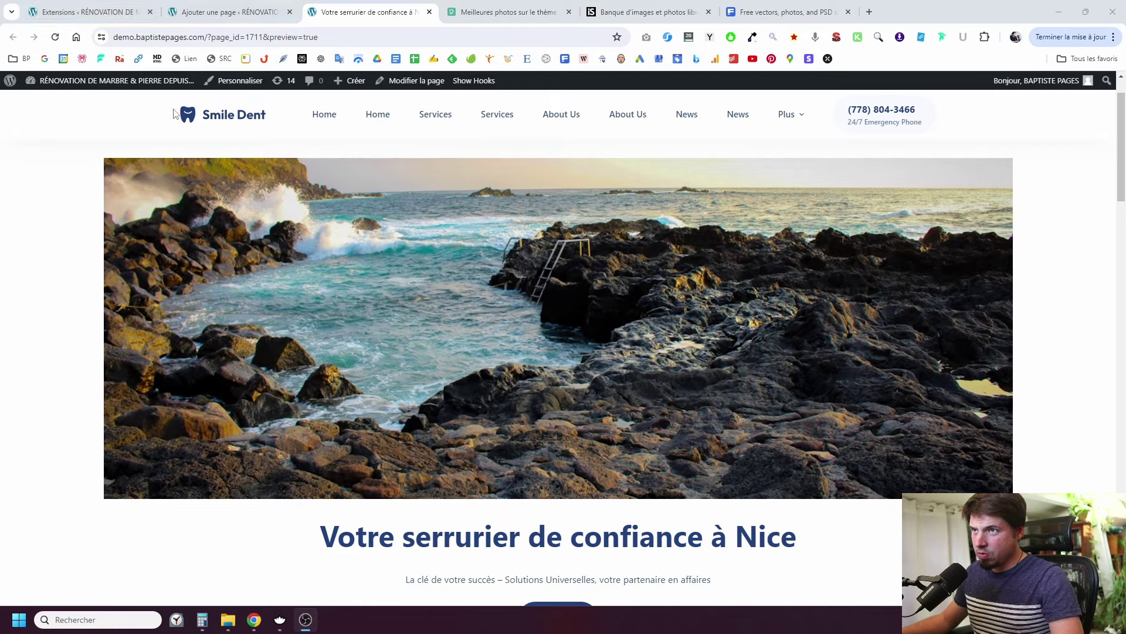
Open the site's WordPress dashboard in the first browser tab, close all other tabs and go to the installed plugins.
left_click(174, 81)
left_click_drag(376, 12, 94, 12)
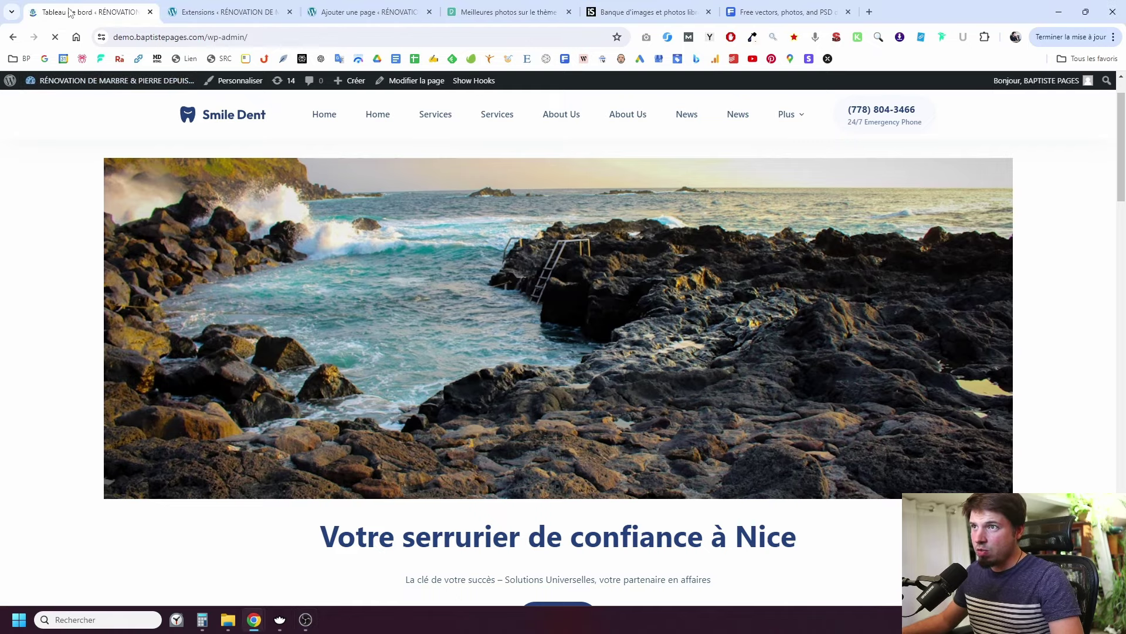
right_click(69, 12)
left_click(176, 231)
mouse_move(44, 323)
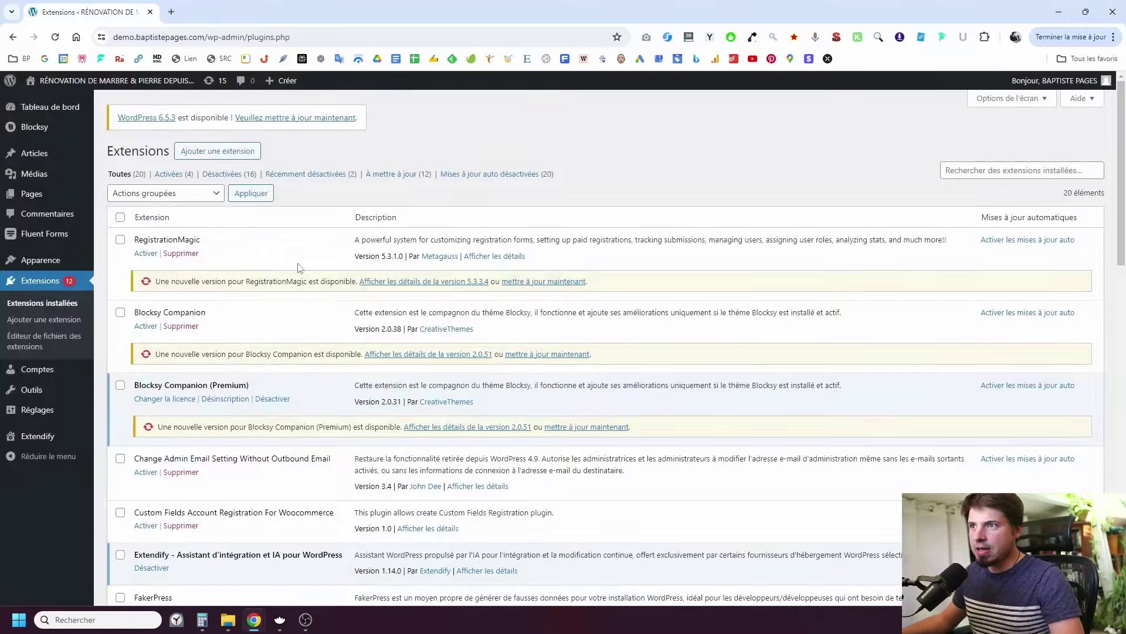
Find the active Extendify plugin in the installed plugins and copy its name.
scroll(304, 267, "down", 5)
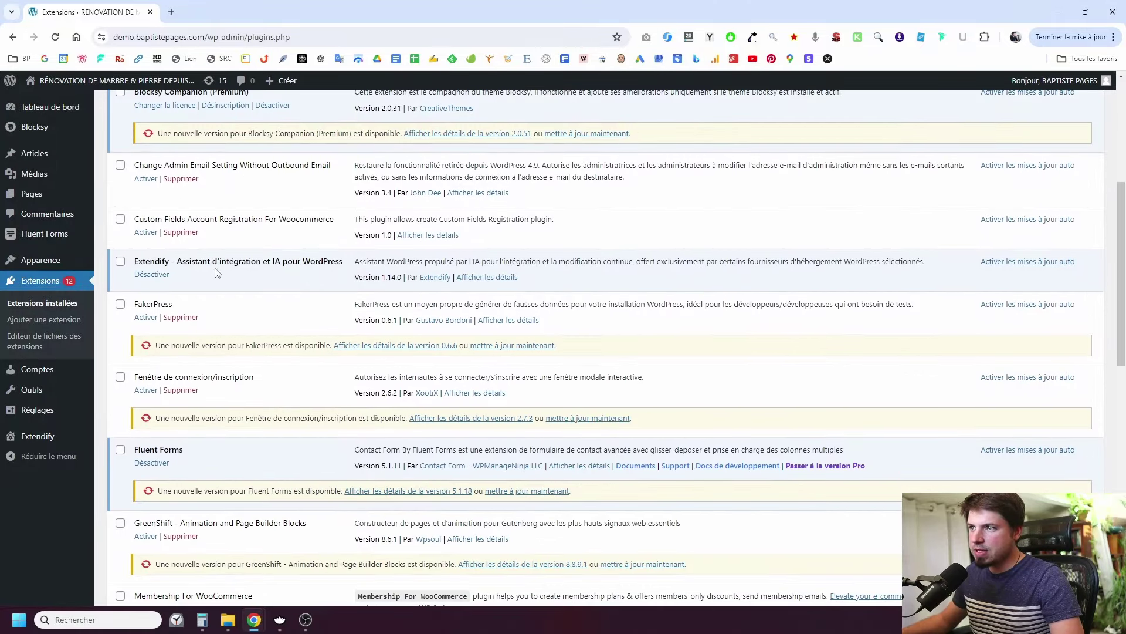
double_click(143, 262)
key("ctrl+c")
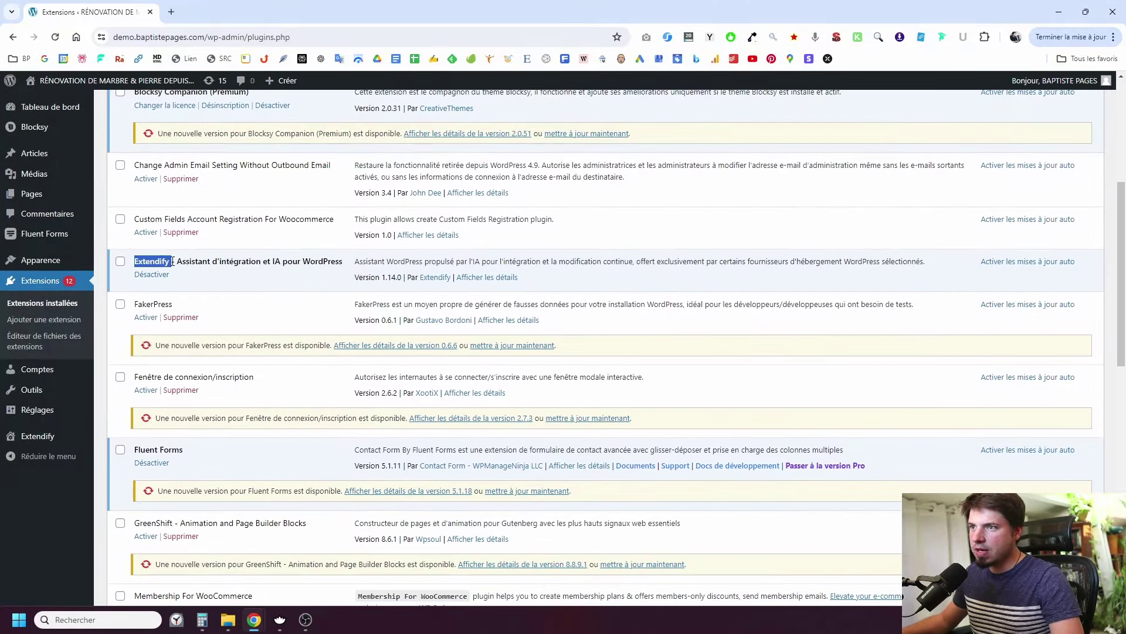
scroll(317, 284, "up", 5)
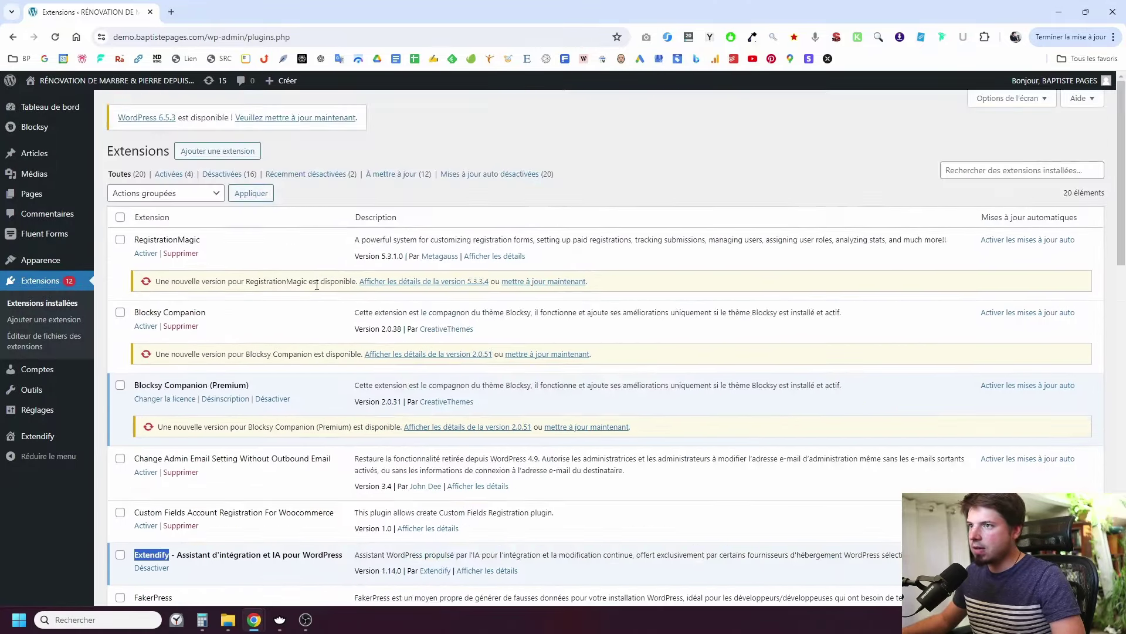
Search the plugins available to add for "Extendify" and check the full name of the Gutenberg patterns and templates plugin.
left_click(236, 153)
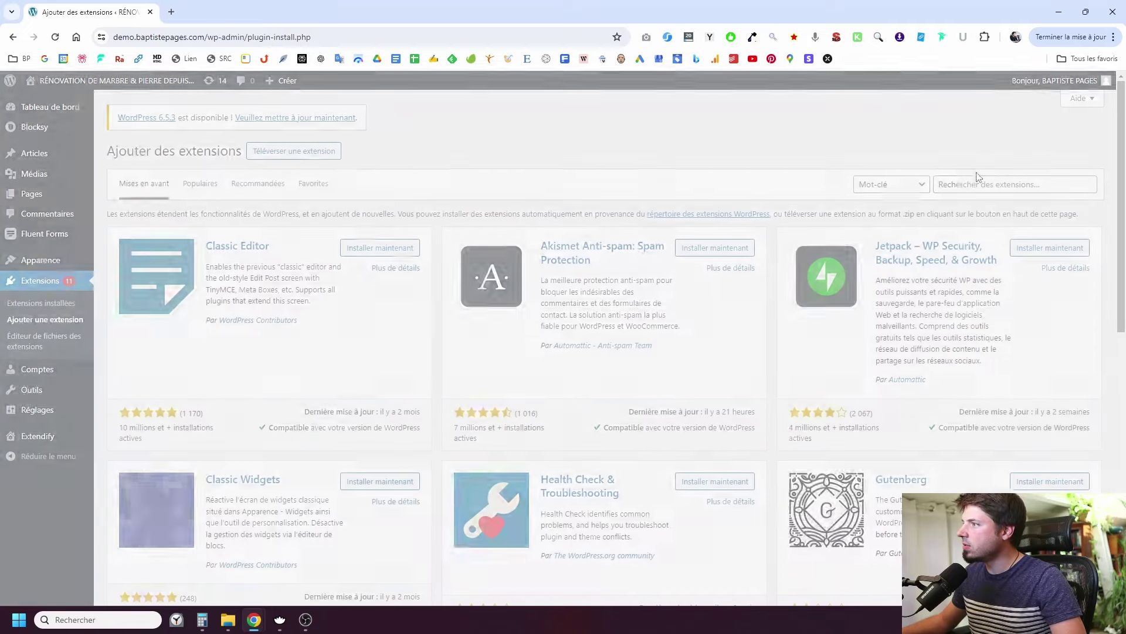
left_click(978, 183)
key("ctrl+v")
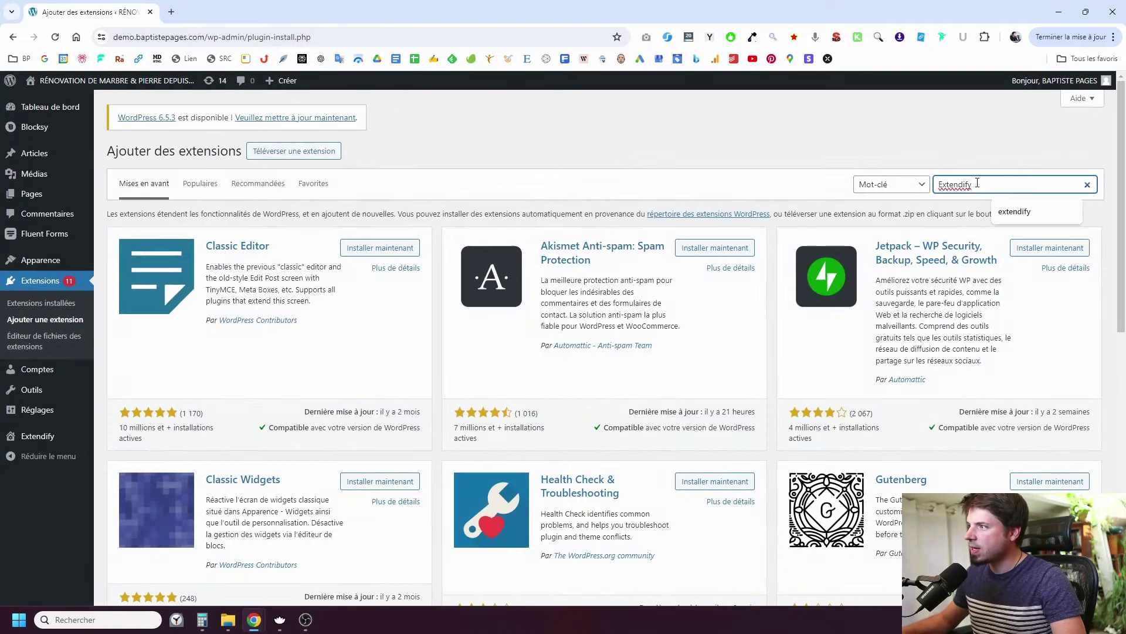
key("Return")
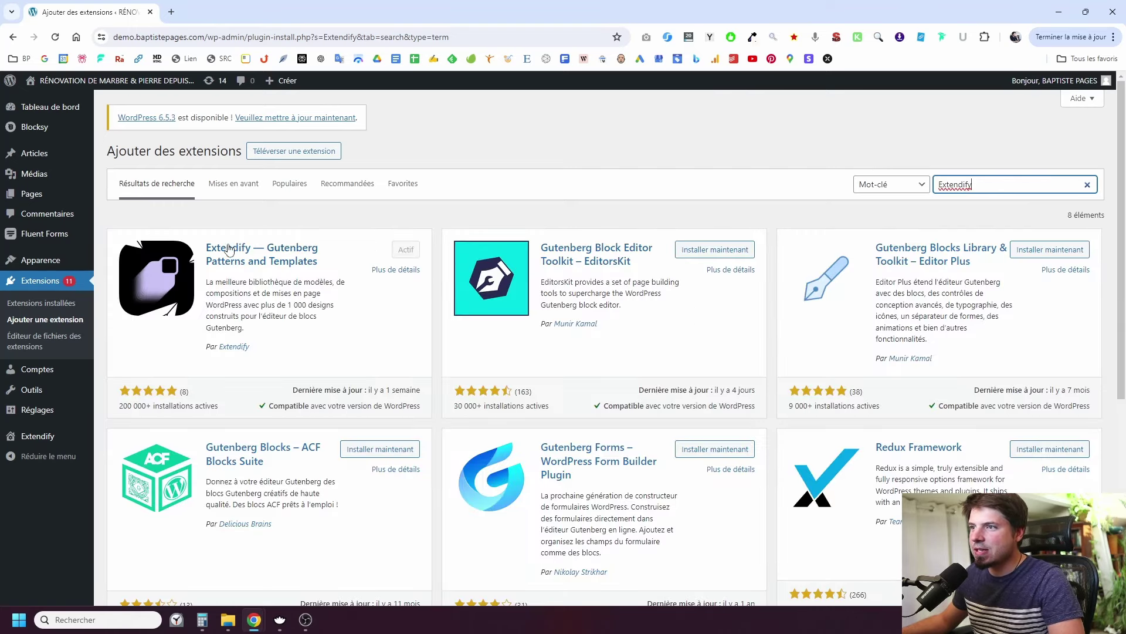
left_click_drag(206, 240, 335, 262)
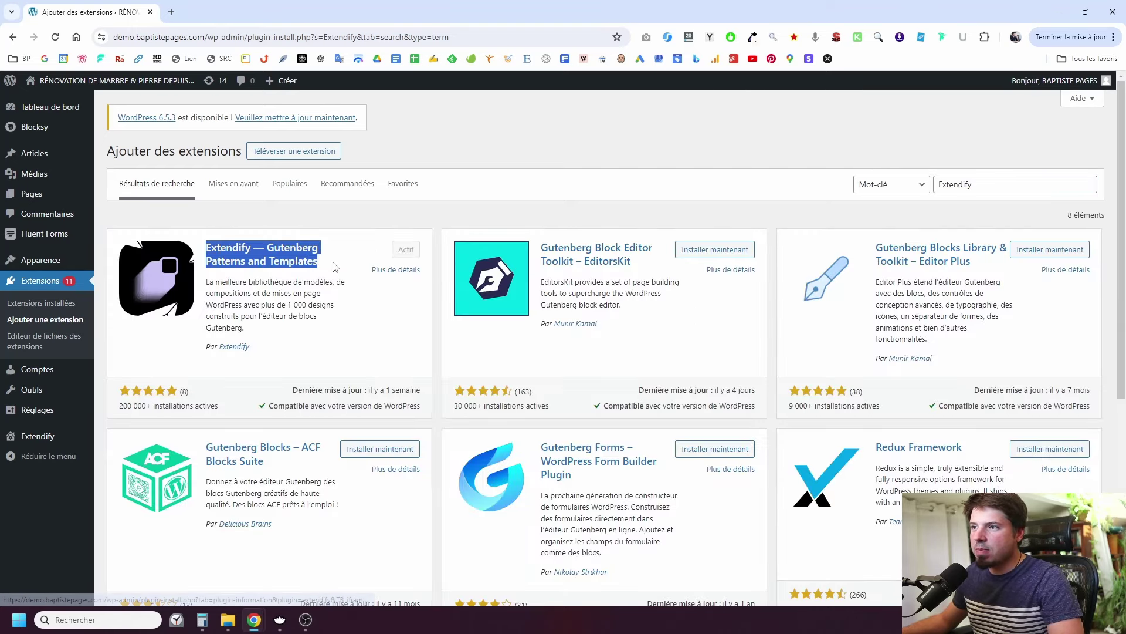
left_click(372, 327)
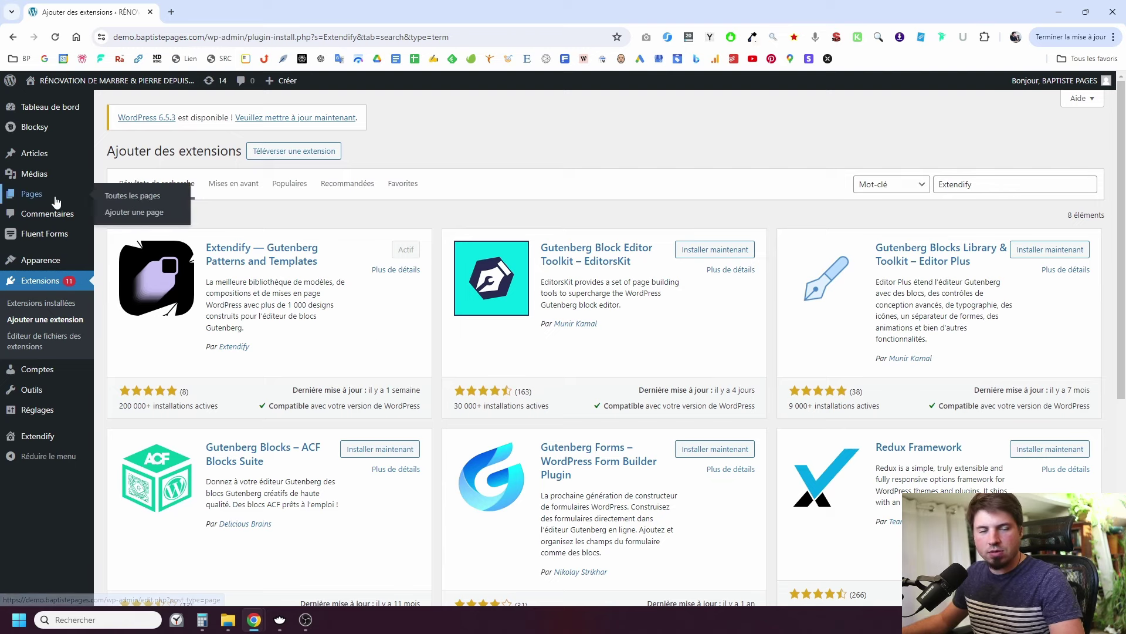
Create a new page and title it "Serrurier Nice".
left_click(134, 214)
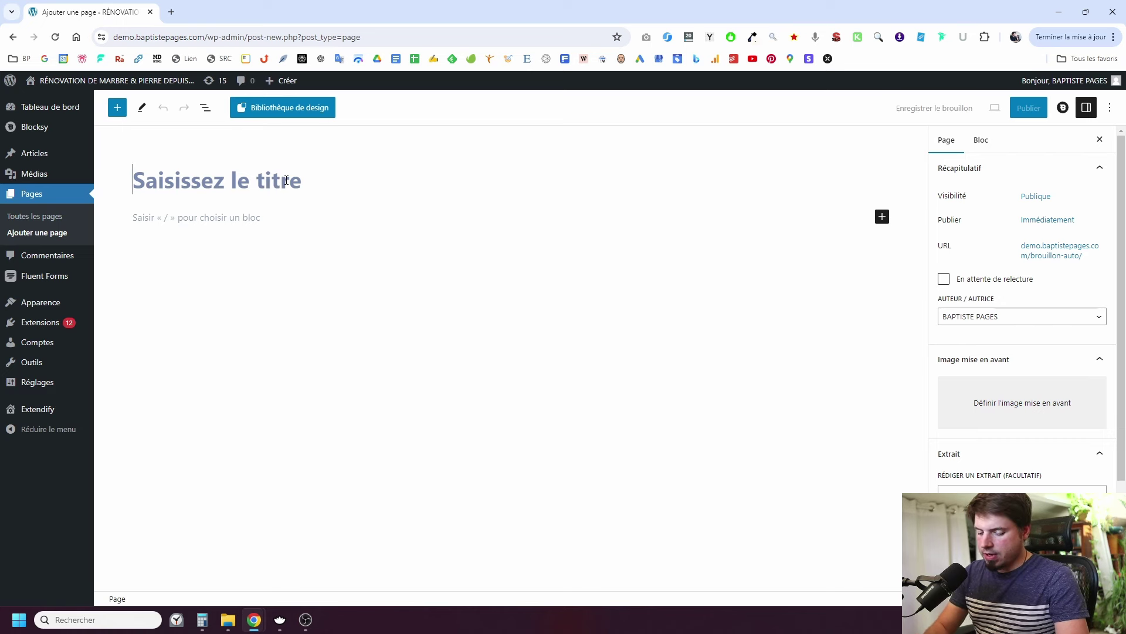
type("S")
key("BackSpace")
type("Votre")
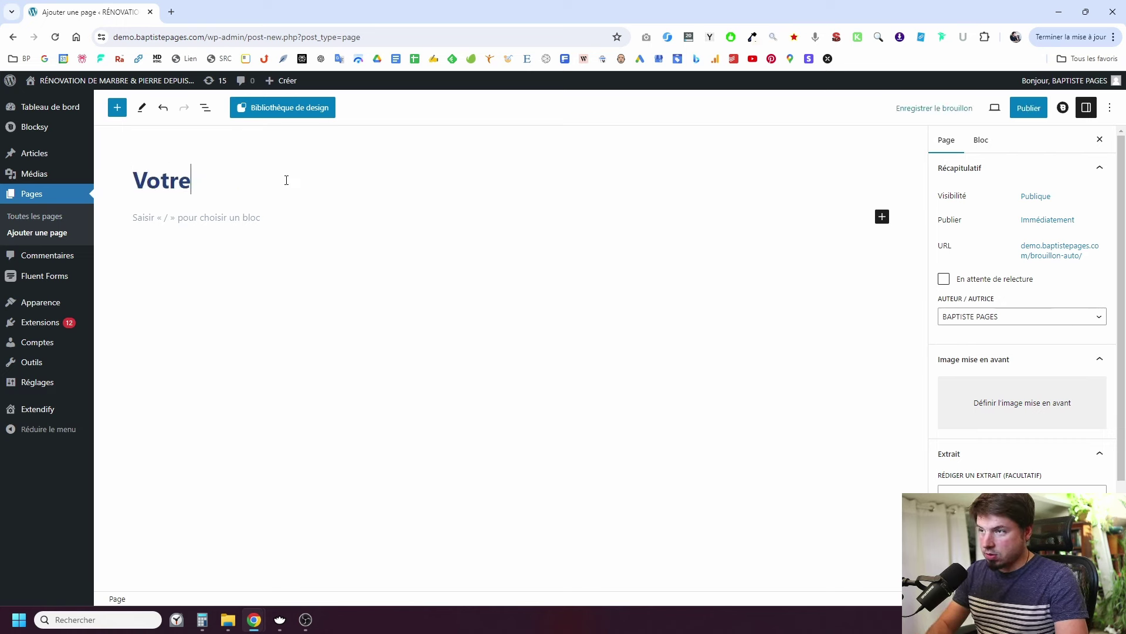
key("BackSpace")
key("BackSpace")
key("BackSpace")
key("BackSpace")
key("BackSpace")
key("BackSpace")
type("Serr")
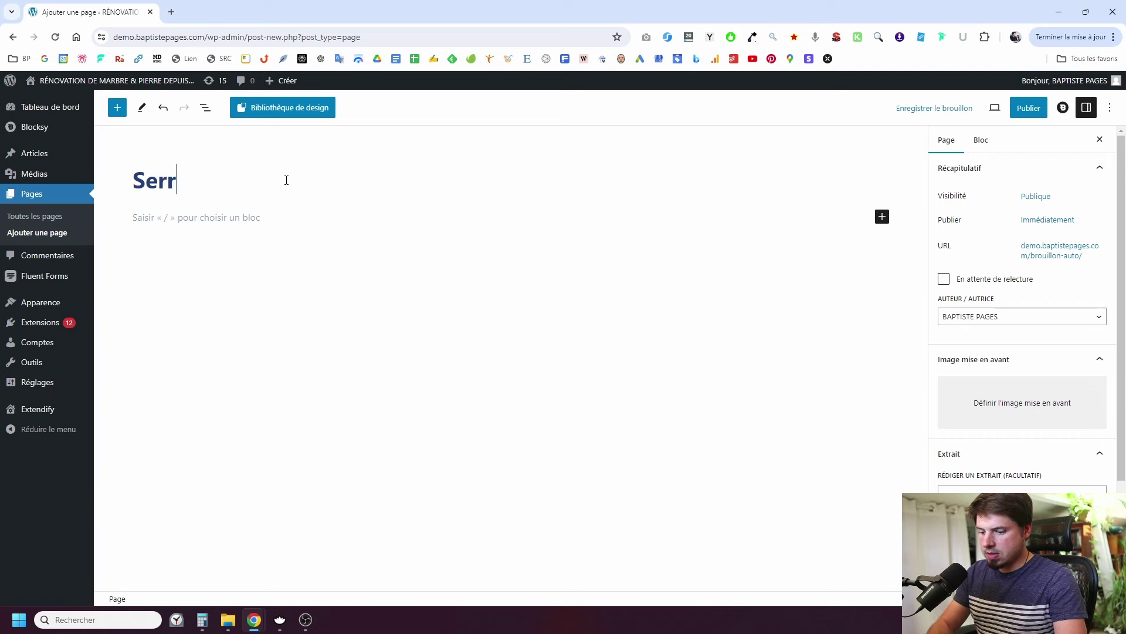
type("urier Nice")
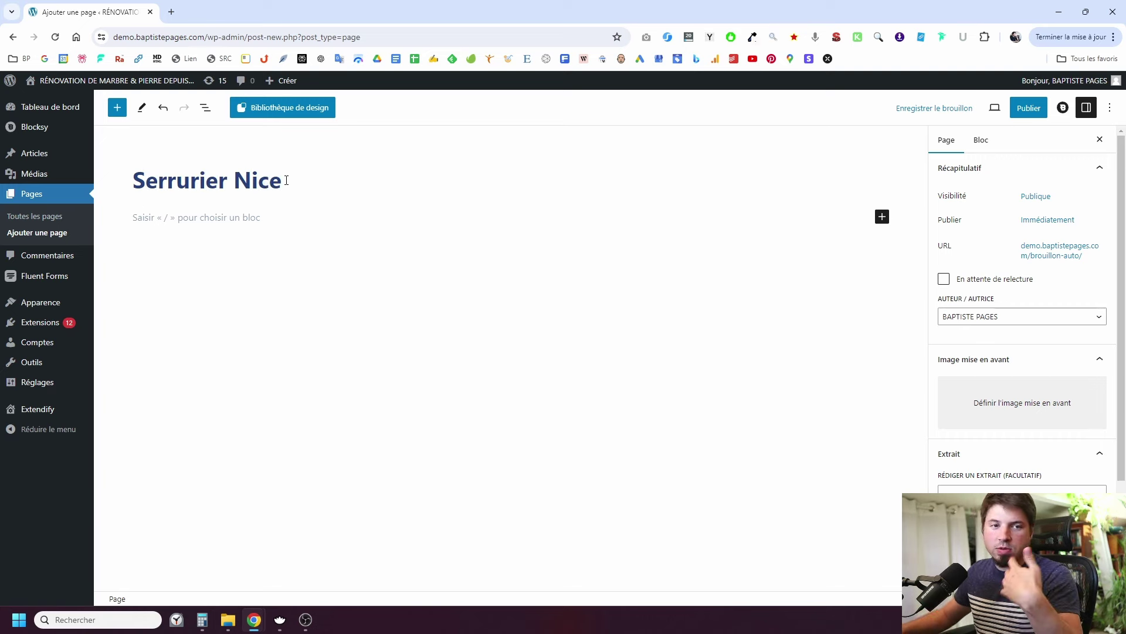
Set the page title display to Désactivé in the Blocksy page settings, and close those settings.
left_click(274, 215)
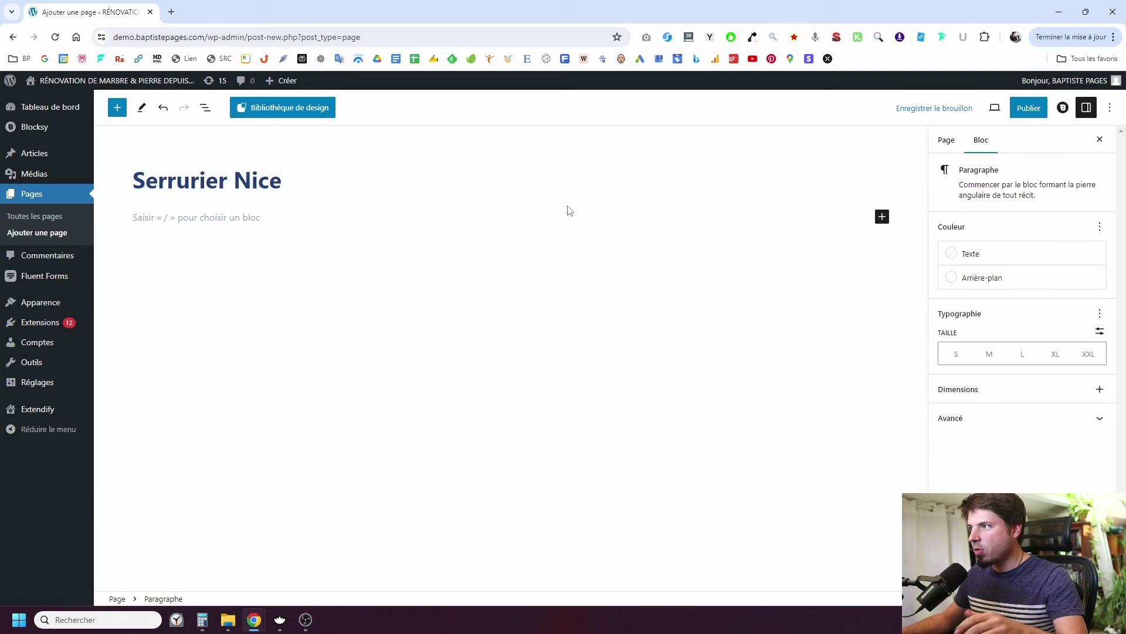
left_click(1061, 109)
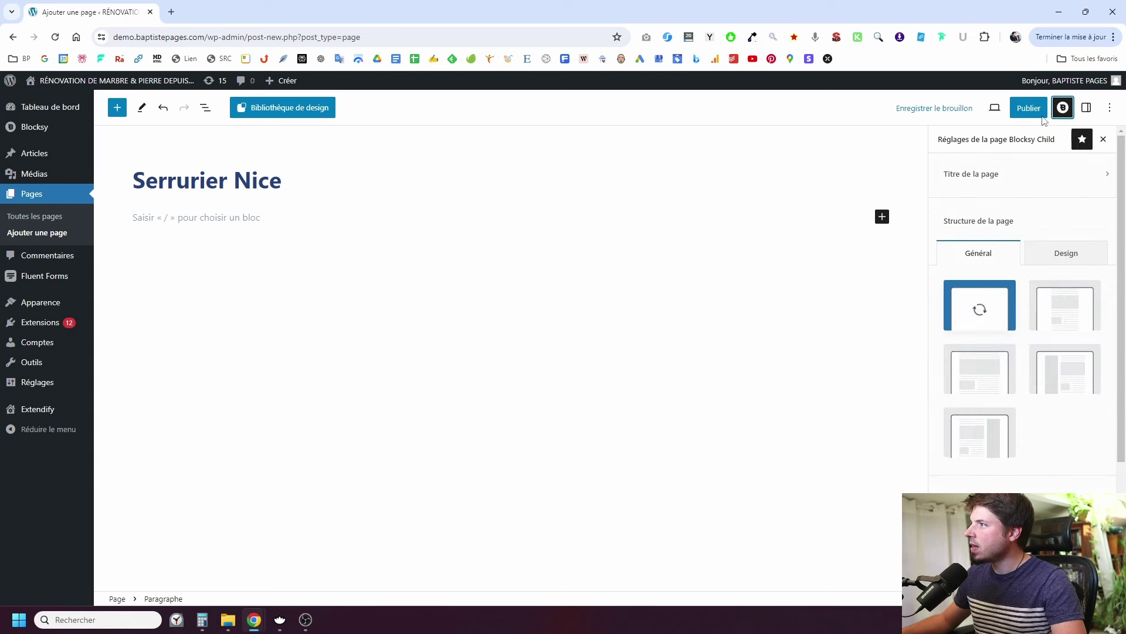
left_click(1060, 174)
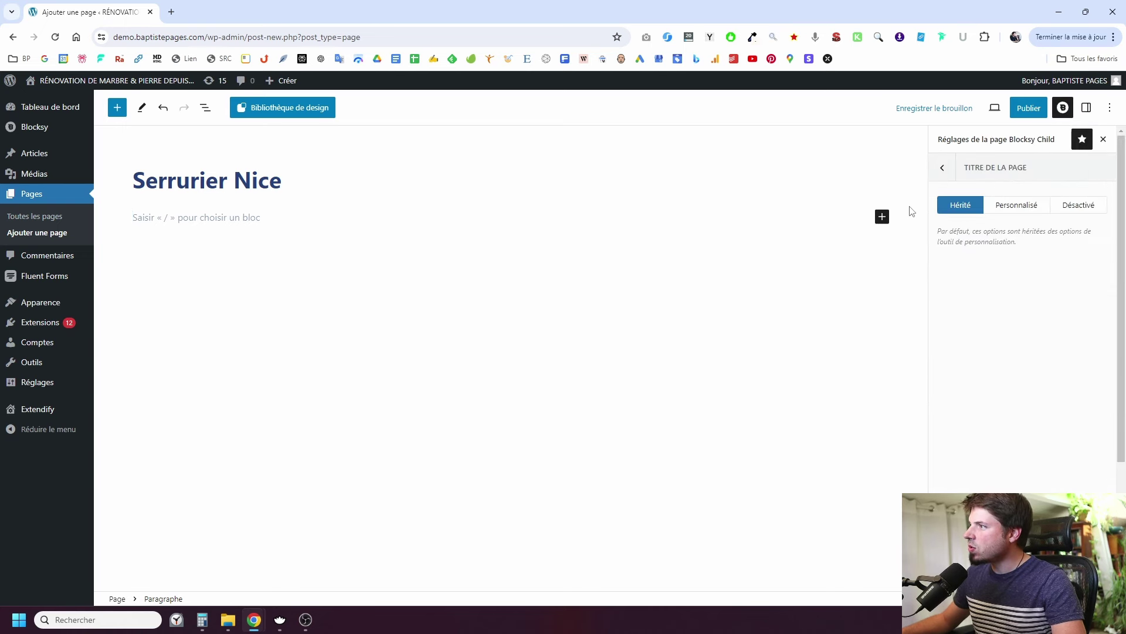
left_click(1089, 208)
left_click(941, 168)
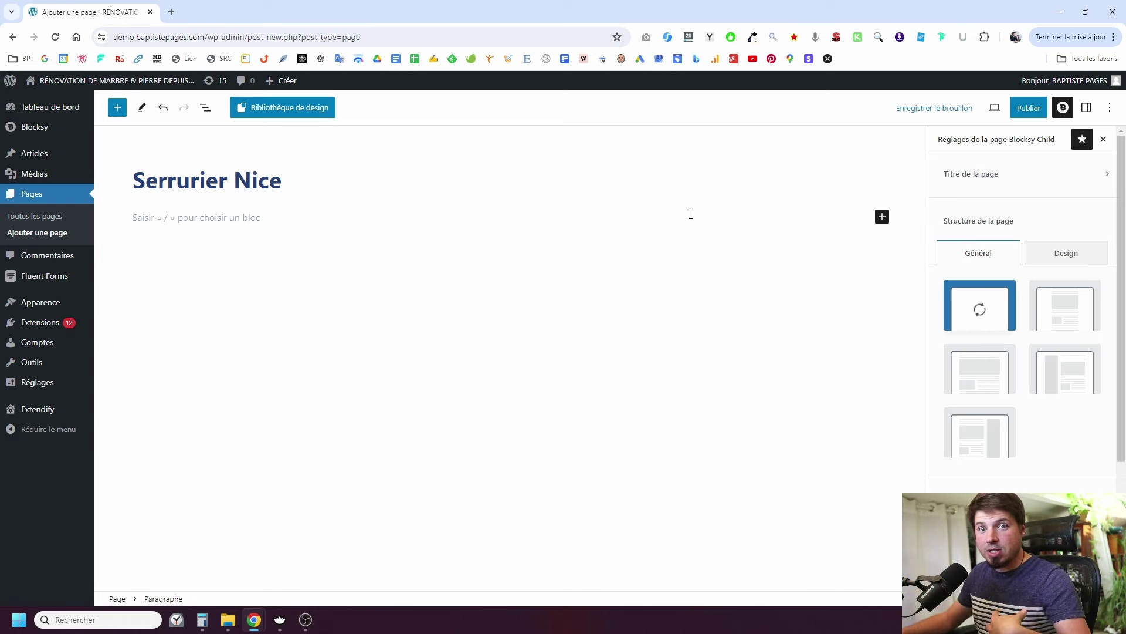
left_click_drag(134, 182, 347, 177)
left_click(221, 218)
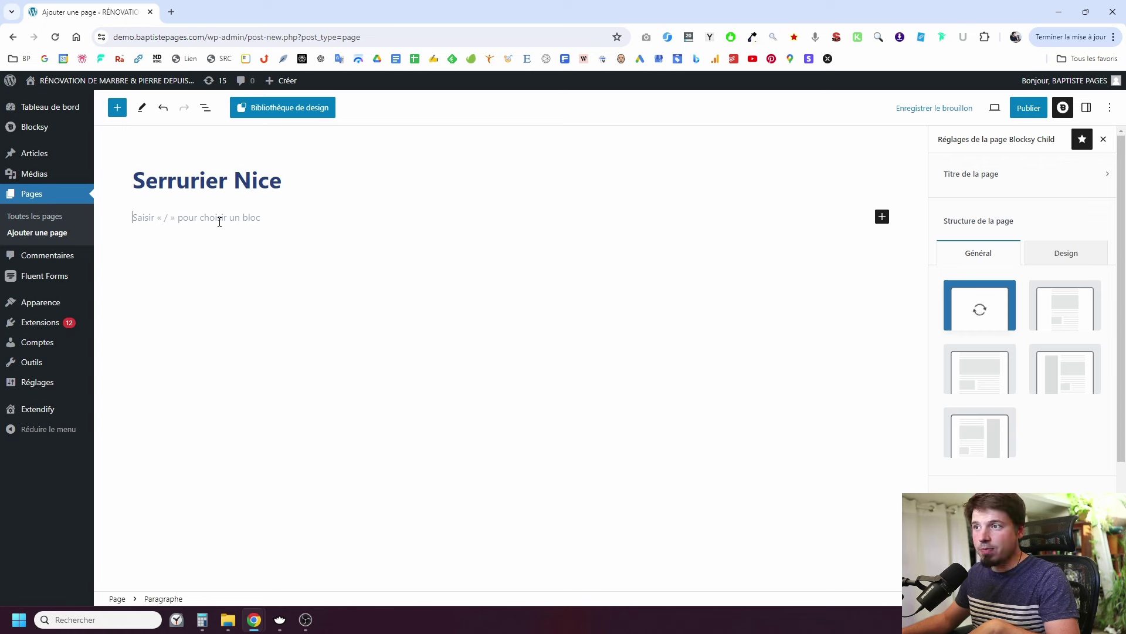
left_click(1104, 139)
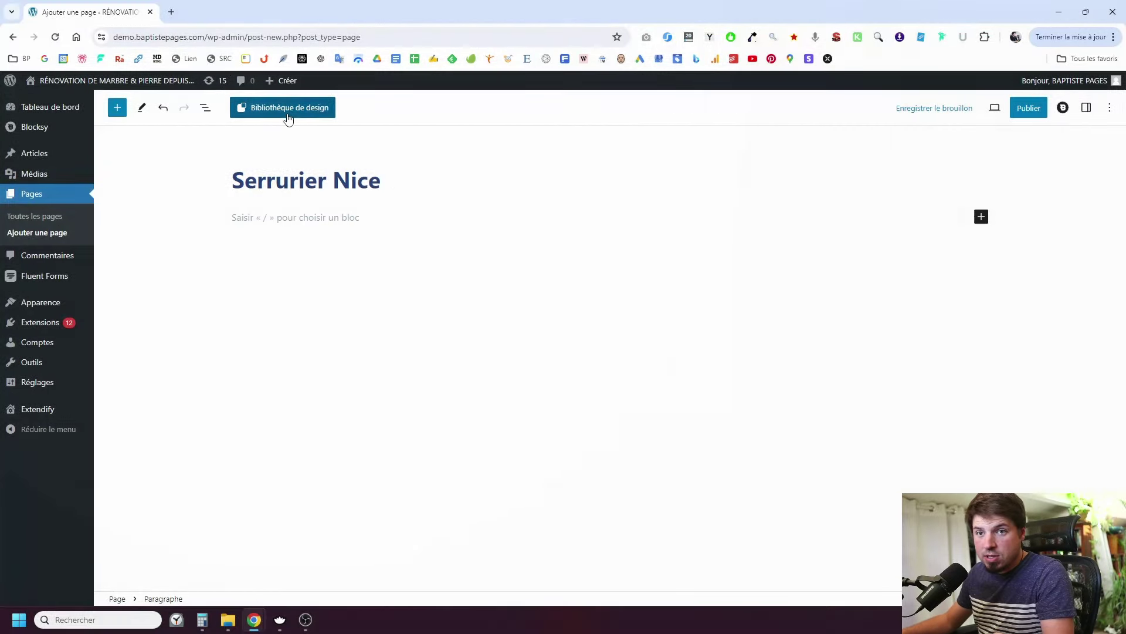
Insert the Hero section with the rocky seashore image above the heading "Des solutions personnalisées pour répondre à tous vos besoins d'affaires" from the design library.
left_click(288, 119)
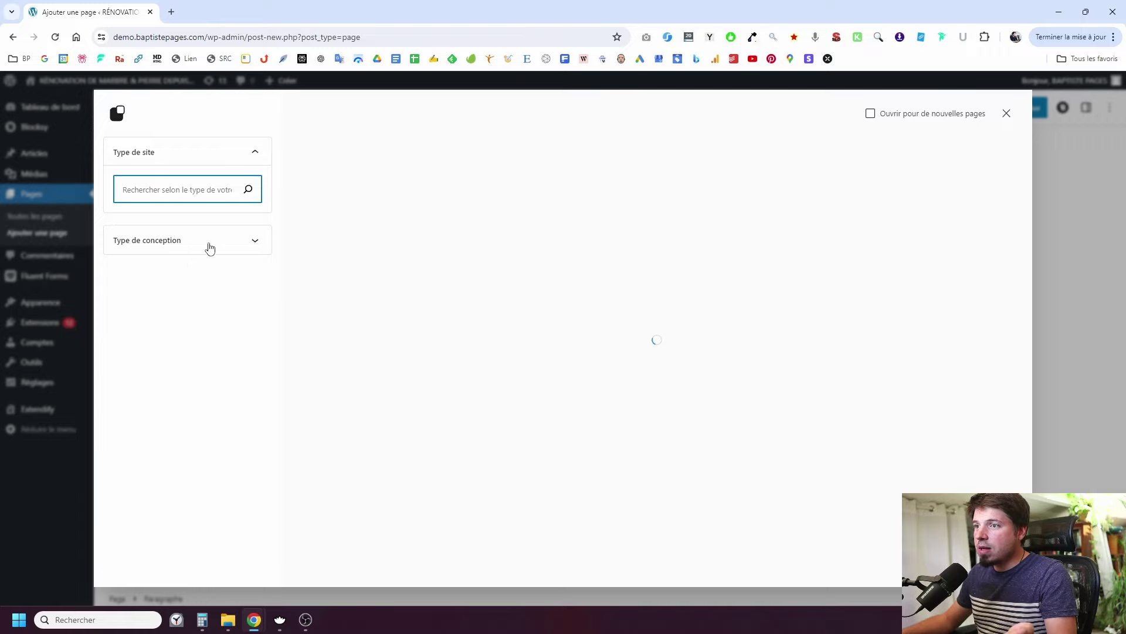
left_click(212, 244)
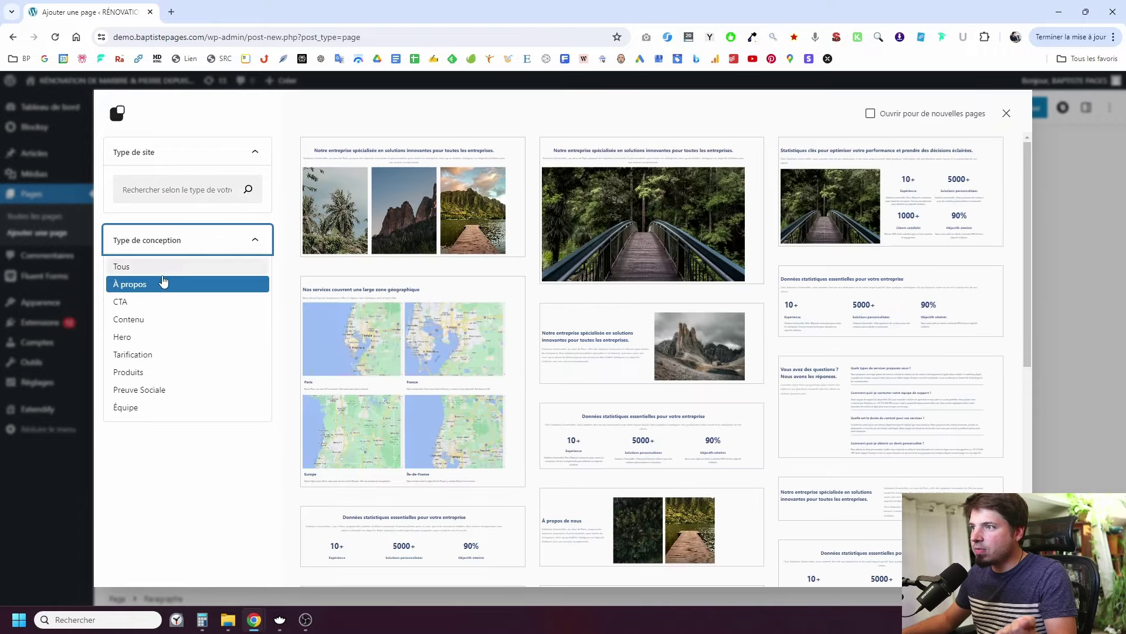
scroll(469, 293, "down", 8)
scroll(481, 298, "up", 1)
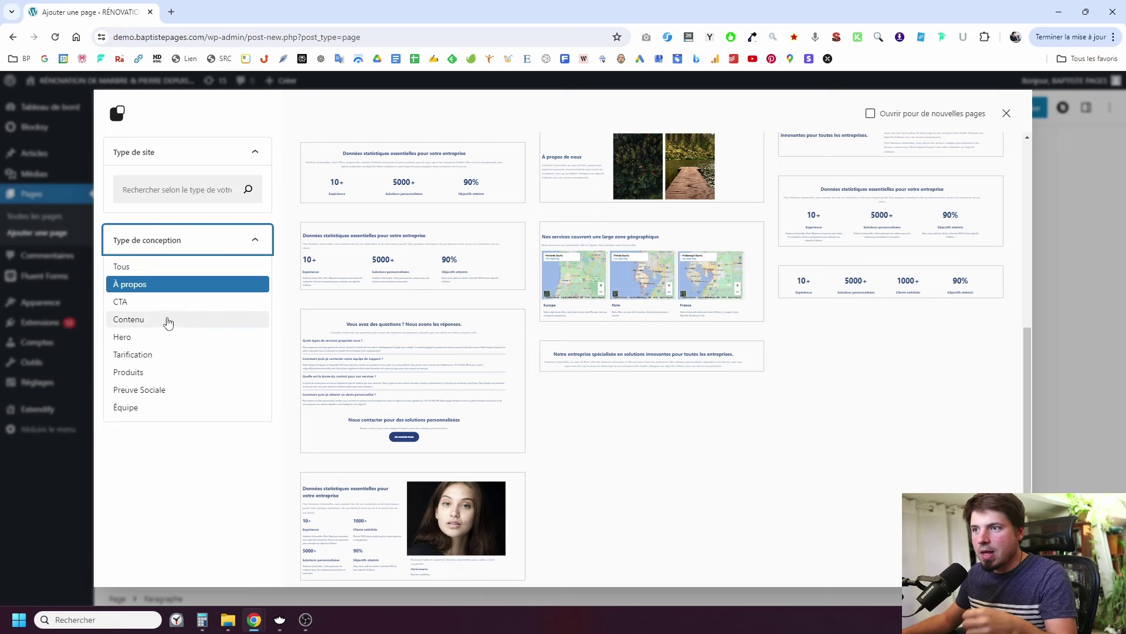
left_click(143, 342)
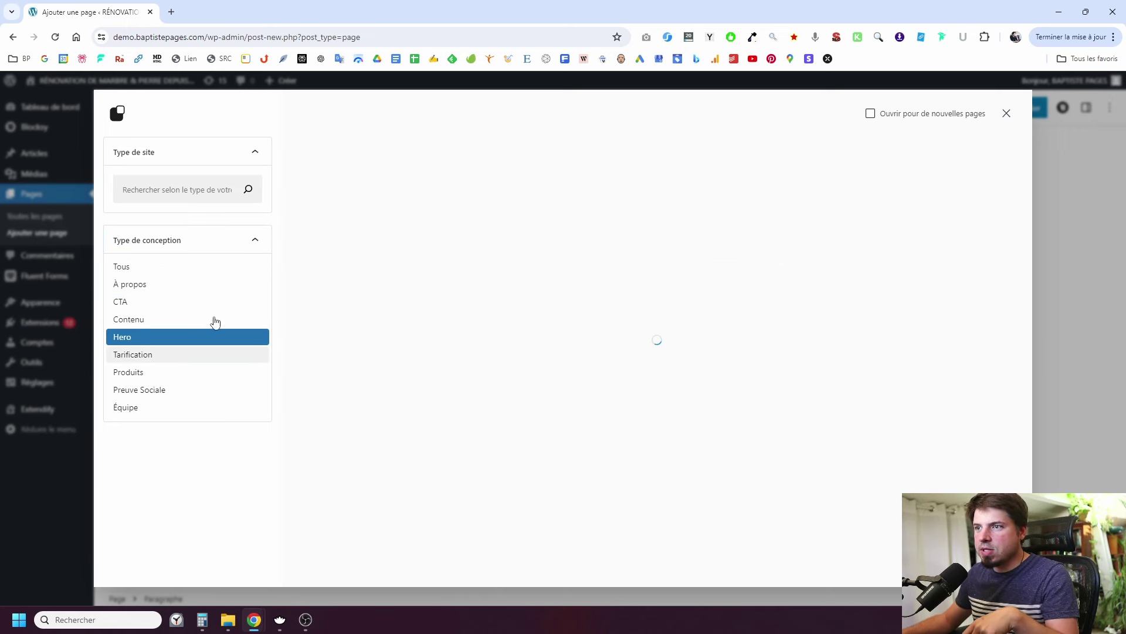
left_click(255, 243)
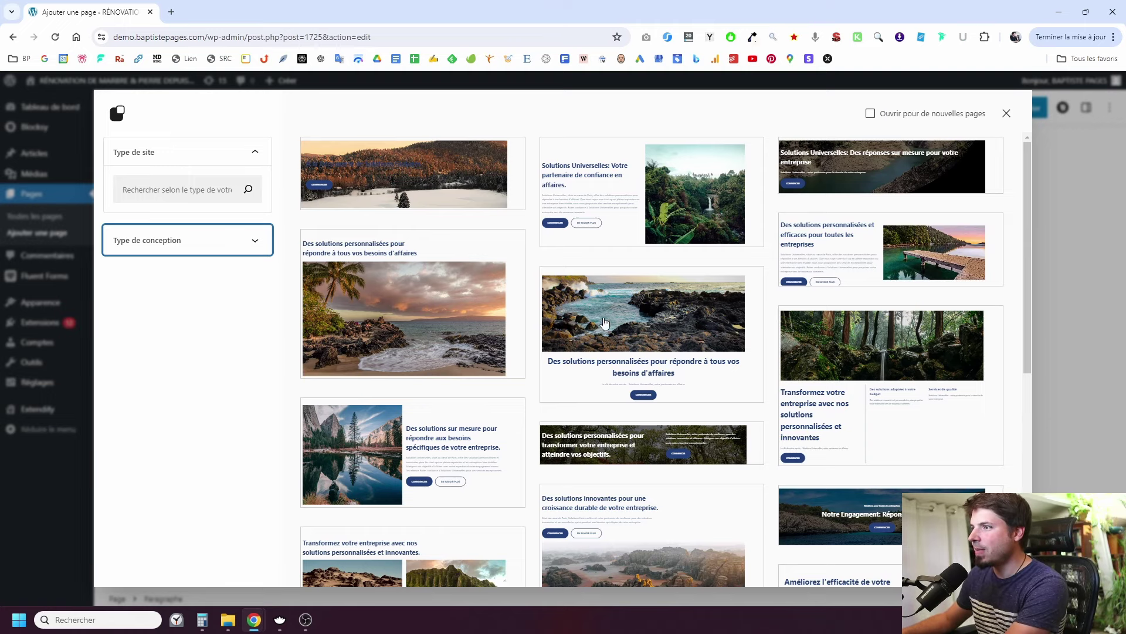
scroll(645, 345, "down", 6)
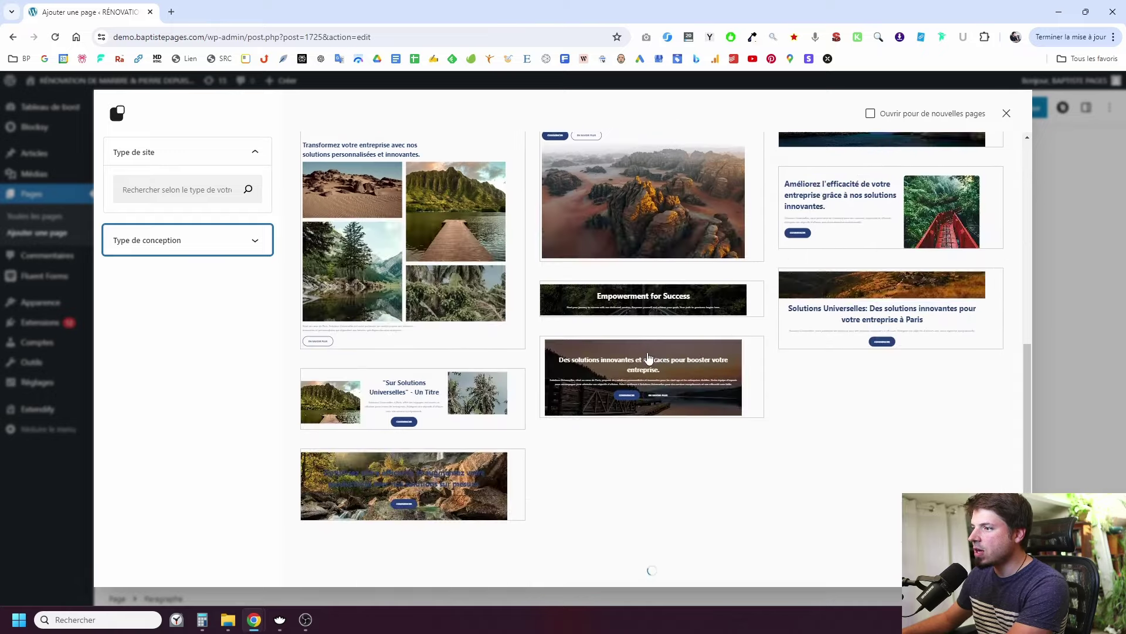
scroll(663, 443, "up", 6)
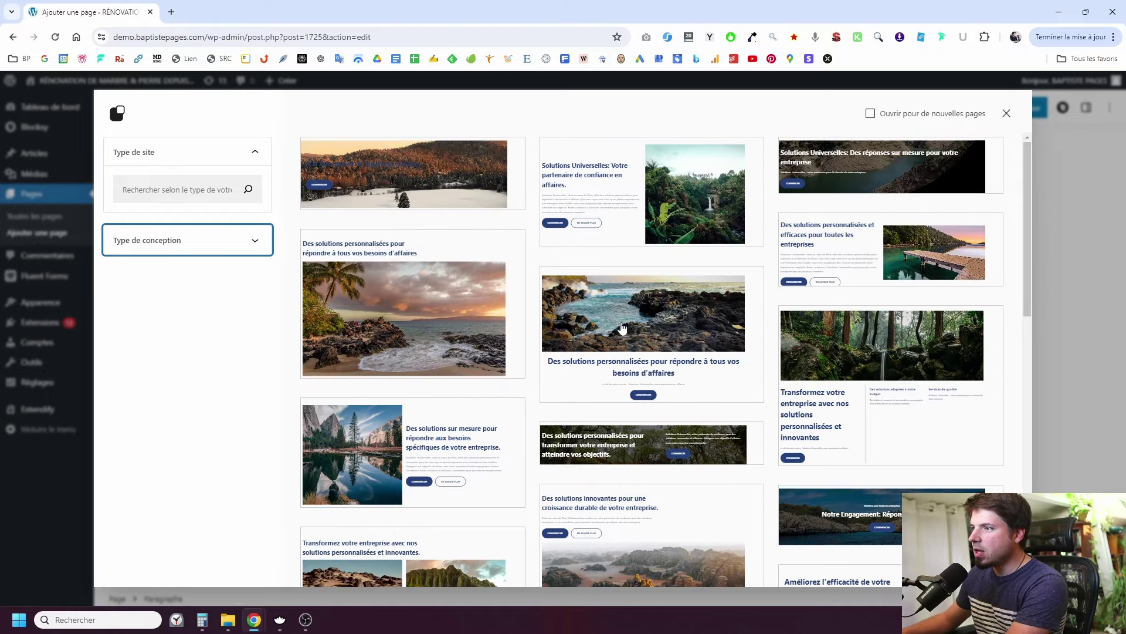
left_click(634, 332)
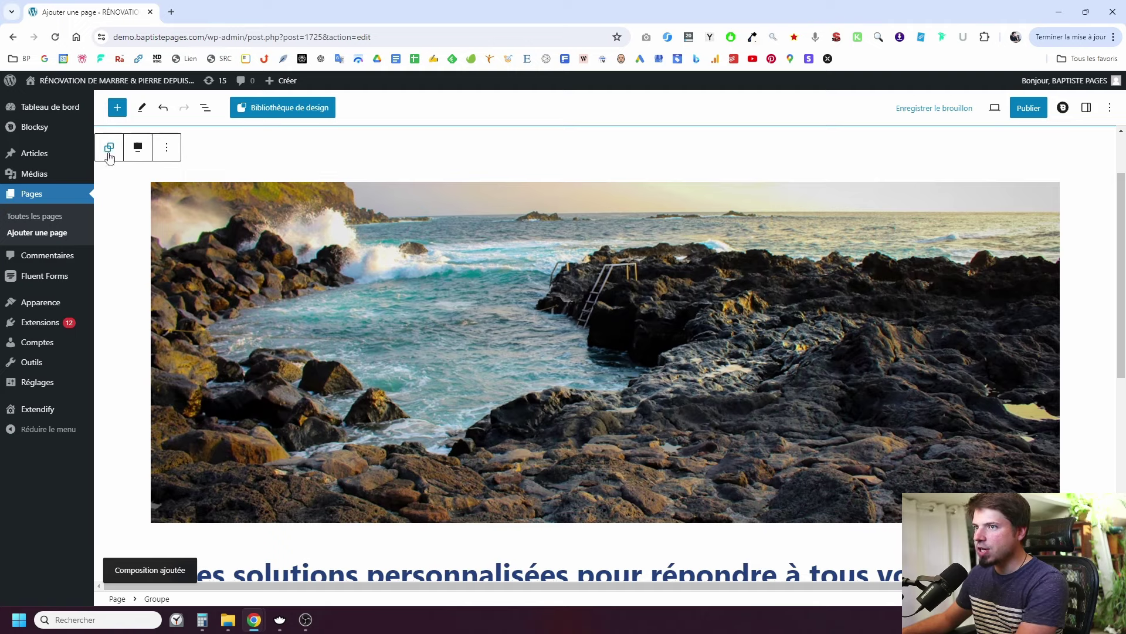
Display the block settings and examine those of the hero section's image and heading.
left_click(1086, 108)
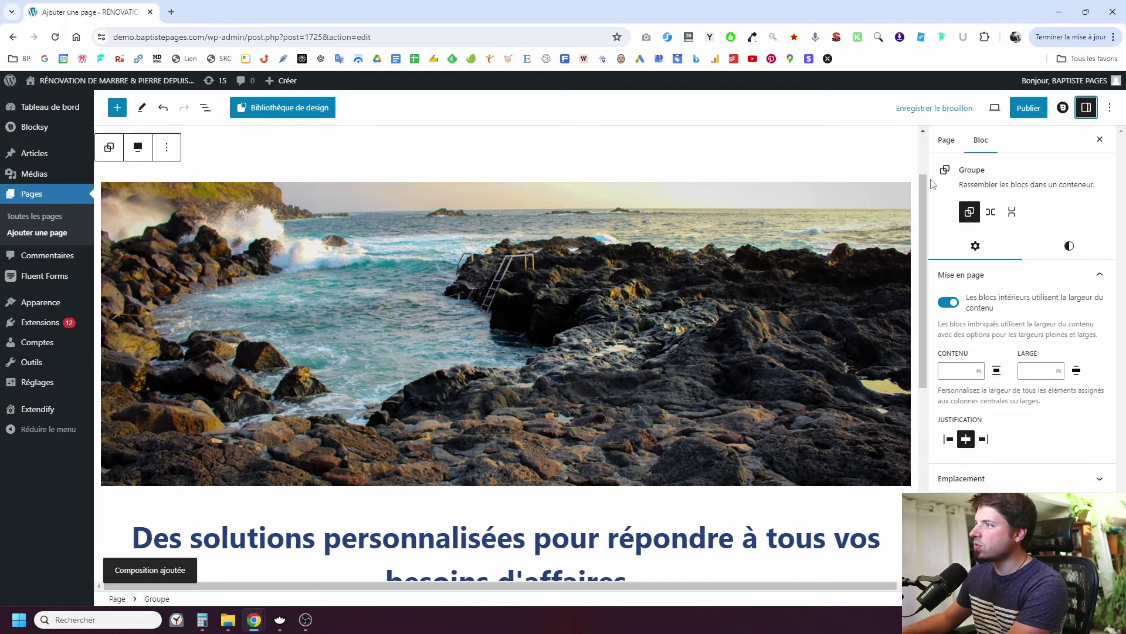
left_click(704, 402)
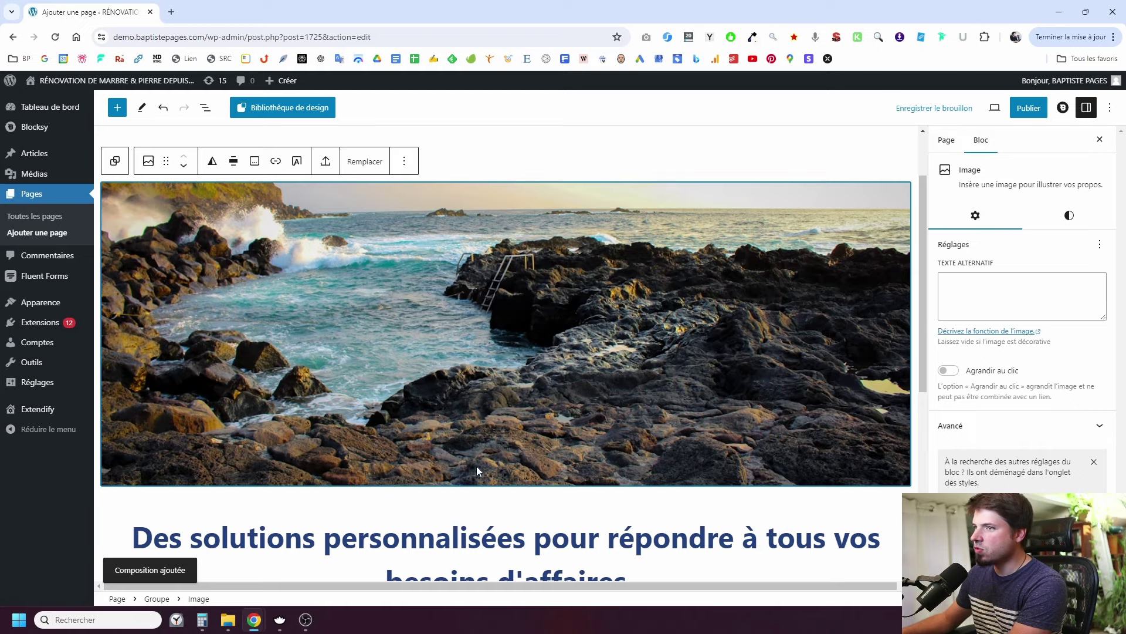
left_click(451, 533)
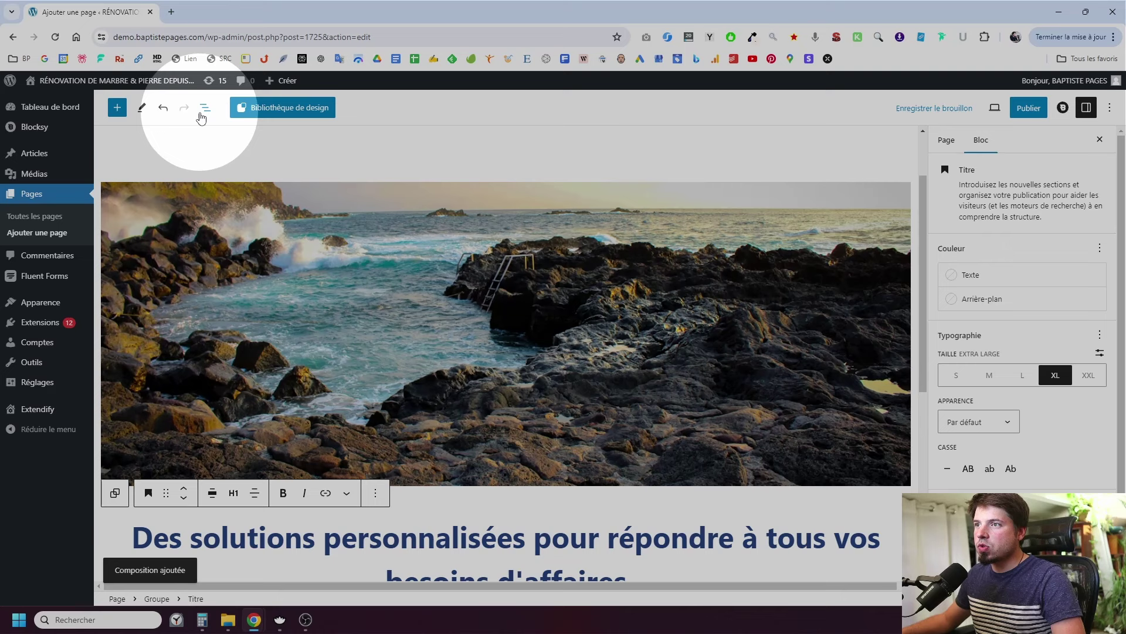
Show the page's block list, examine the hero group's image, heading, paragraph and button blocks, and collapse the group.
left_click(205, 108)
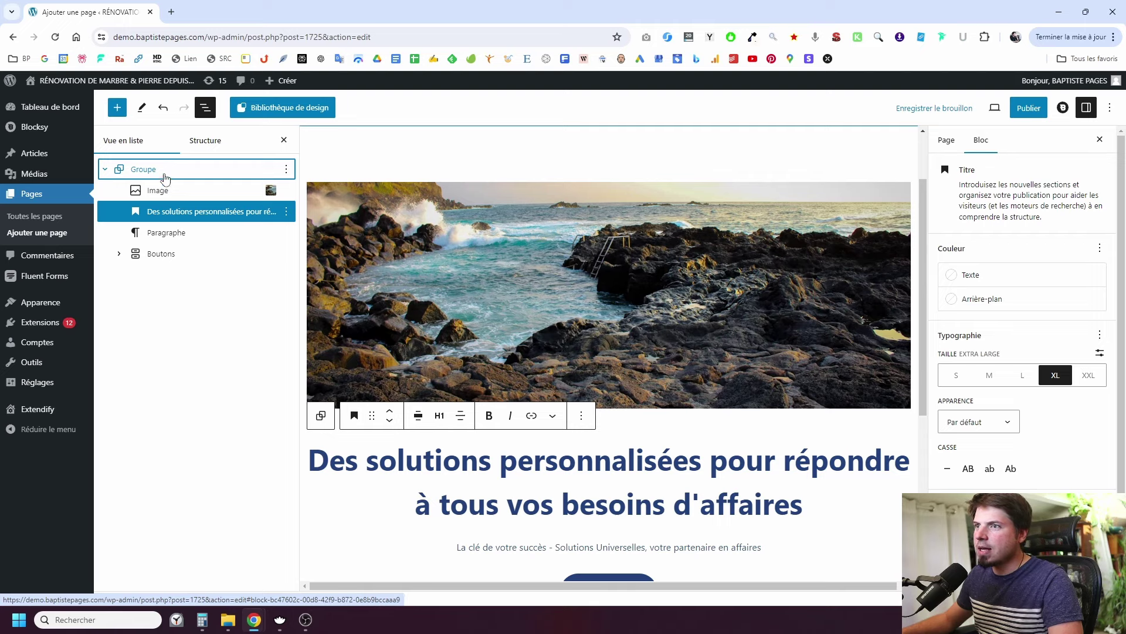
left_click(157, 190)
left_click(155, 211)
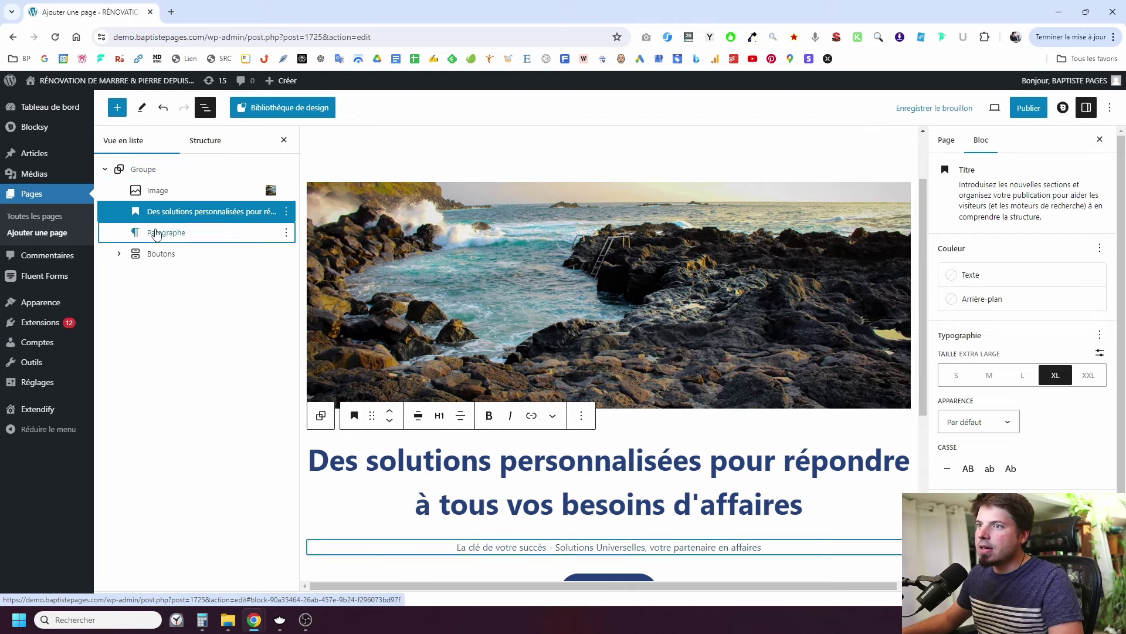
left_click(155, 232)
left_click(154, 256)
left_click(120, 254)
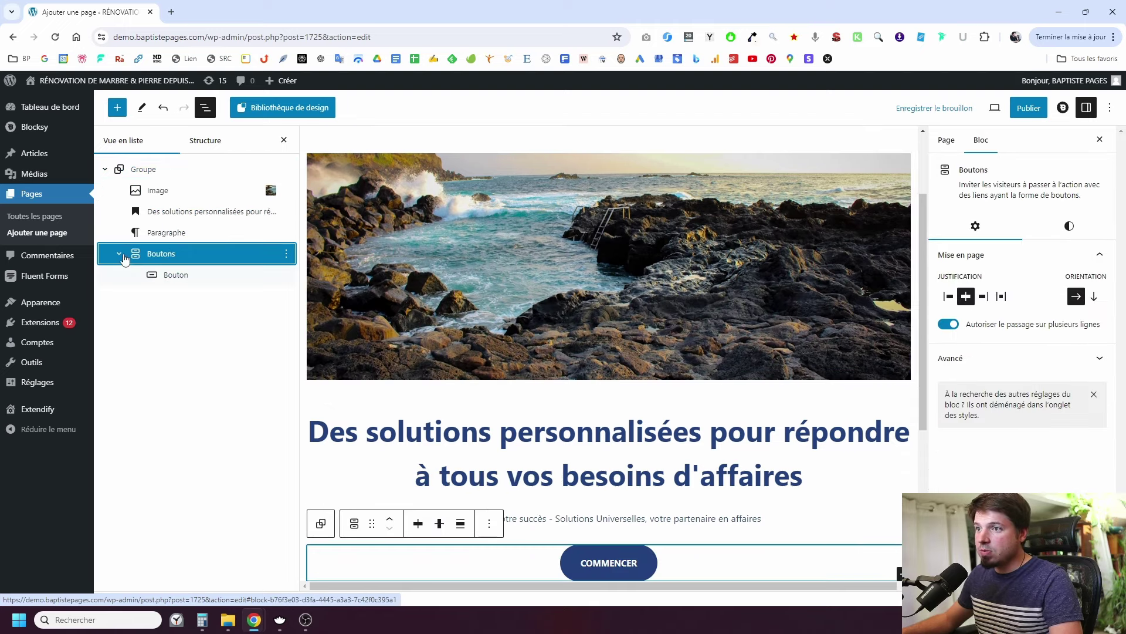
left_click(120, 254)
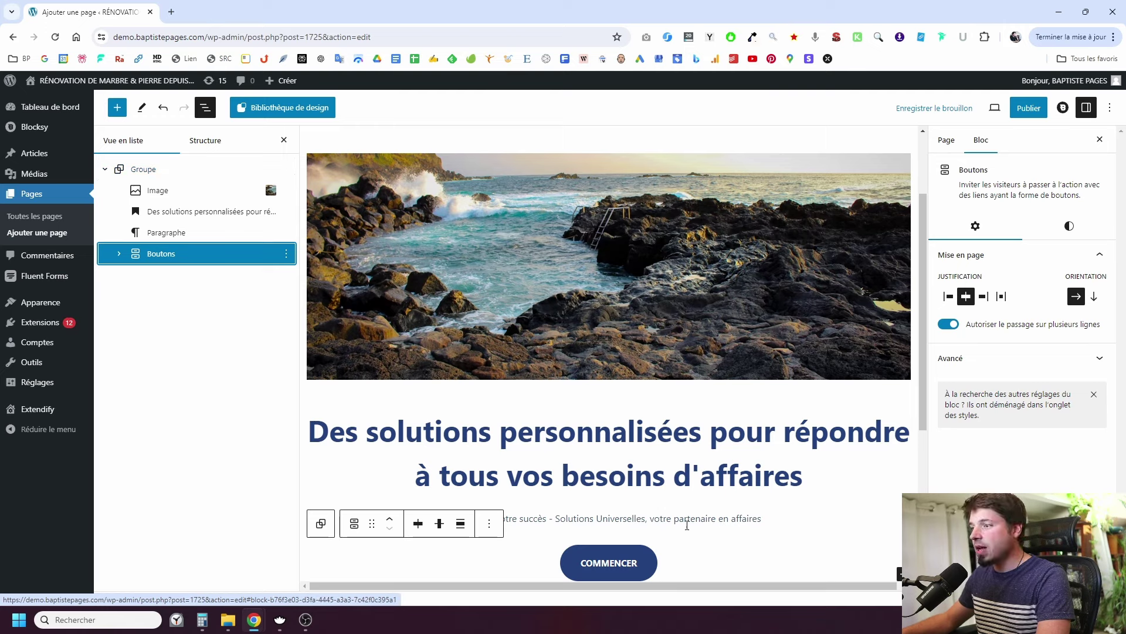
scroll(622, 530, "down", 1)
scroll(621, 530, "down", 3)
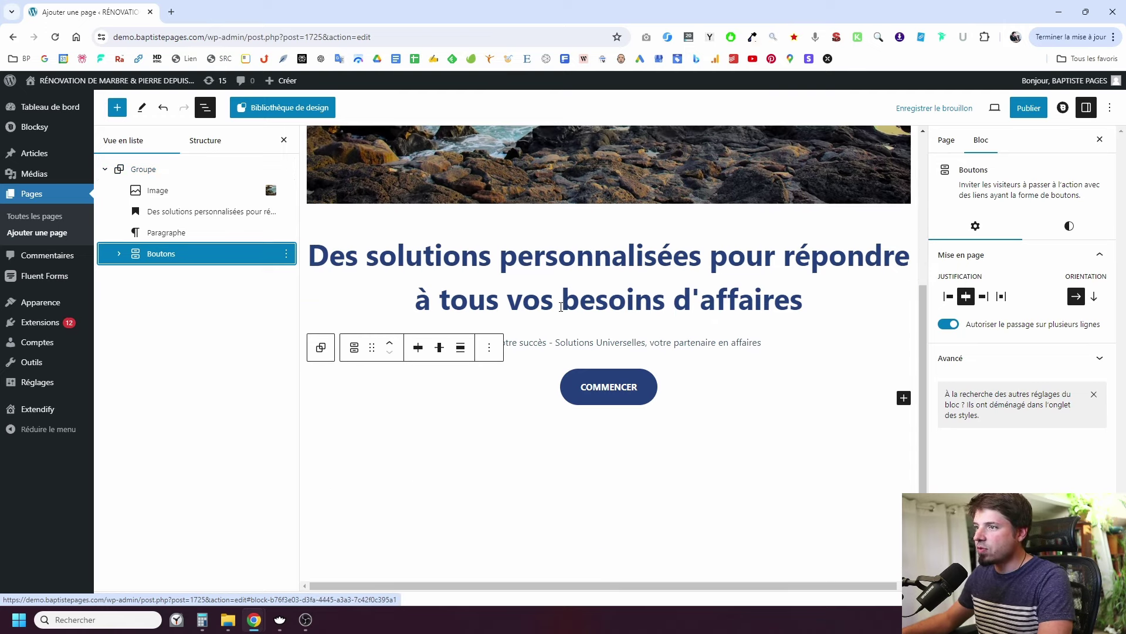
key("Tab")
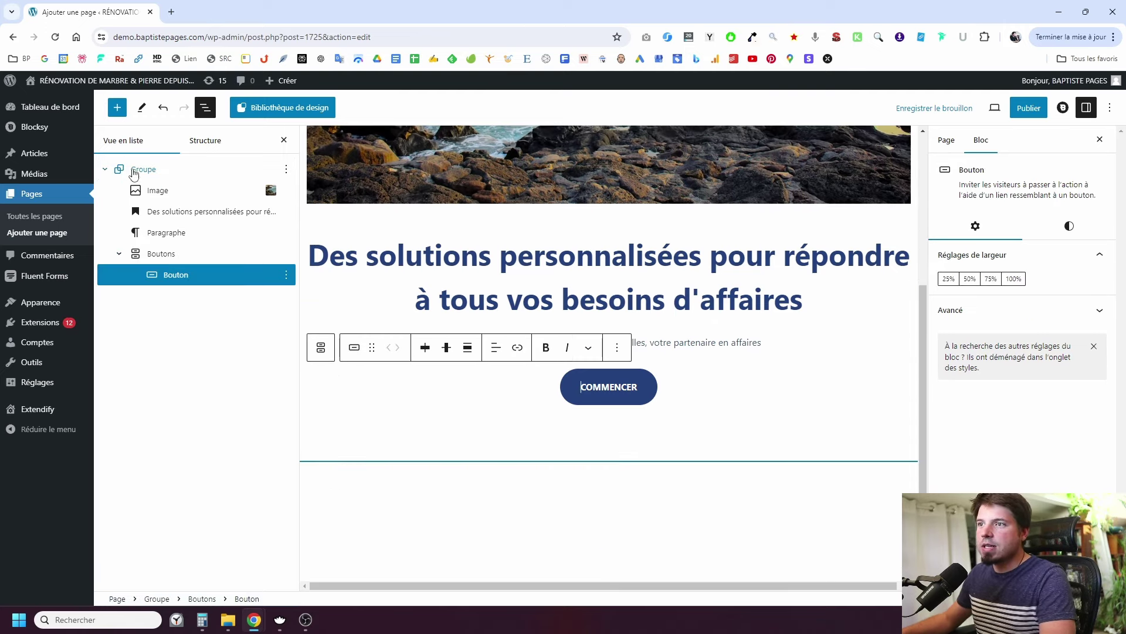
left_click(134, 171)
left_click(104, 169)
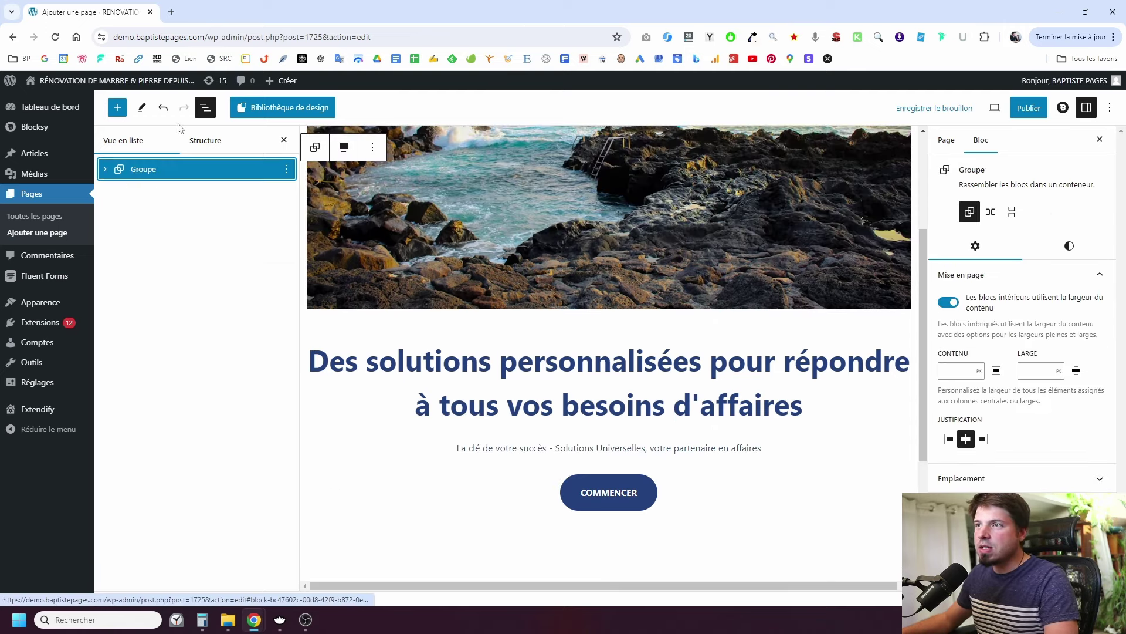
Insert the Contenu section with a three-by-three image gallery from the design library below the hero section.
left_click(278, 106)
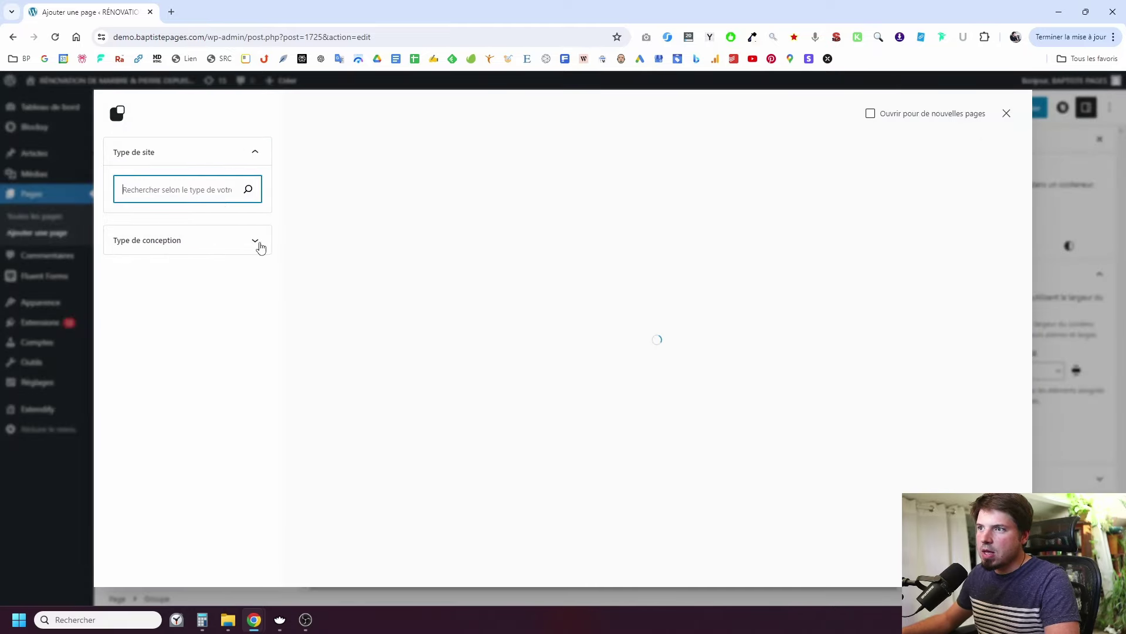
left_click(260, 249)
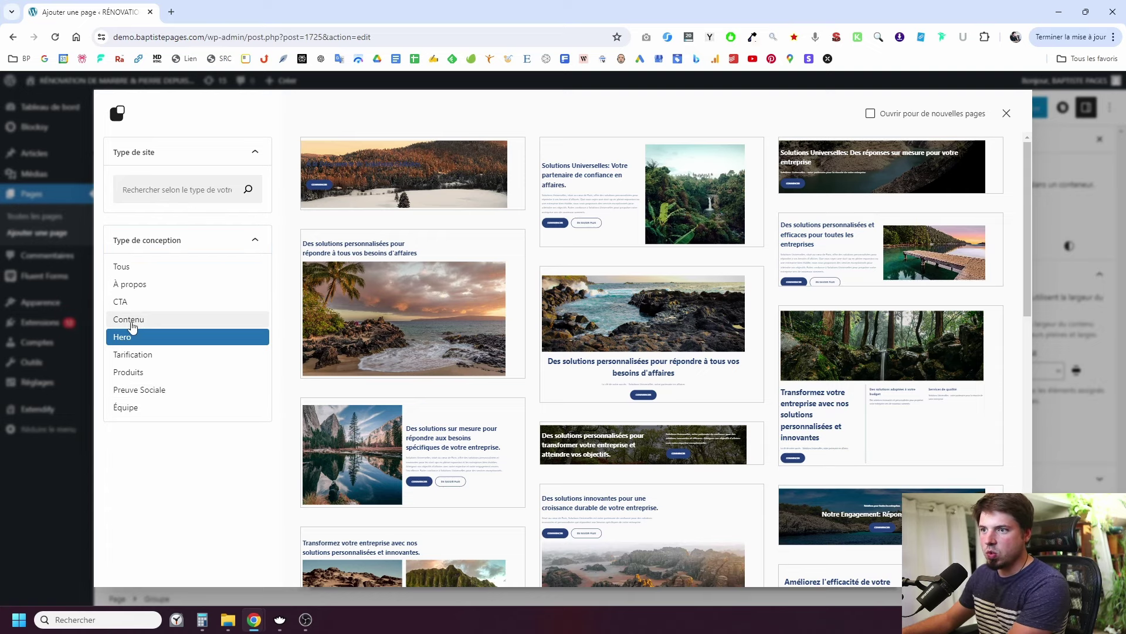
left_click(135, 323)
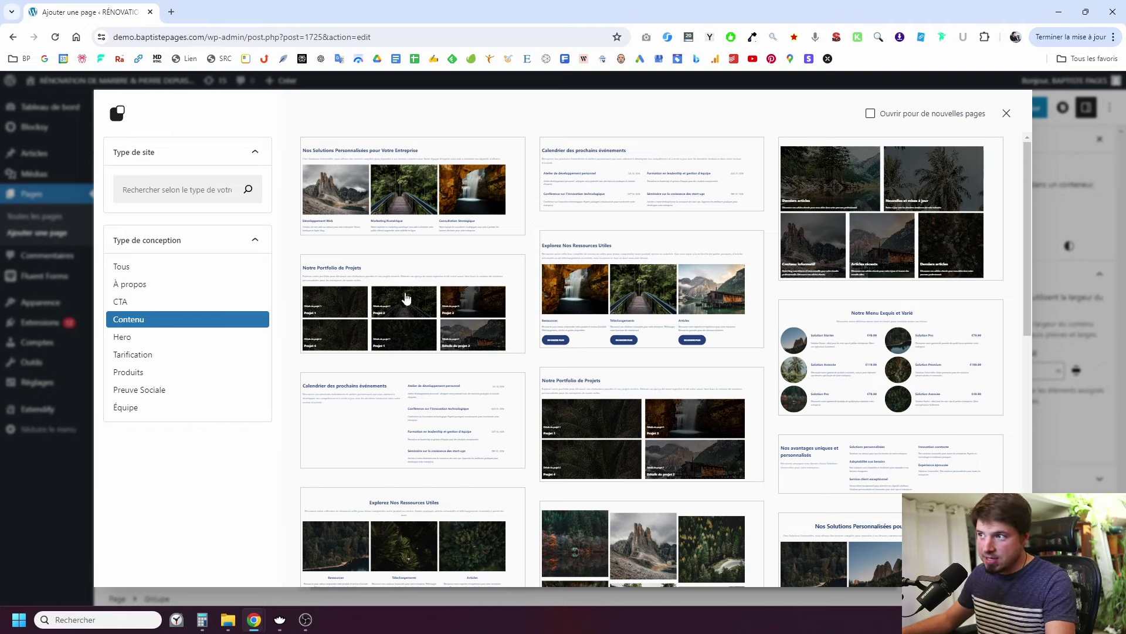
scroll(457, 265, "down", 10)
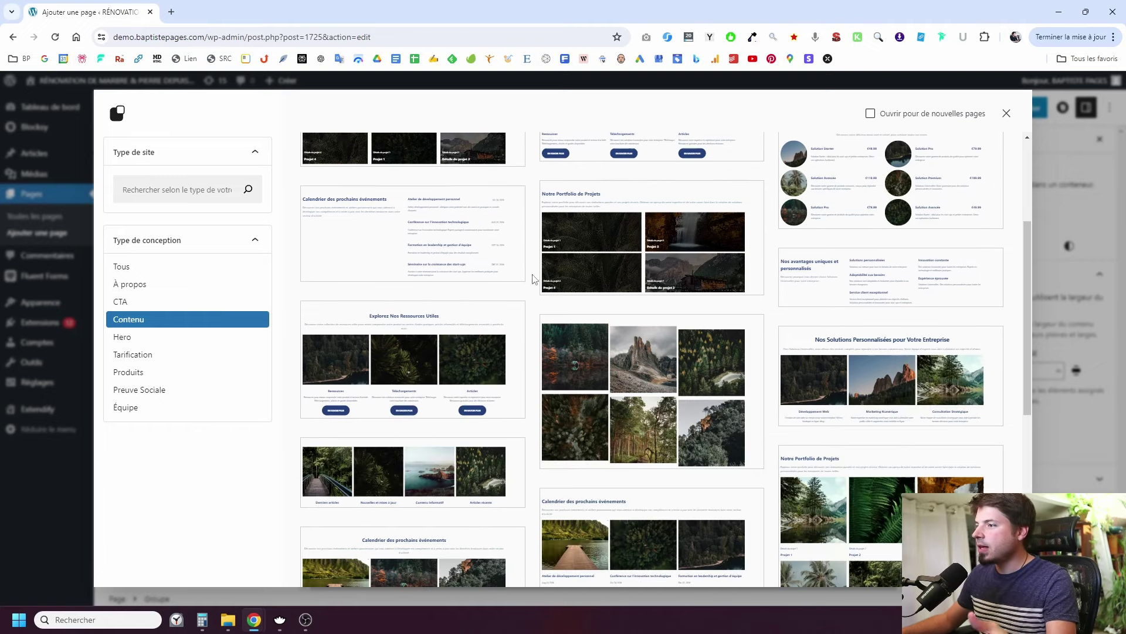
scroll(583, 311, "down", 1)
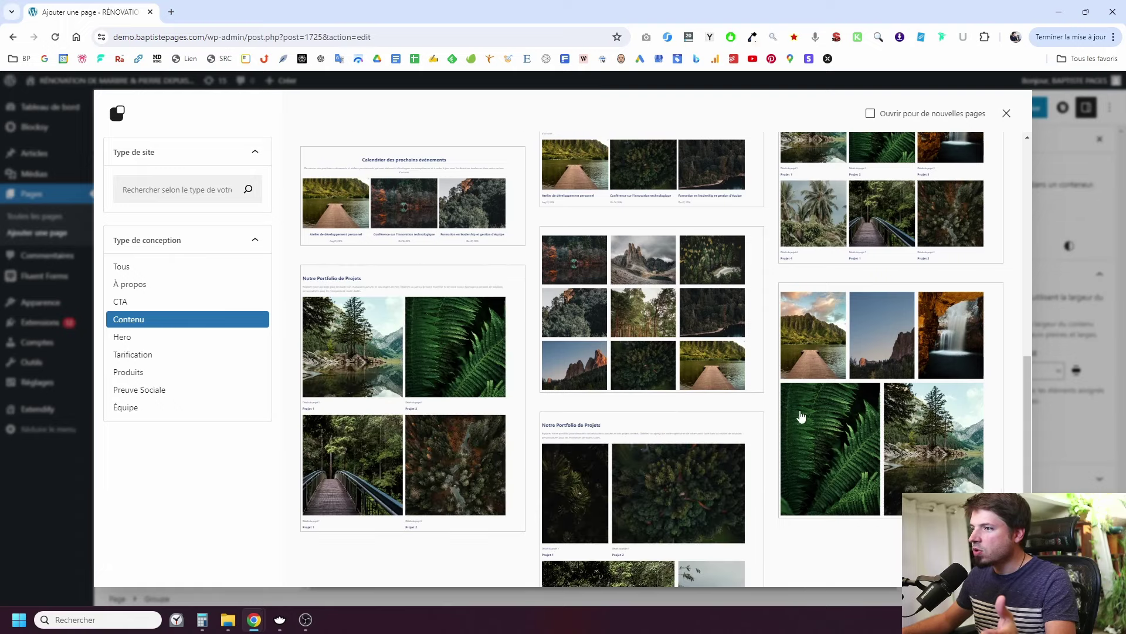
left_click(659, 305)
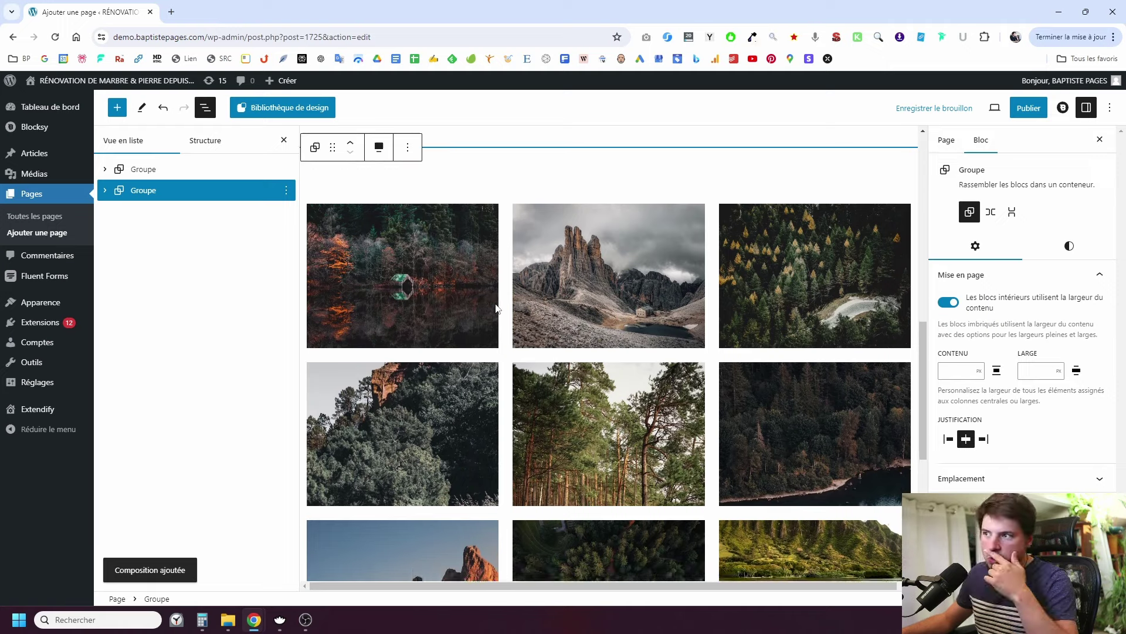
Replace the first gallery image with the door handle and lock photo from the media library.
scroll(498, 302, "down", 3)
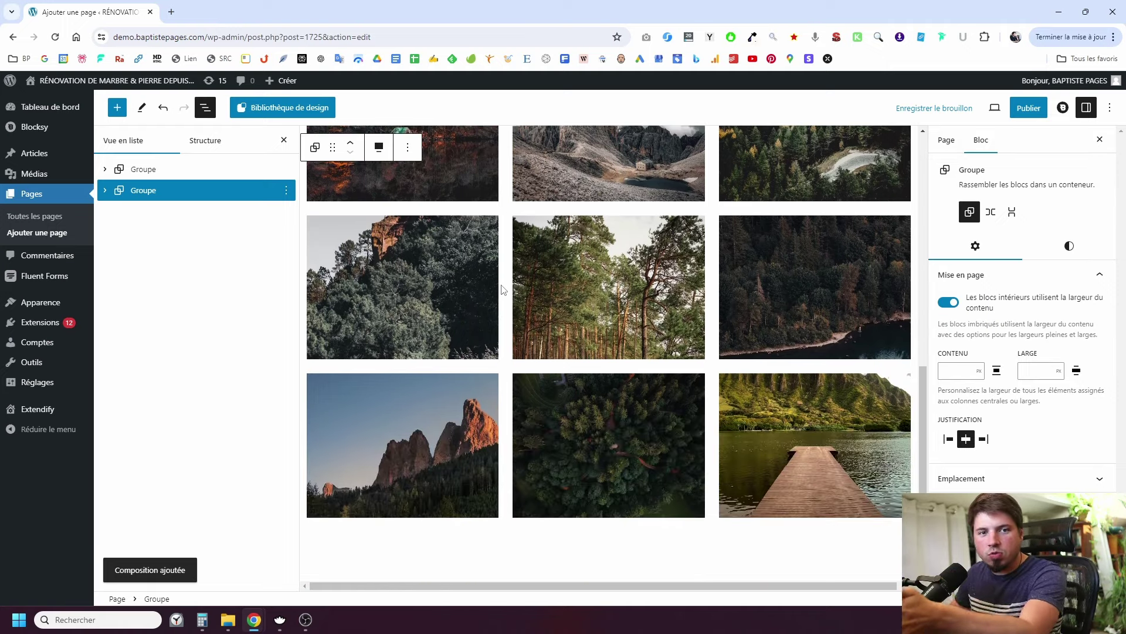
scroll(347, 245, "up", 2)
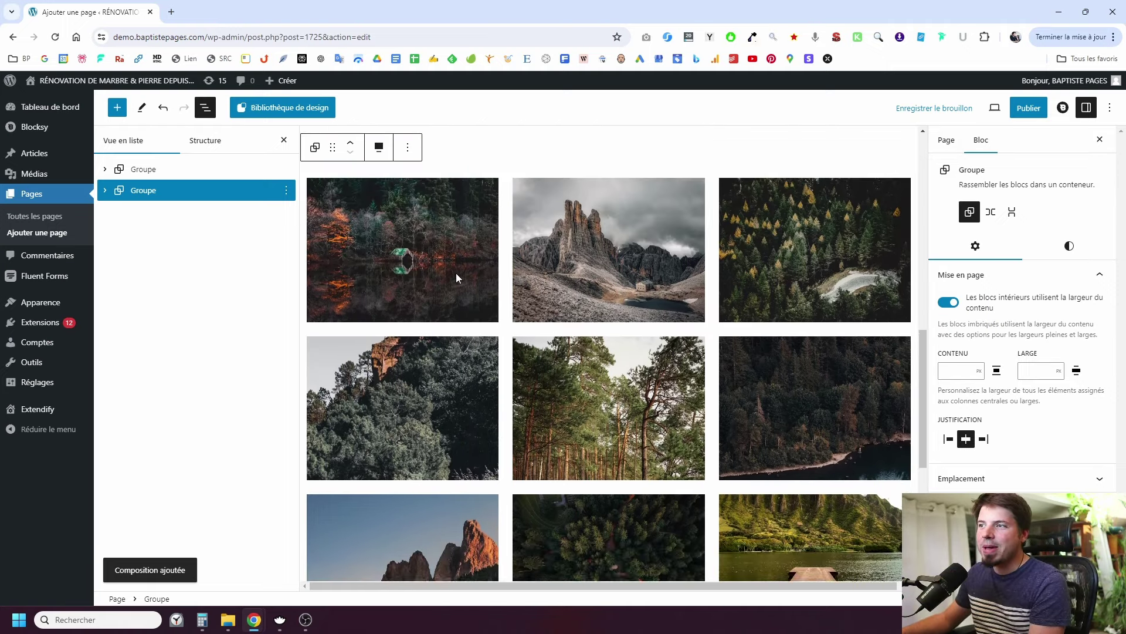
left_click(405, 322)
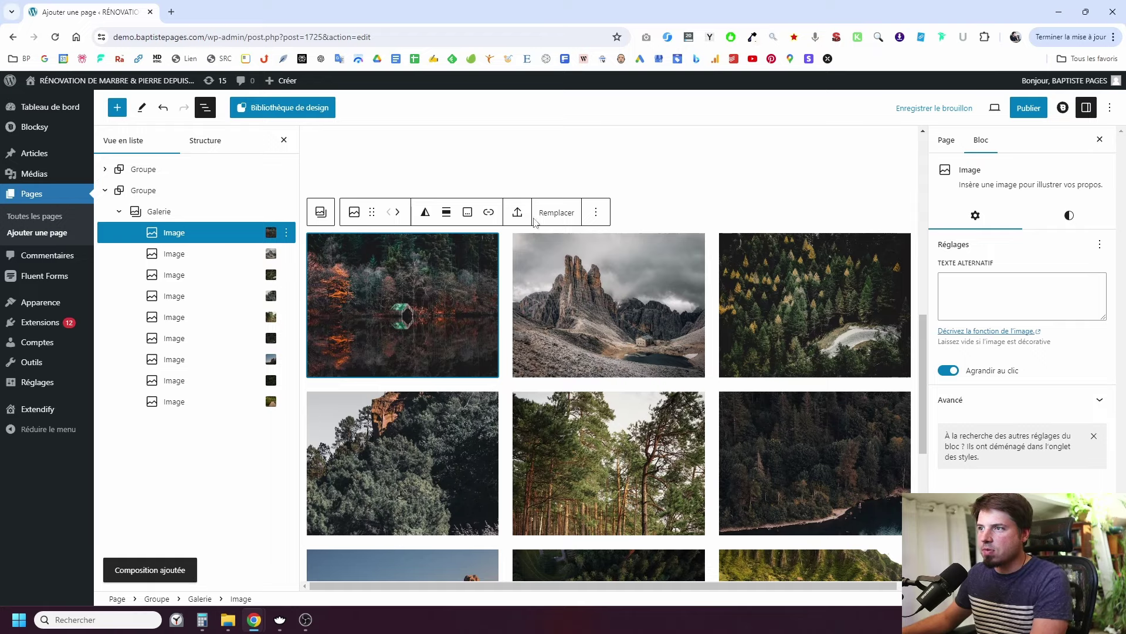
left_click(537, 216)
left_click(564, 251)
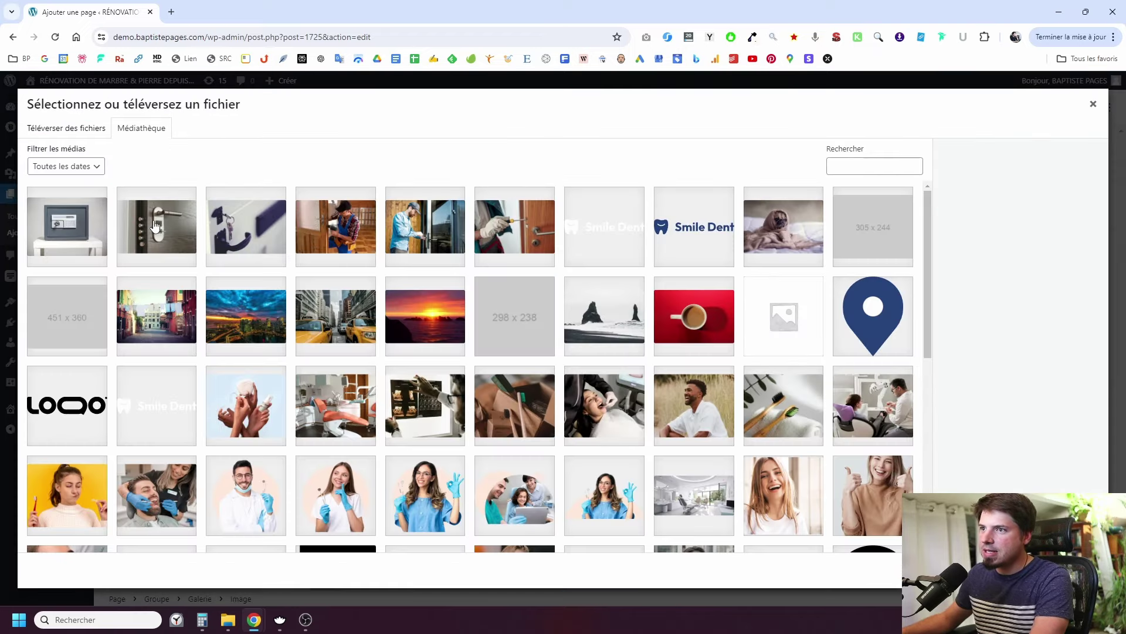
left_click(155, 226)
left_click(1072, 593)
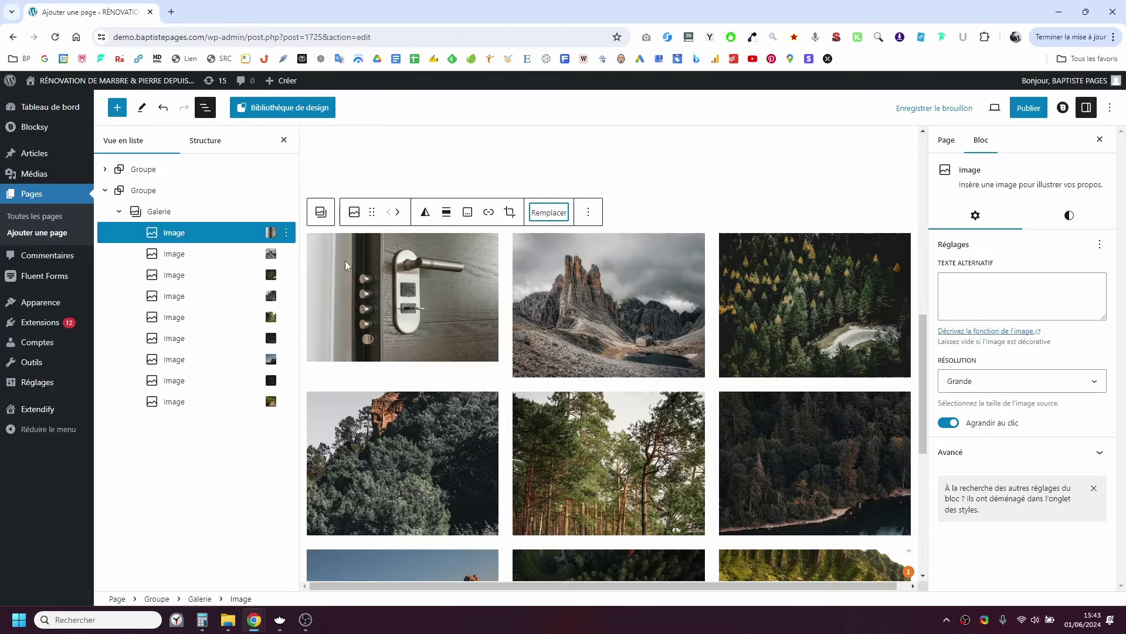
Enable "Recadrer les images" for the whole gallery and check the alignment of its images.
left_click(420, 294)
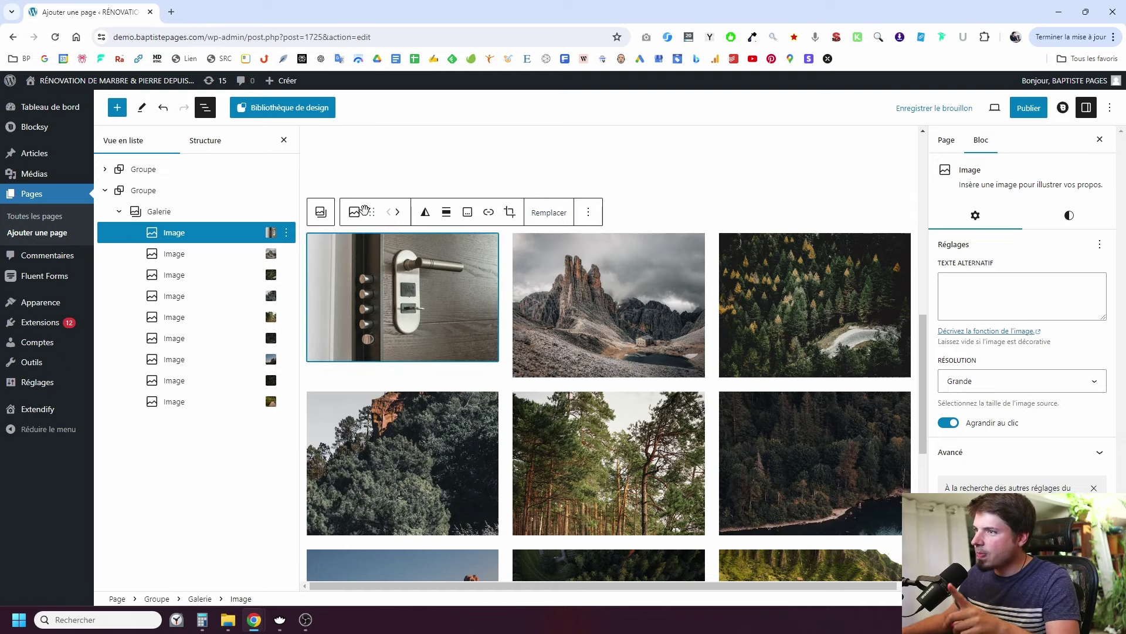
left_click(321, 212)
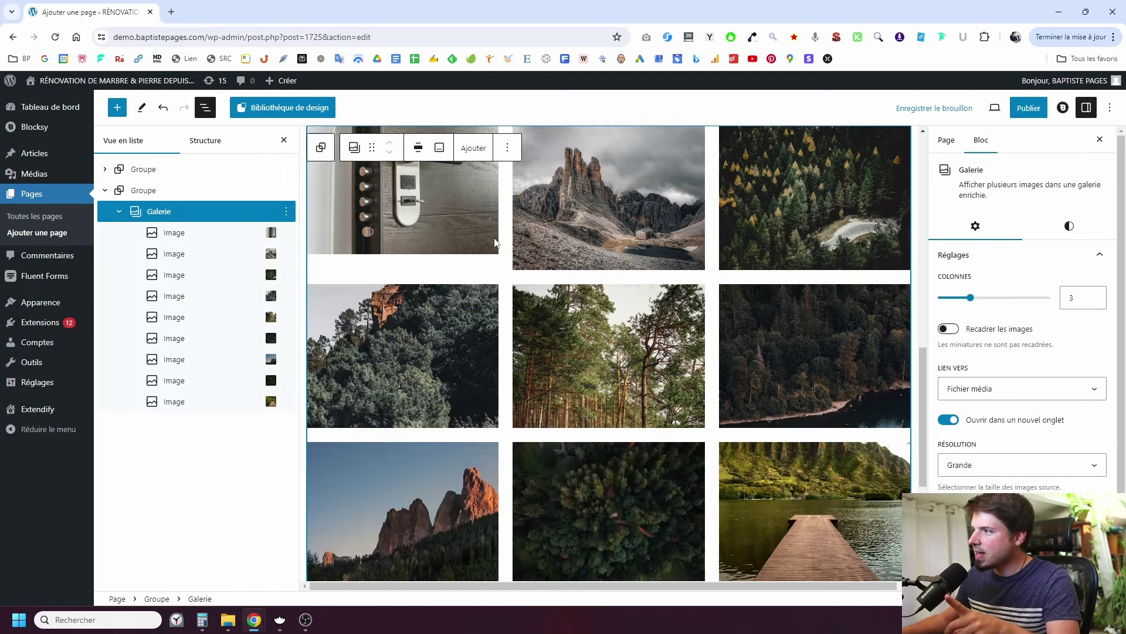
left_click(948, 329)
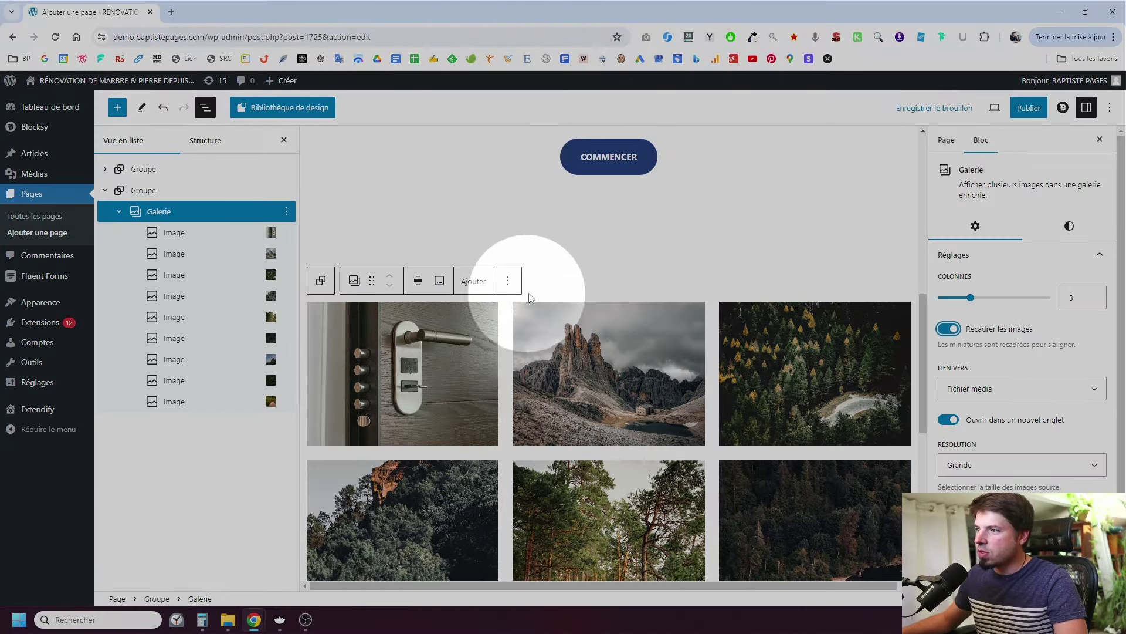
right_click(561, 284)
left_click(489, 299)
scroll(625, 317, "down", 4)
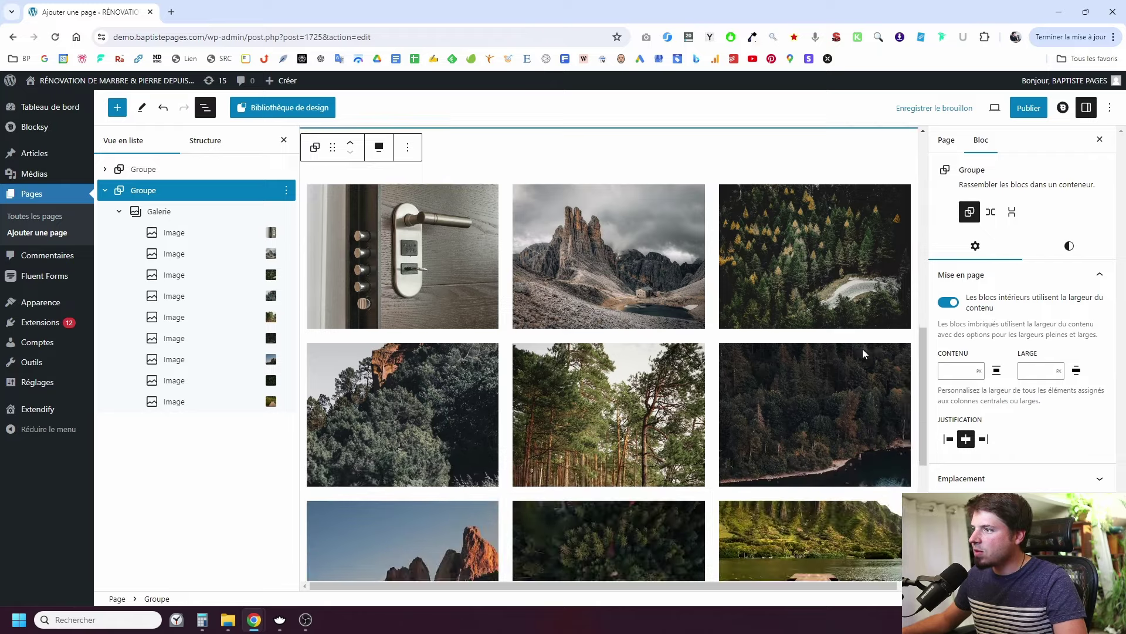
scroll(463, 332, "up", 2)
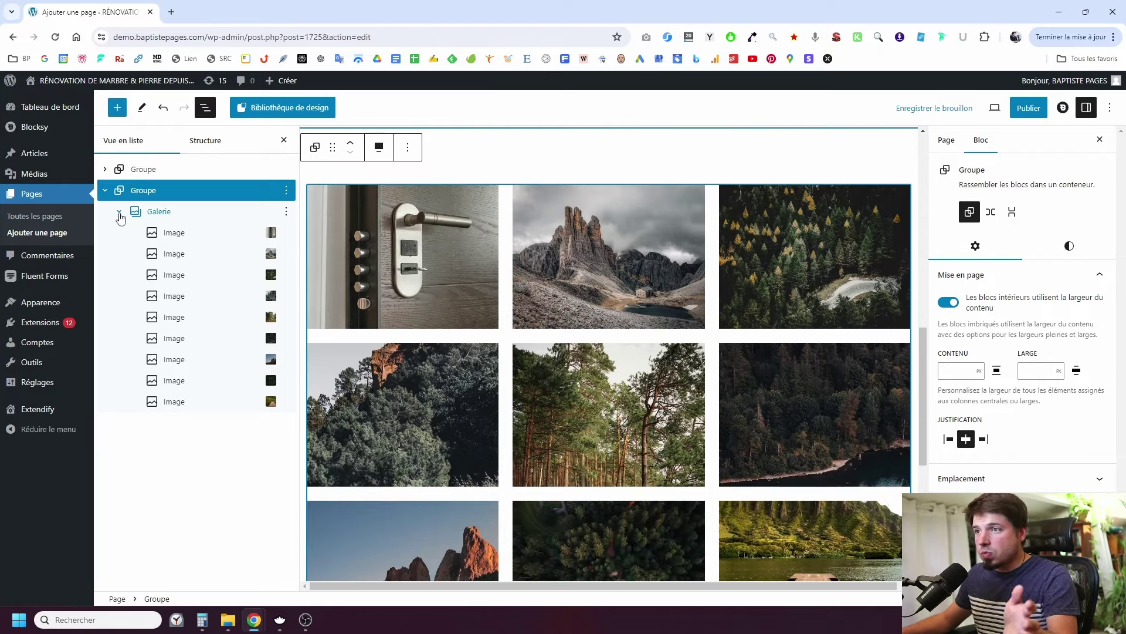
Collapse the gallery group and insert the Contenu section "Nos avantages uniques et personnalisés" from the design library below it.
left_click(105, 190)
left_click(254, 107)
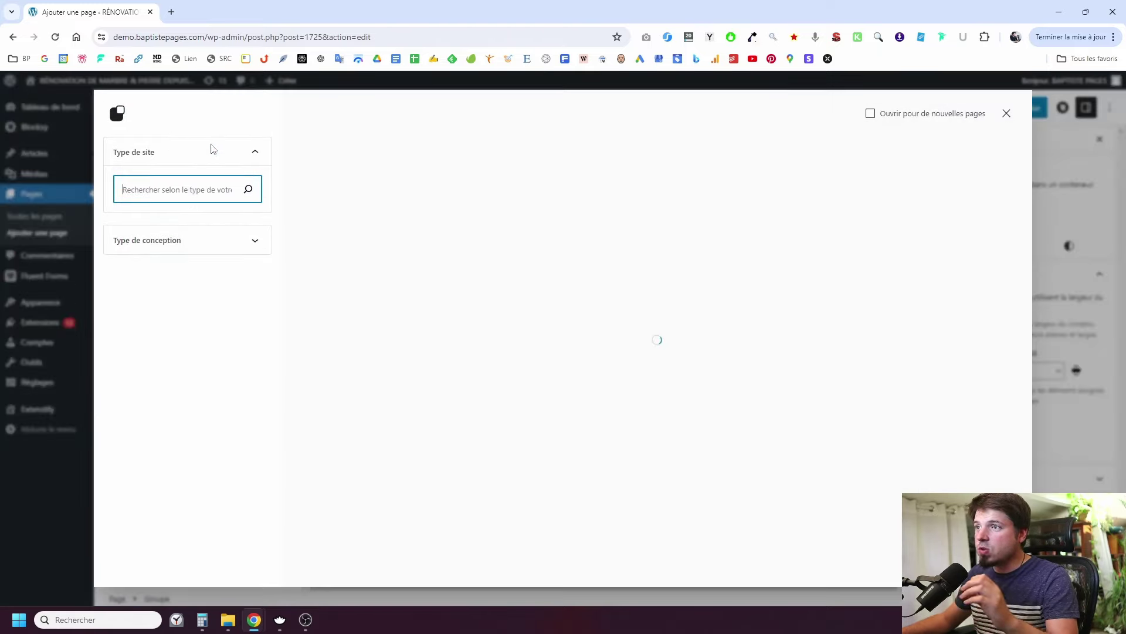
left_click(250, 244)
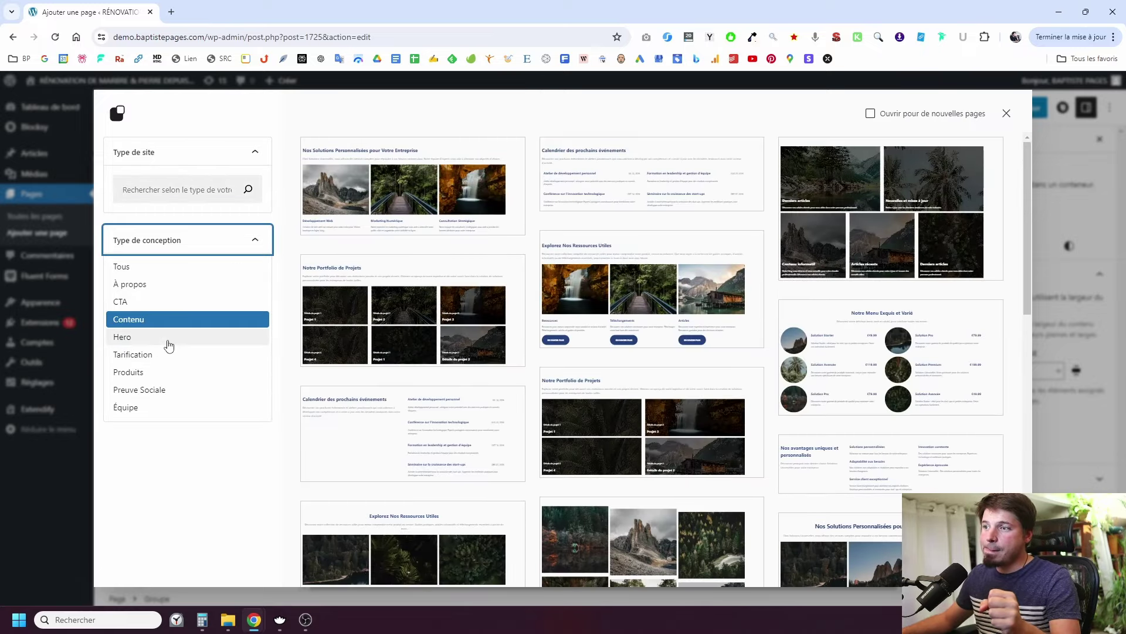
scroll(711, 327, "down", 2)
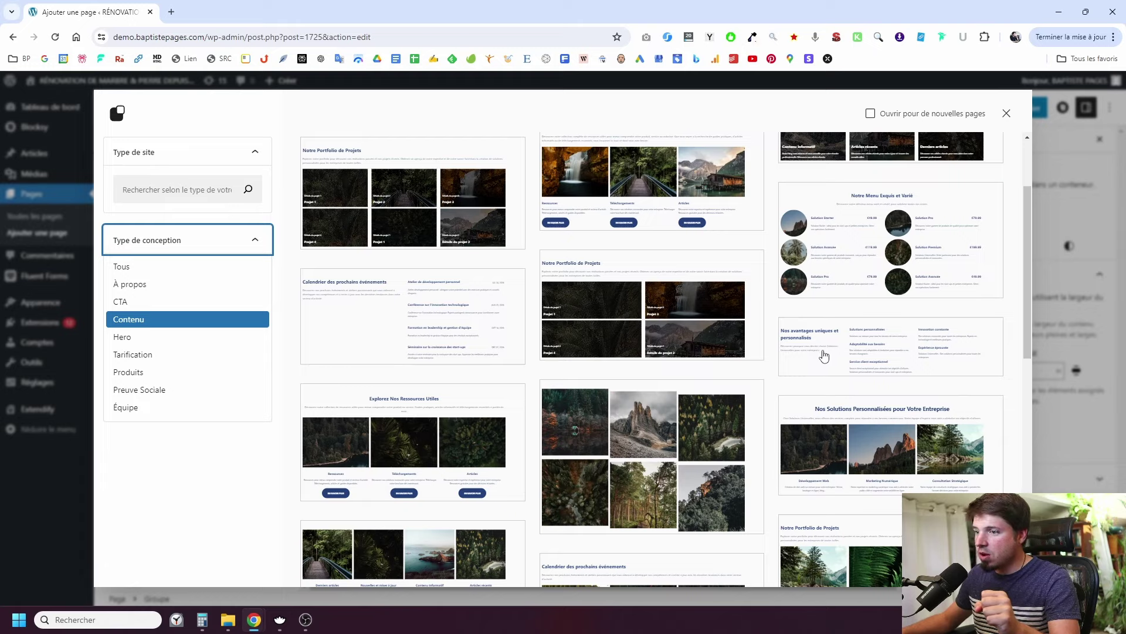
left_click(824, 356)
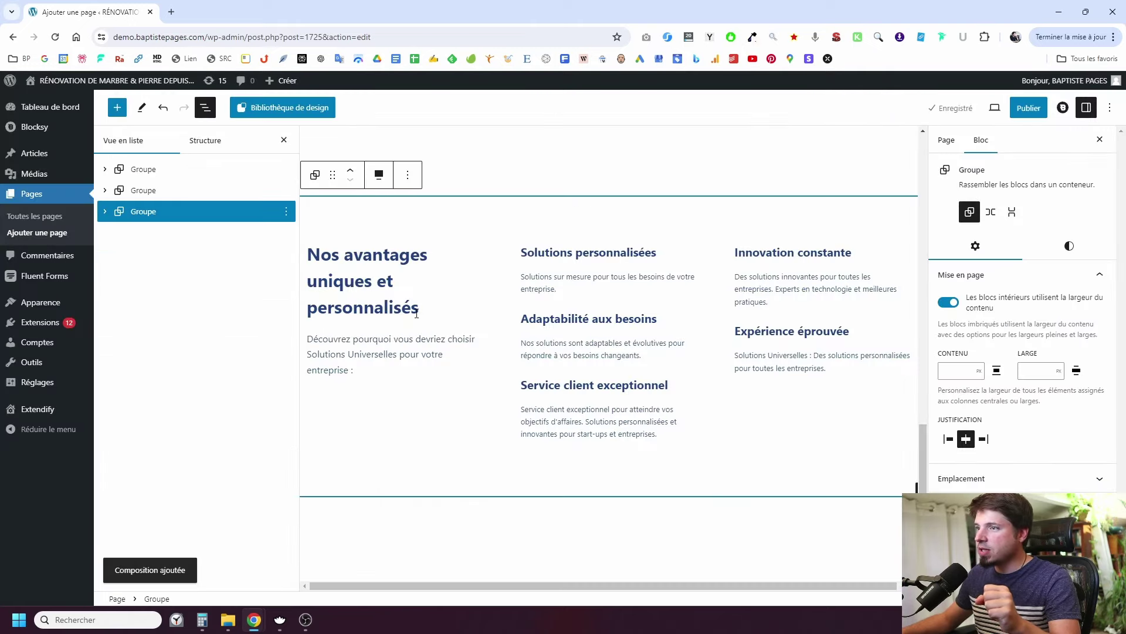
scroll(409, 303, "up", 2)
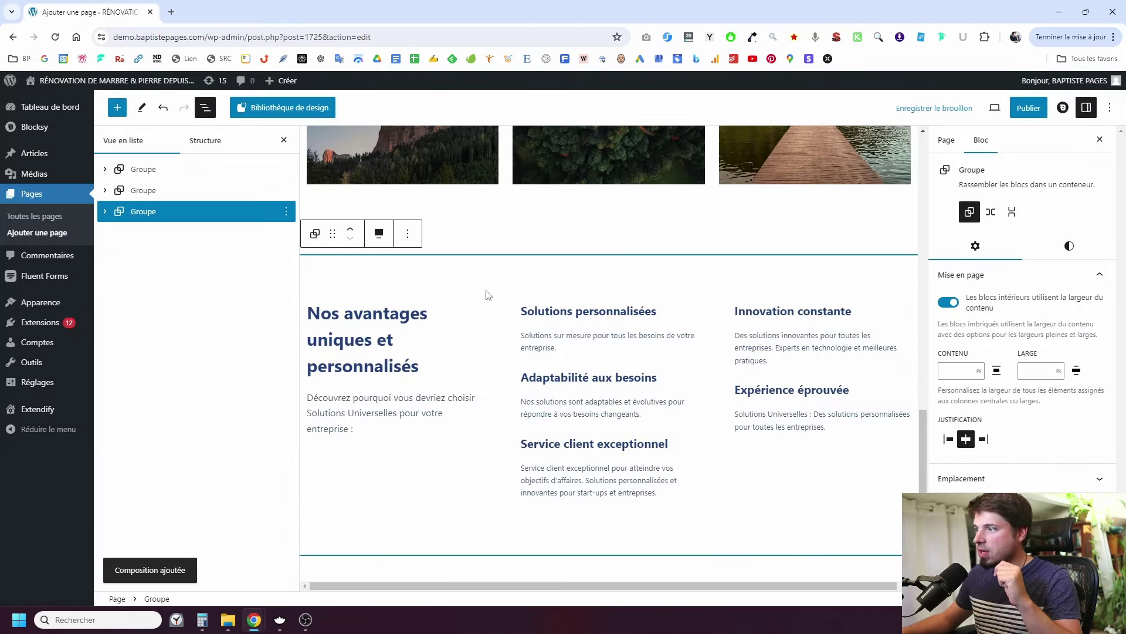
Insert the centred three-column À propos section "Données statistiques essentielles pour votre entreprise" from the design library and select its group.
left_click(285, 108)
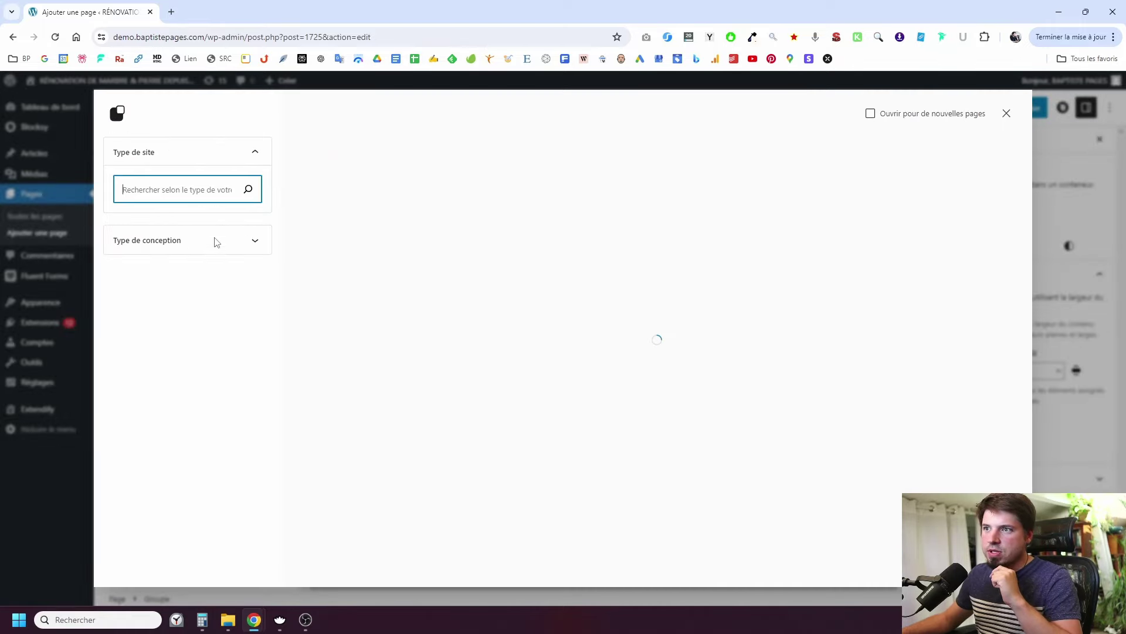
left_click(251, 248)
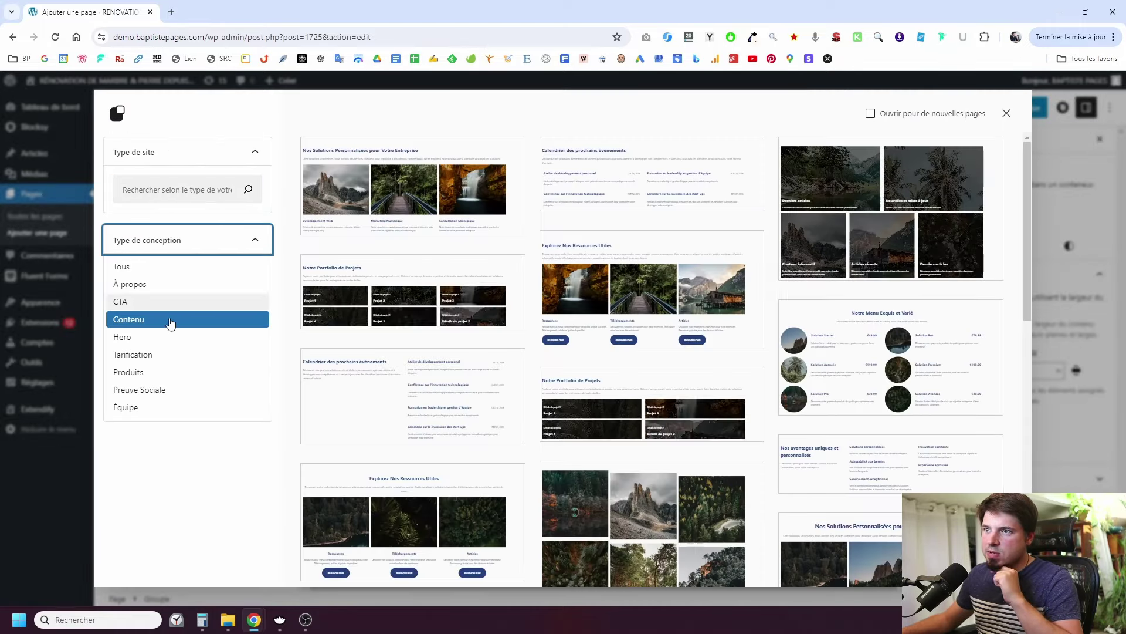
left_click(134, 285)
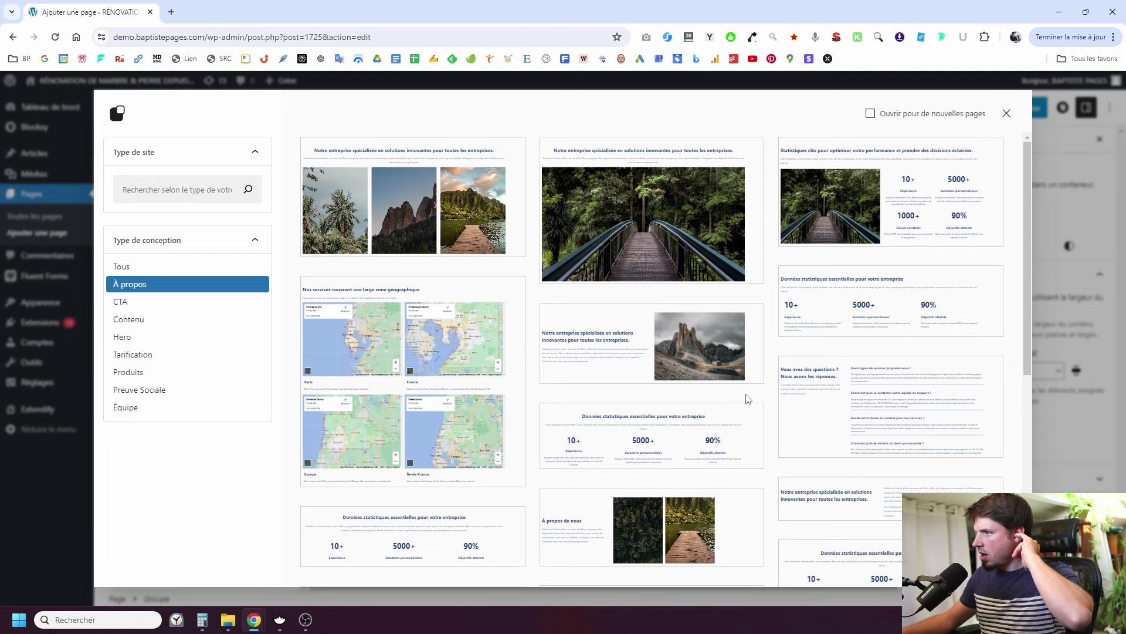
scroll(580, 440, "down", 1)
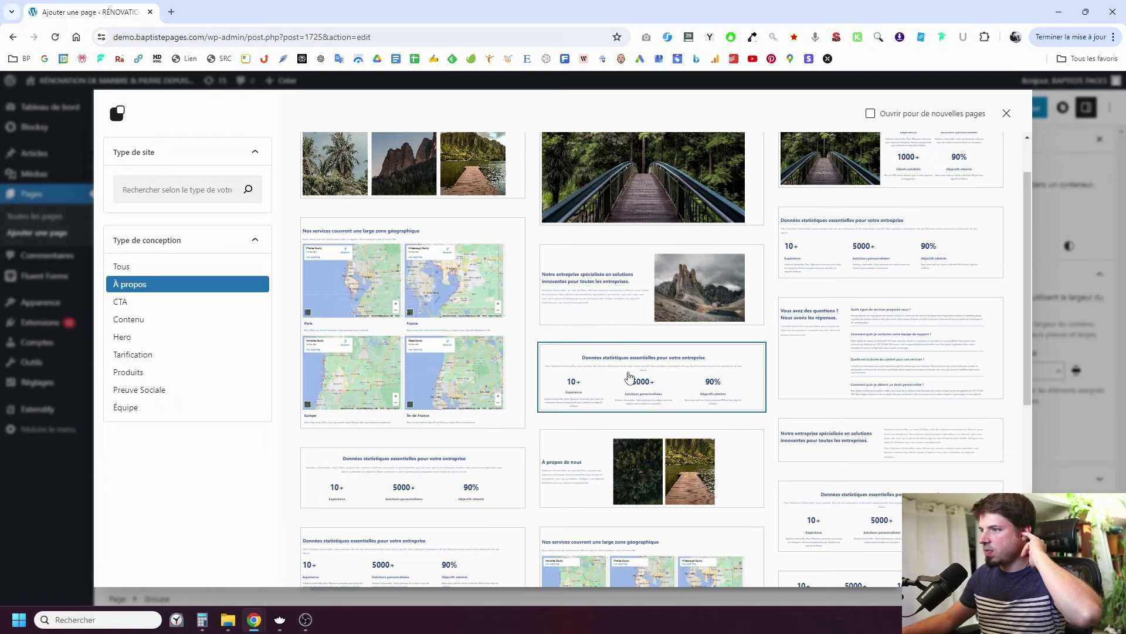
left_click(629, 372)
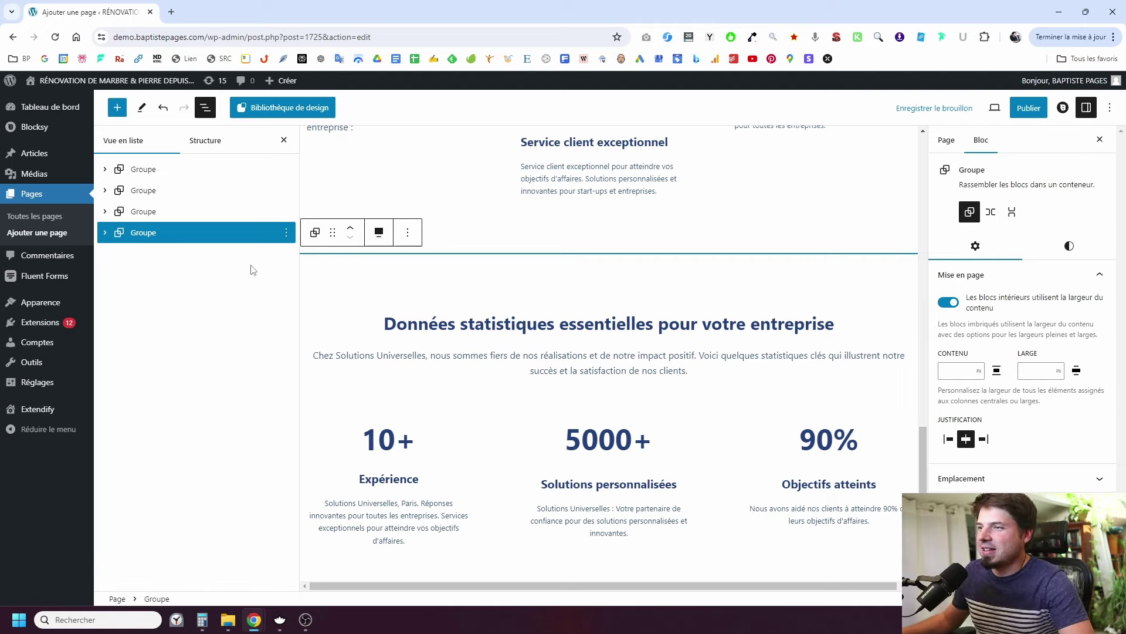
left_click(266, 238)
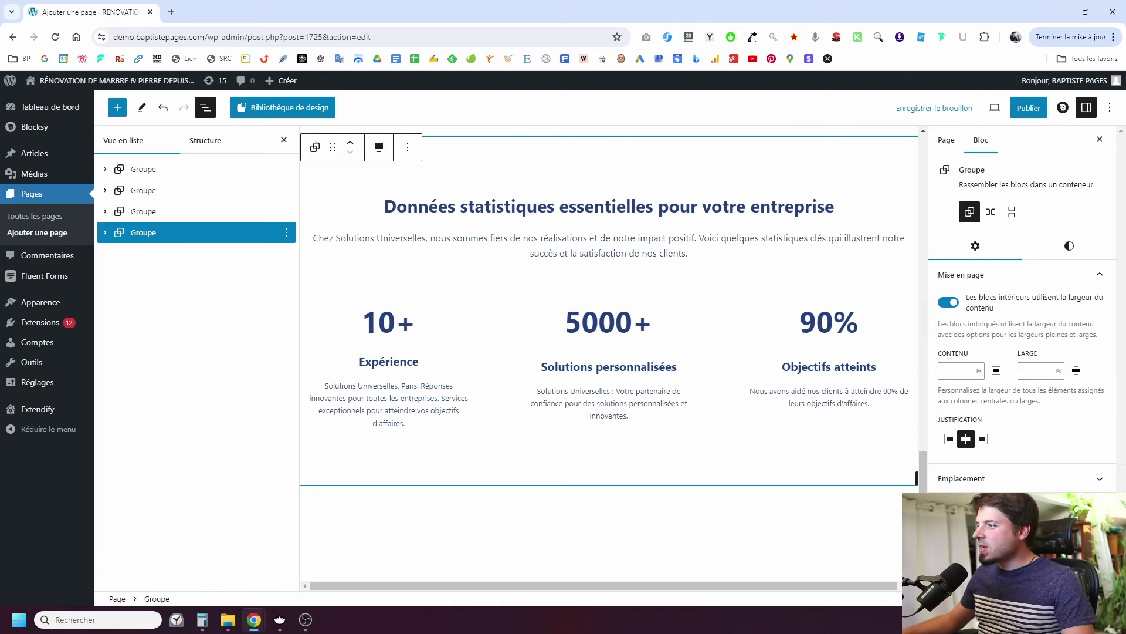
Insert the À propos section "Nos services couvrent une large zone géographique" with three maps from the design library.
left_click(253, 110)
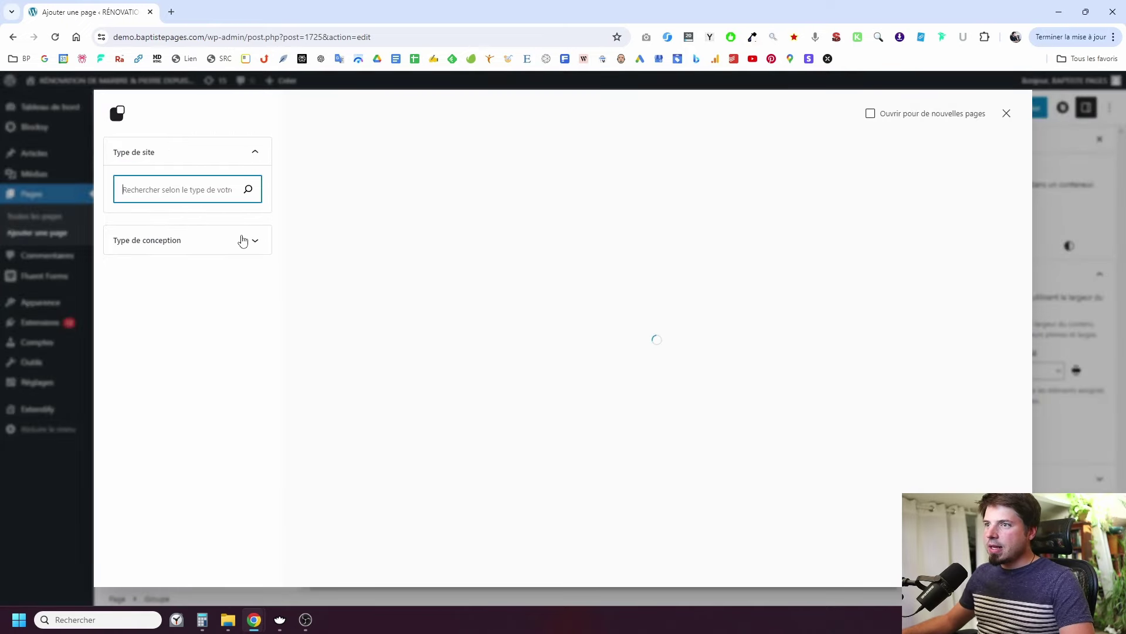
left_click(242, 241)
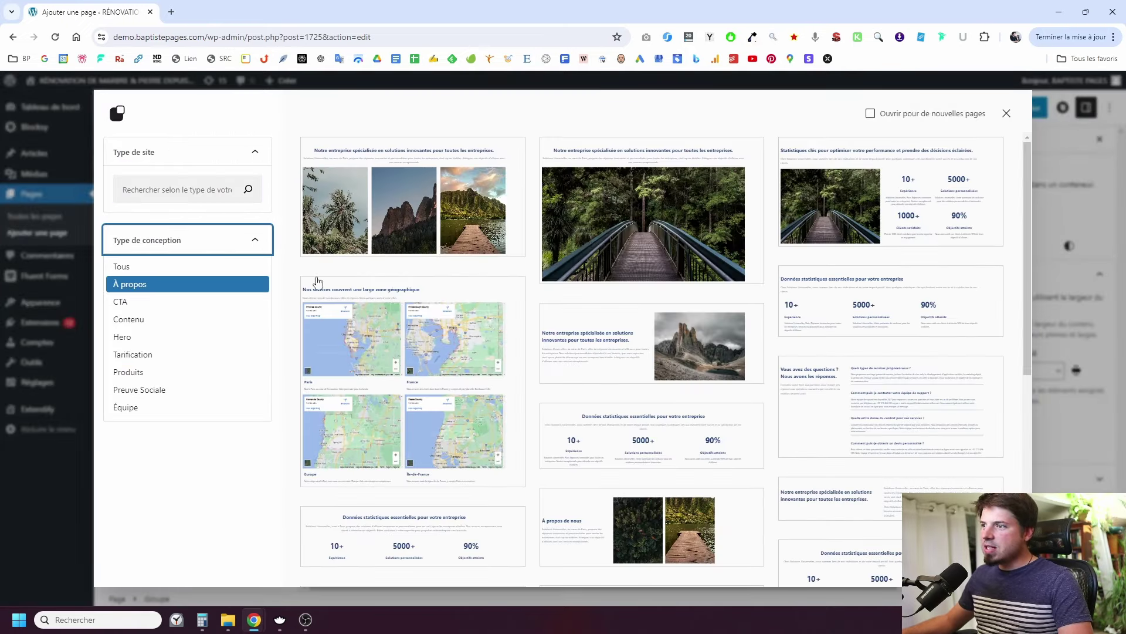
scroll(536, 301, "down", 4)
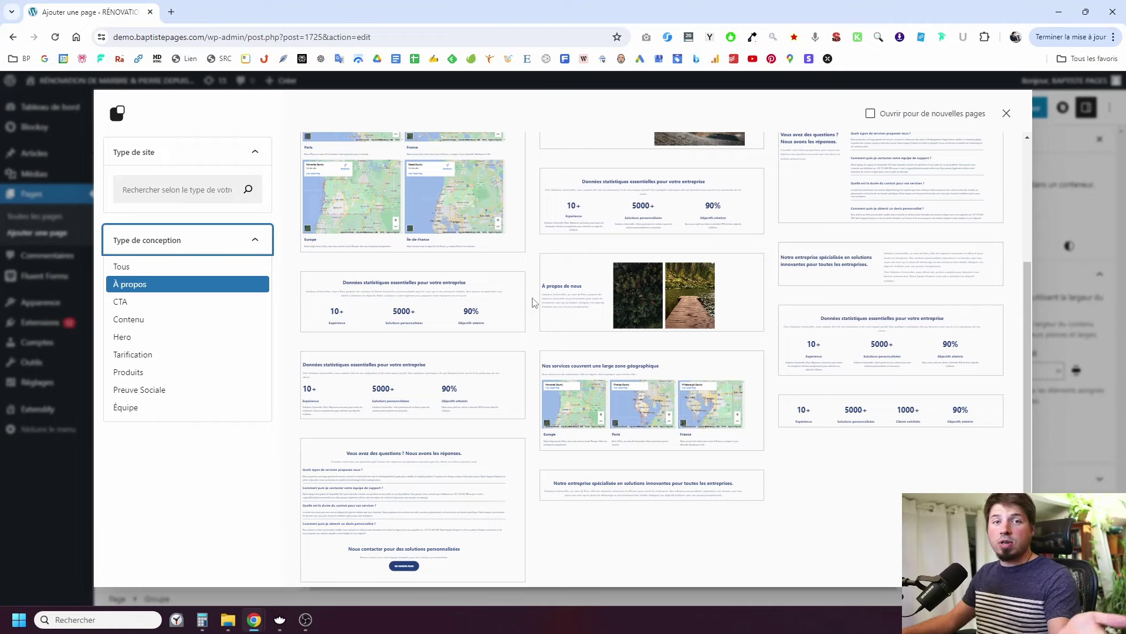
scroll(533, 302, "up", 1)
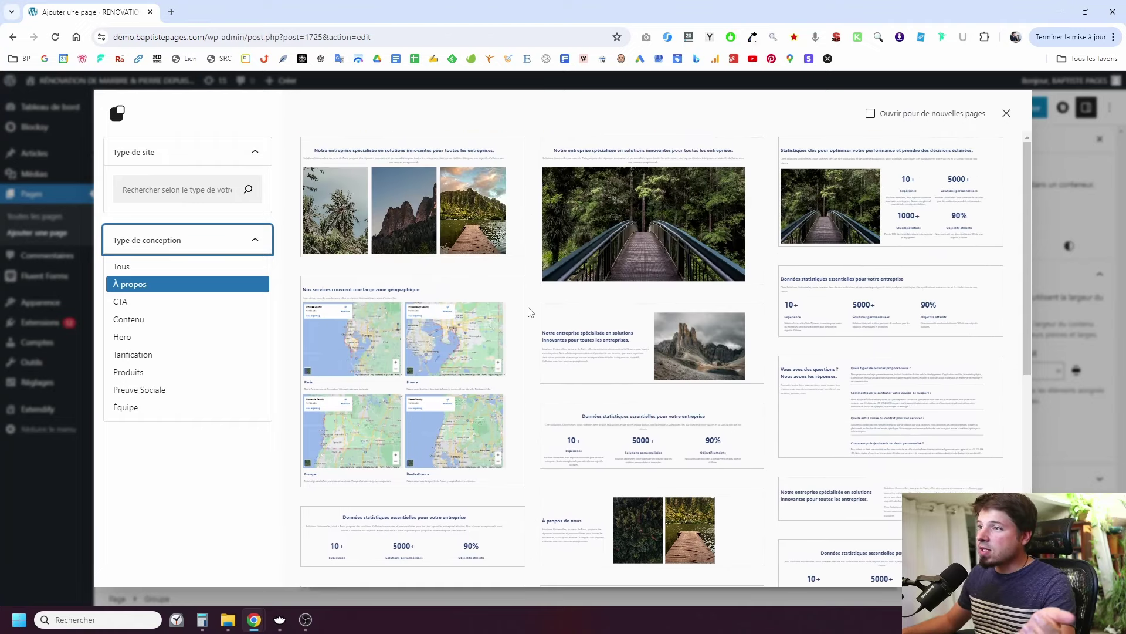
scroll(530, 311, "down", 4)
scroll(533, 314, "up", 2)
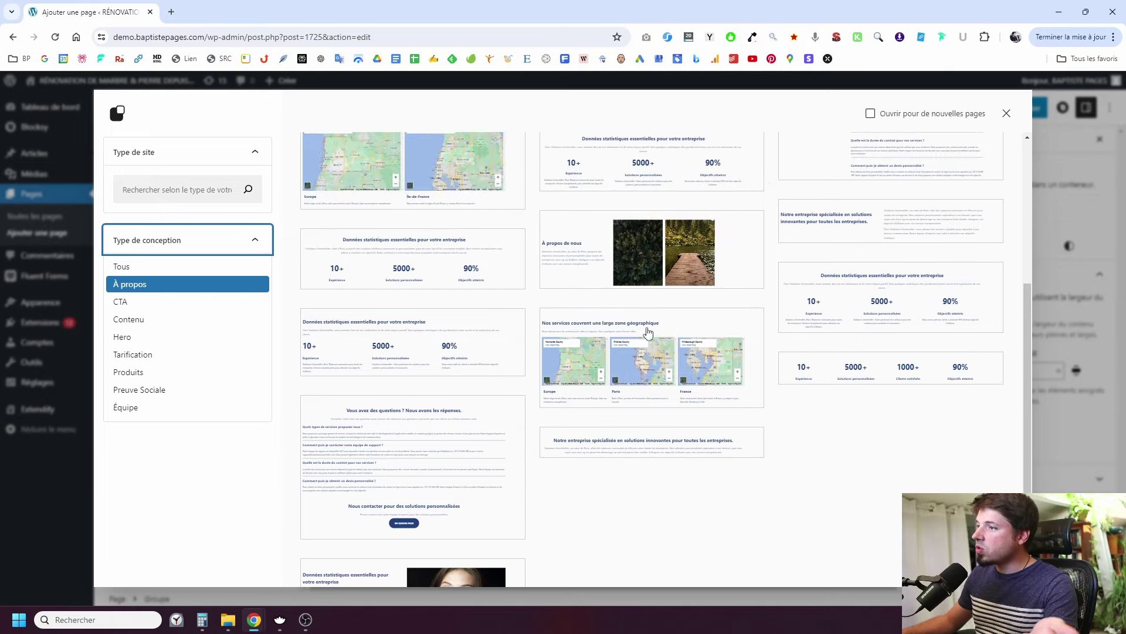
left_click(645, 327)
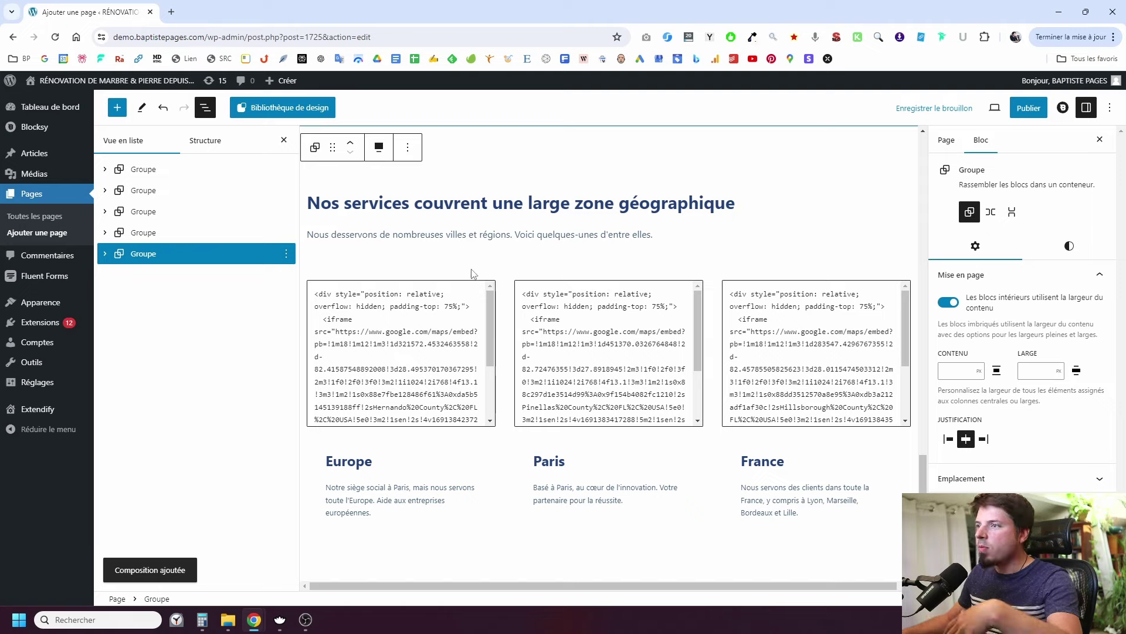
Examine the custom HTML map embed code in the first column of the service-area section, and collapse its group.
left_click_drag(314, 299, 467, 438)
scroll(446, 394, "up", 5)
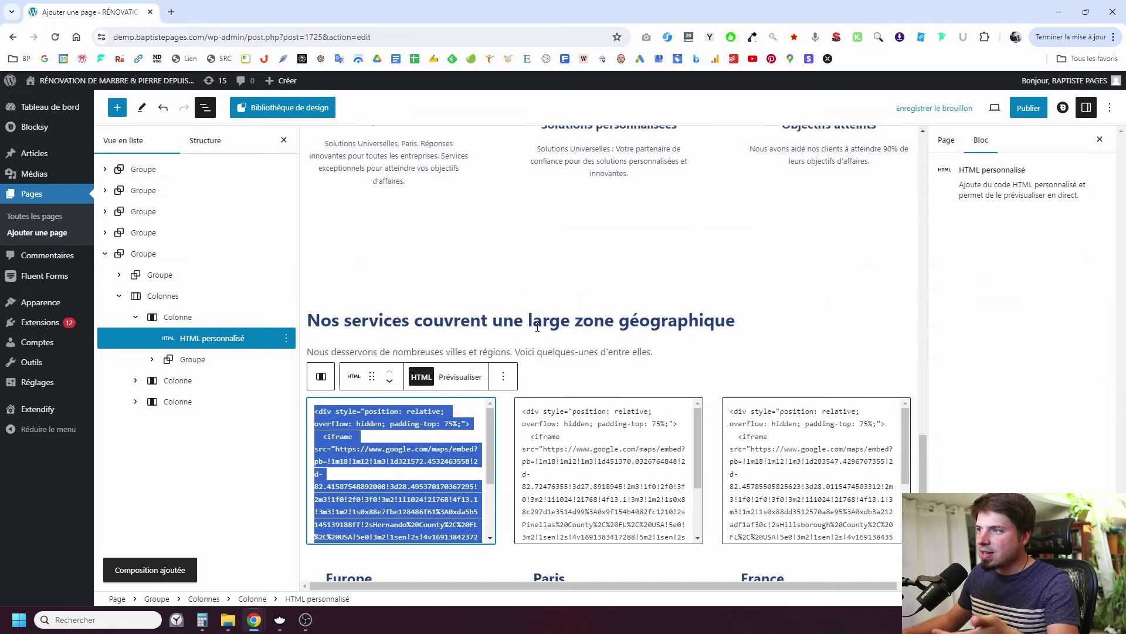
left_click(537, 352)
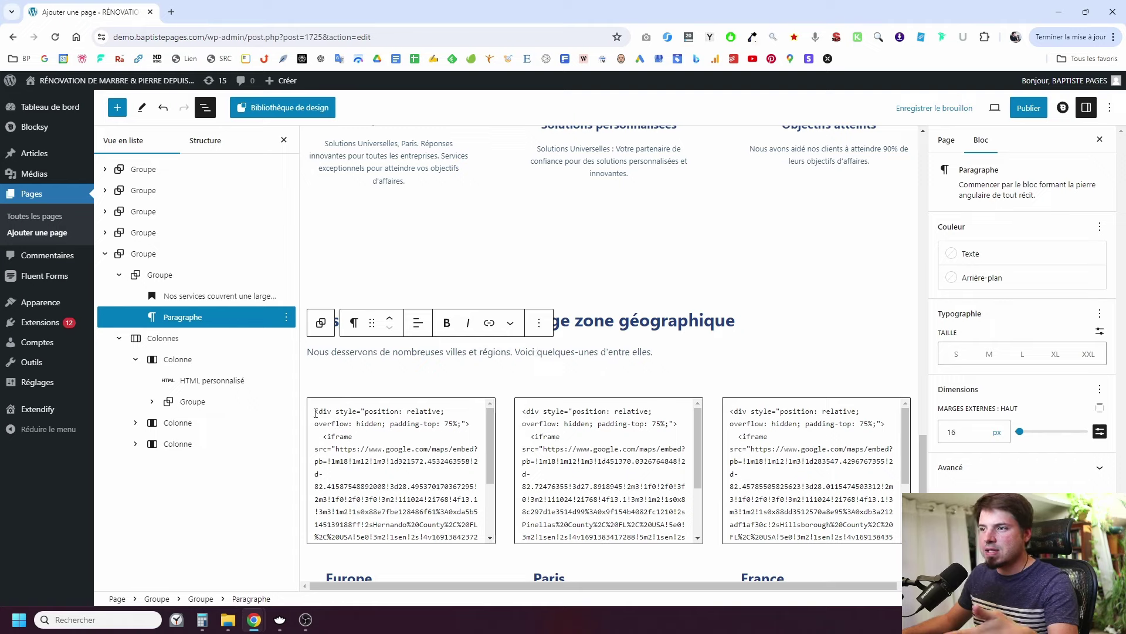
left_click_drag(316, 413, 468, 539)
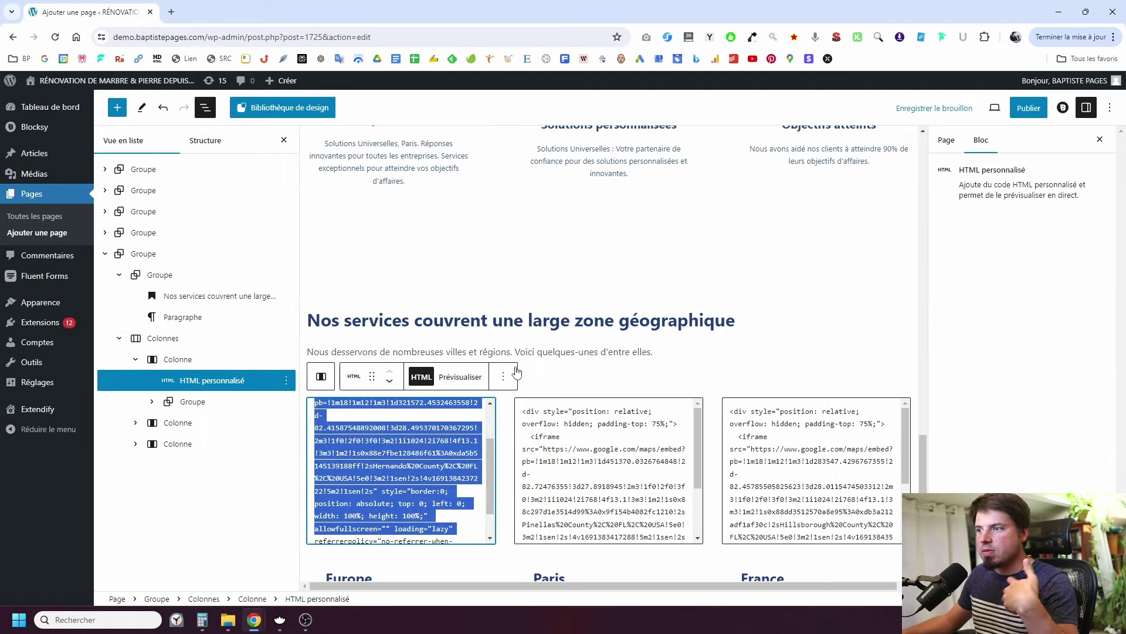
left_click(590, 349)
scroll(589, 349, "down", 4)
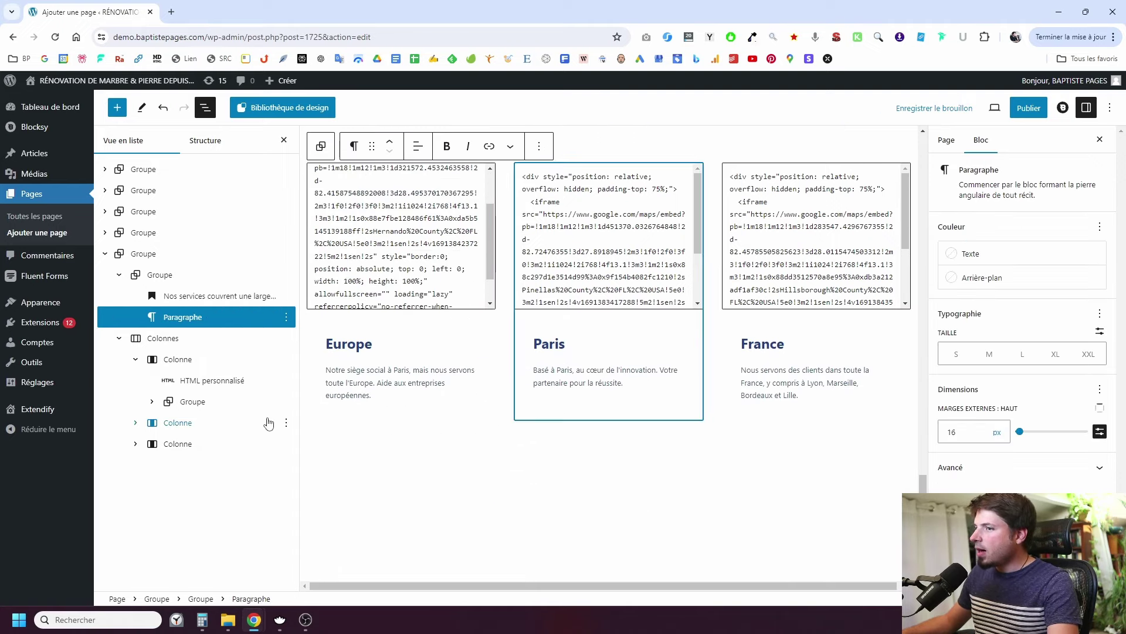
left_click(105, 254)
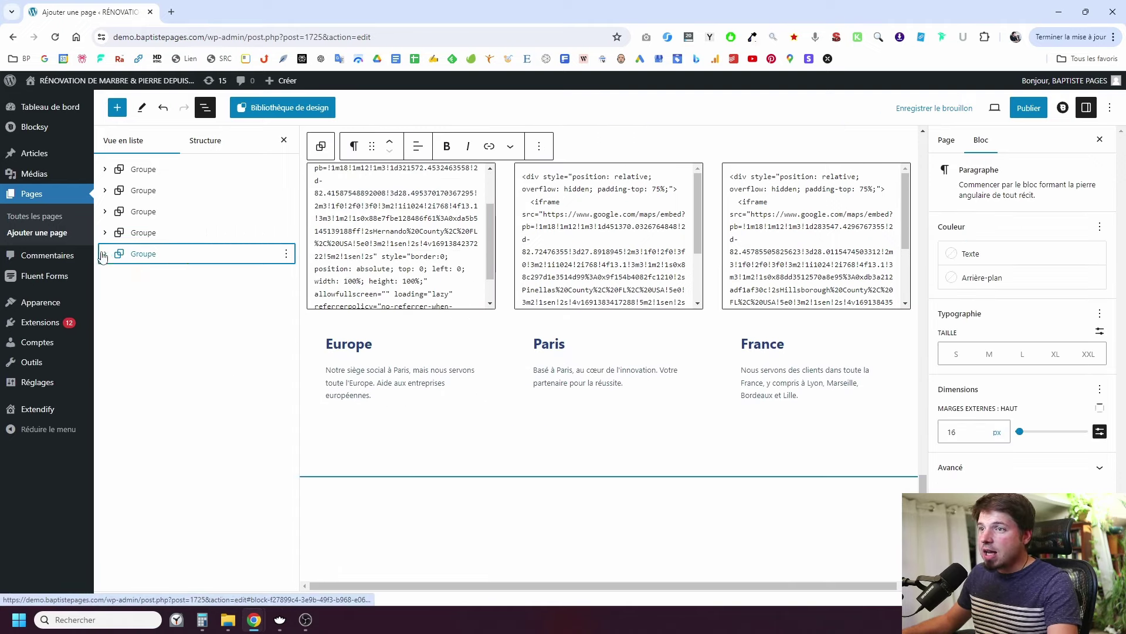
left_click(171, 258)
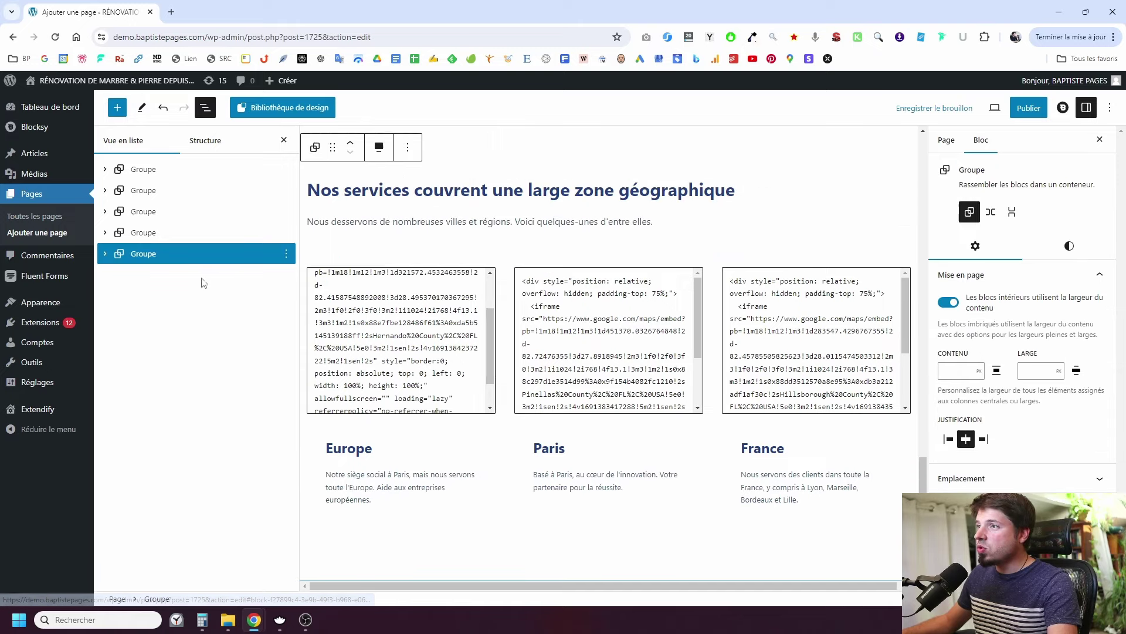
Insert the centred CTA section "Prêt à démarrer avec nous?" with two buttons from the design library at the page's end.
left_click(261, 112)
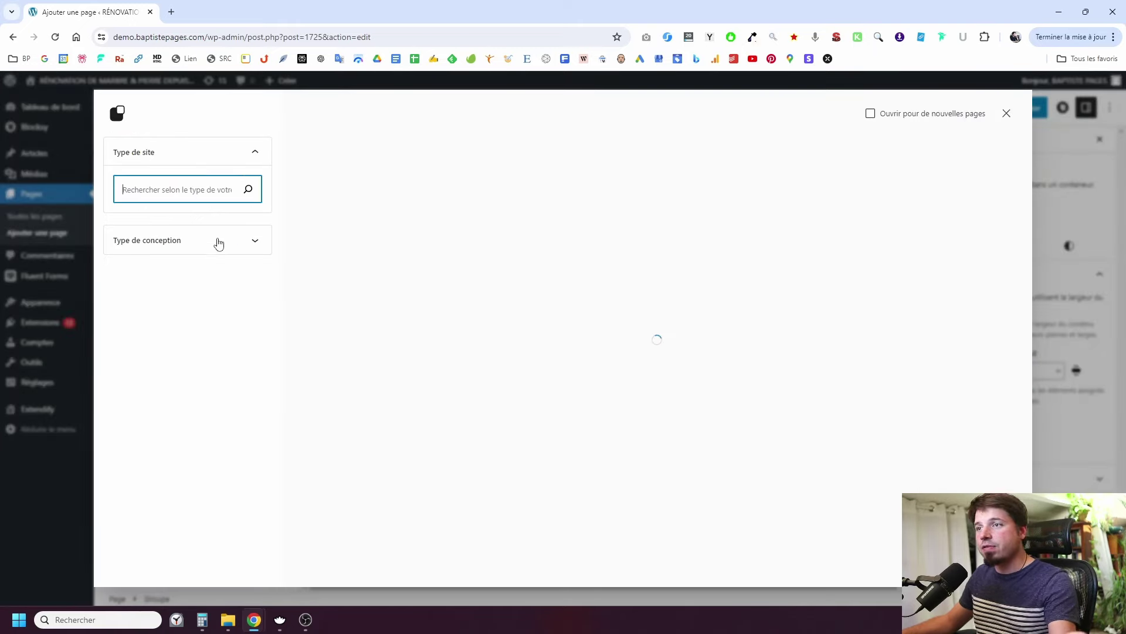
left_click(219, 245)
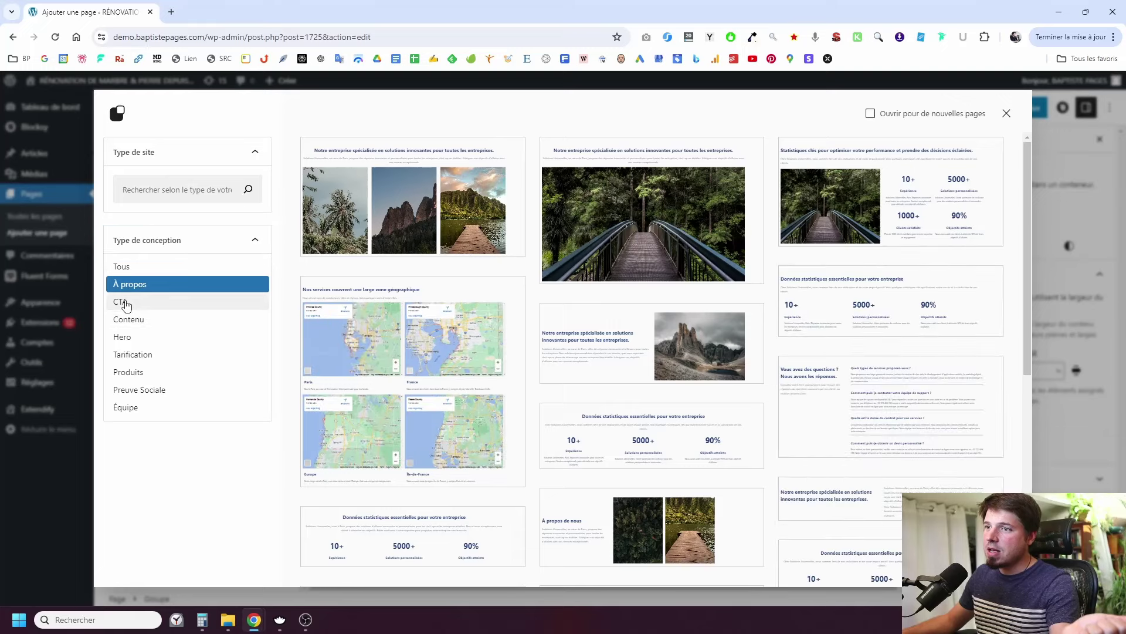
left_click(124, 302)
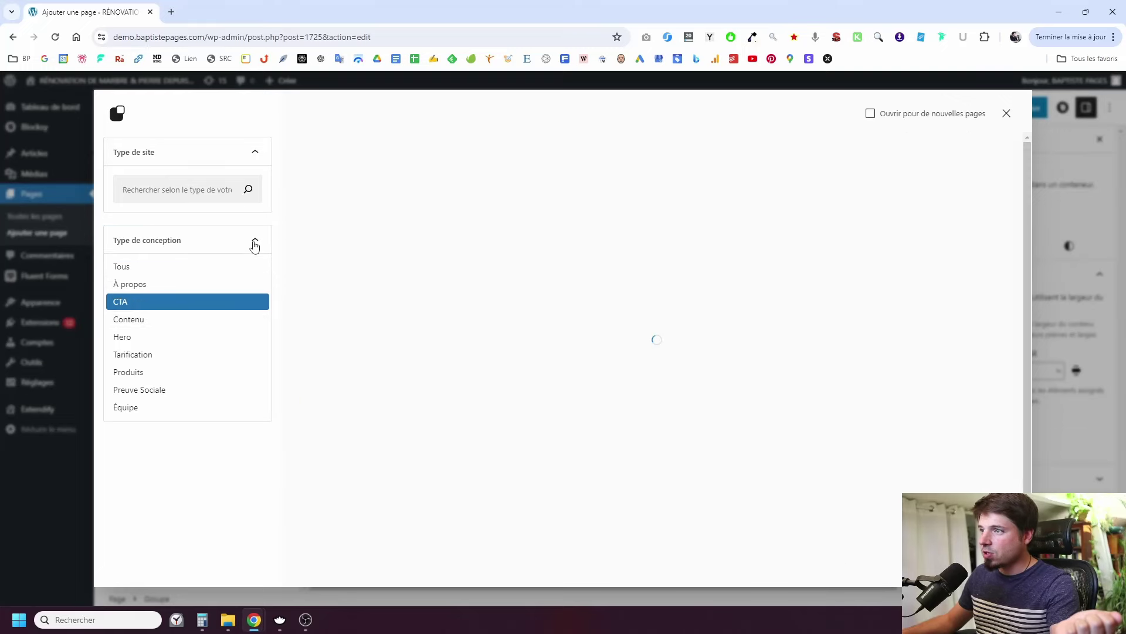
left_click(255, 245)
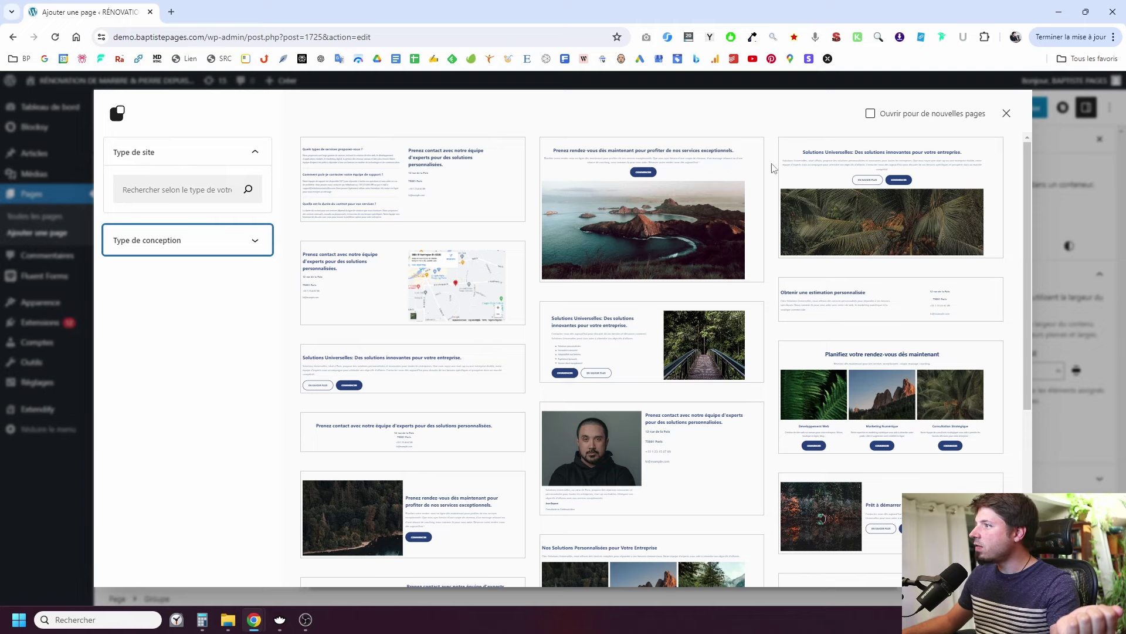
scroll(584, 320, "down", 1)
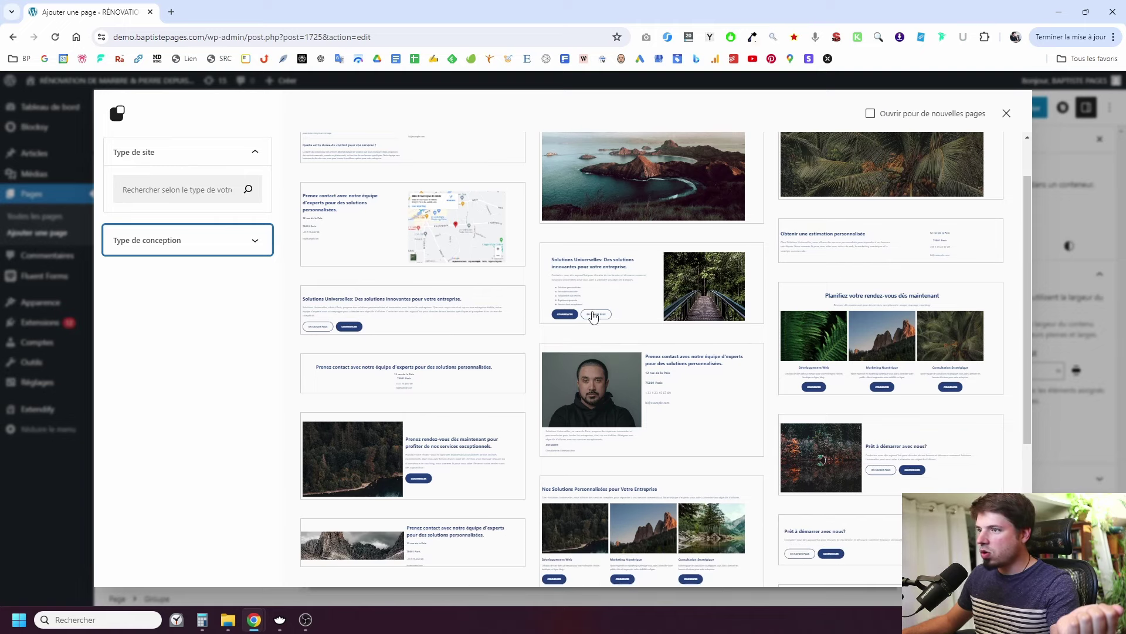
scroll(467, 302, "down", 4)
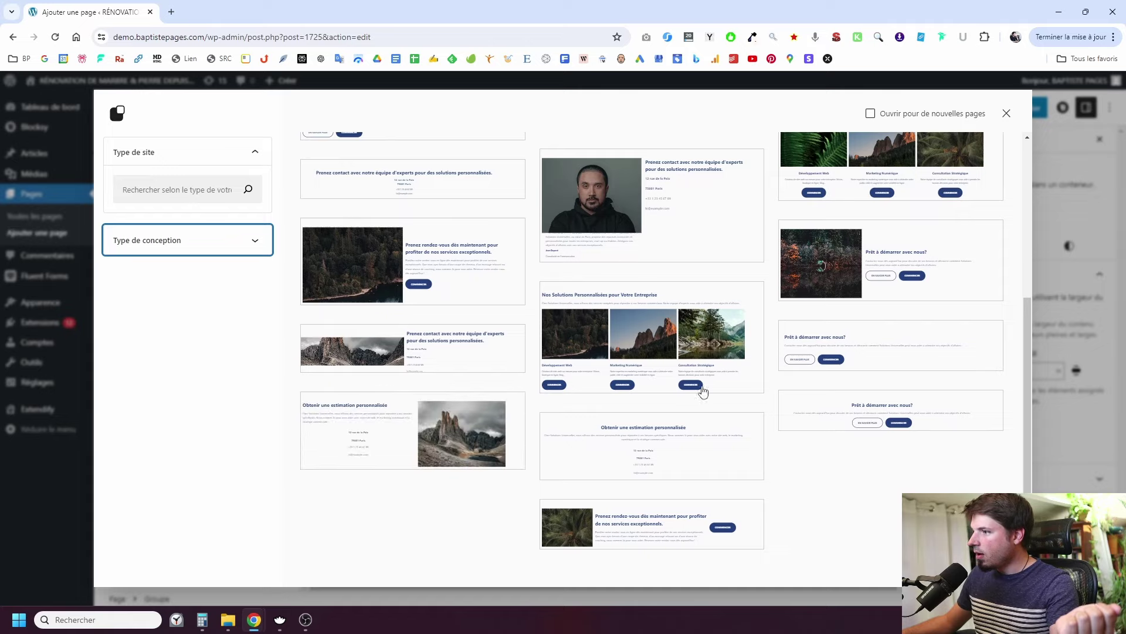
left_click(818, 405)
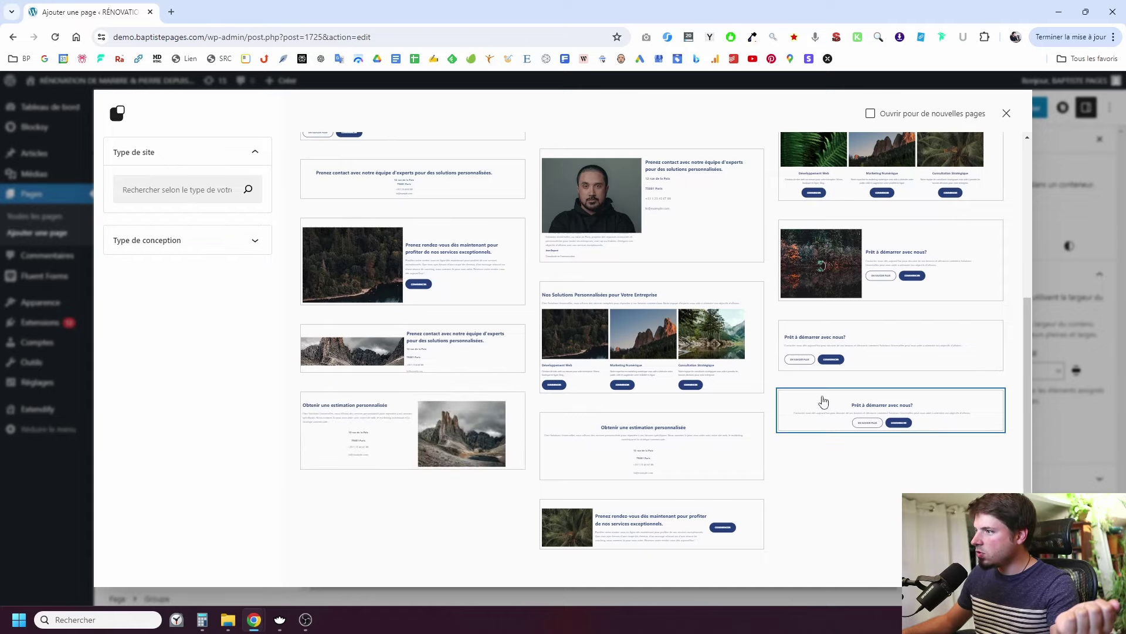
Review the assembled sections from the call to action up to the hero, and save the page as a draft.
scroll(472, 375, "up", 6)
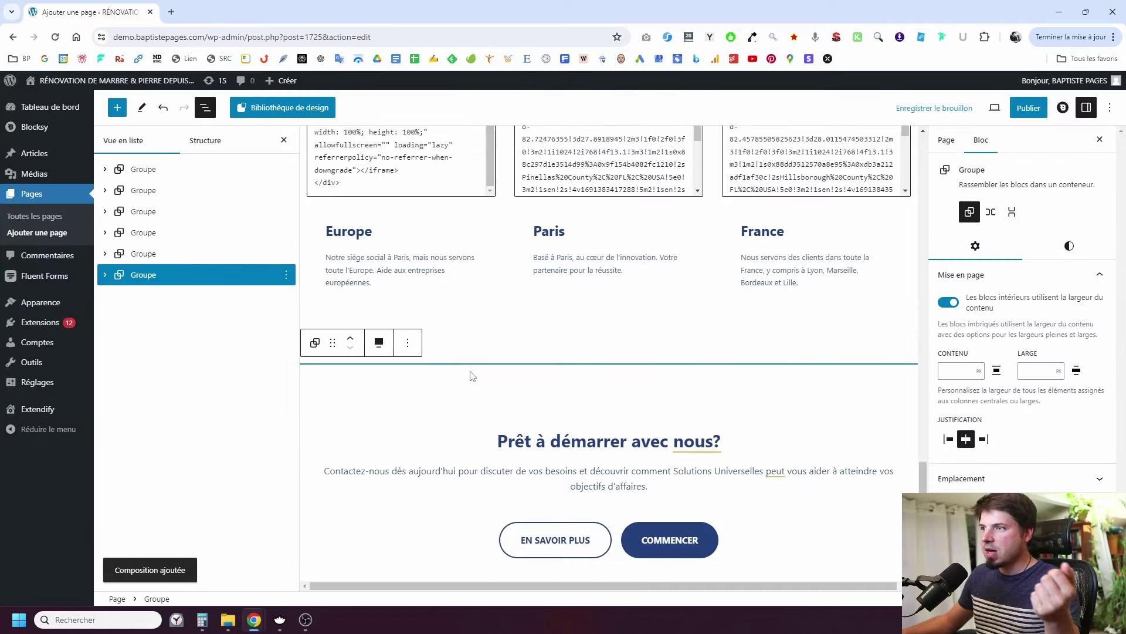
scroll(470, 378, "up", 6)
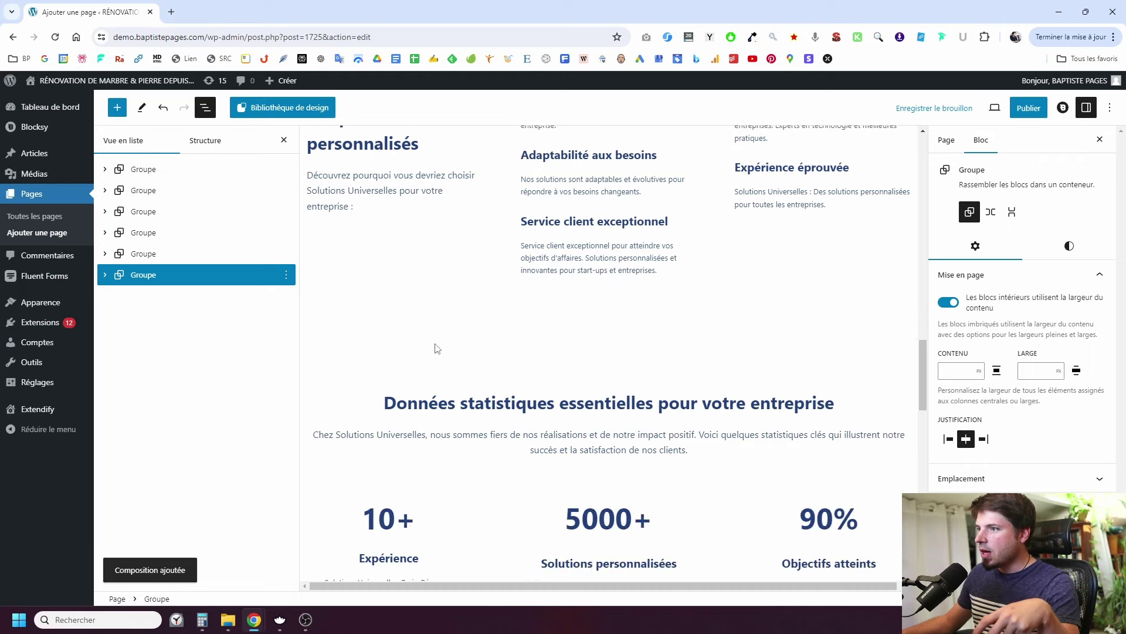
scroll(413, 344, "up", 8)
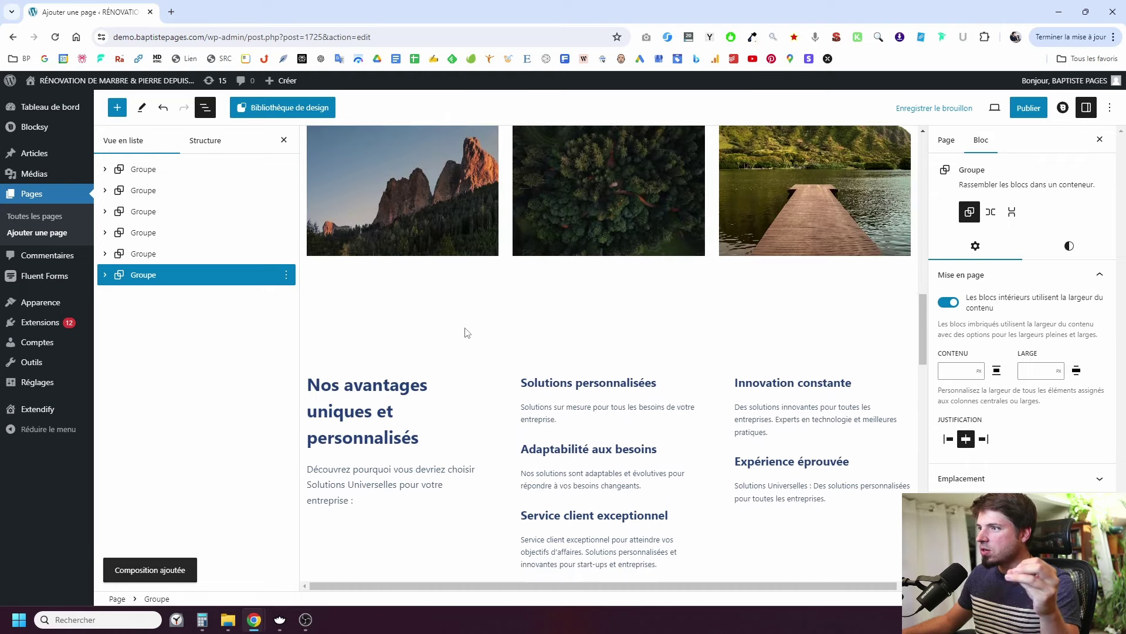
scroll(389, 382, "up", 10)
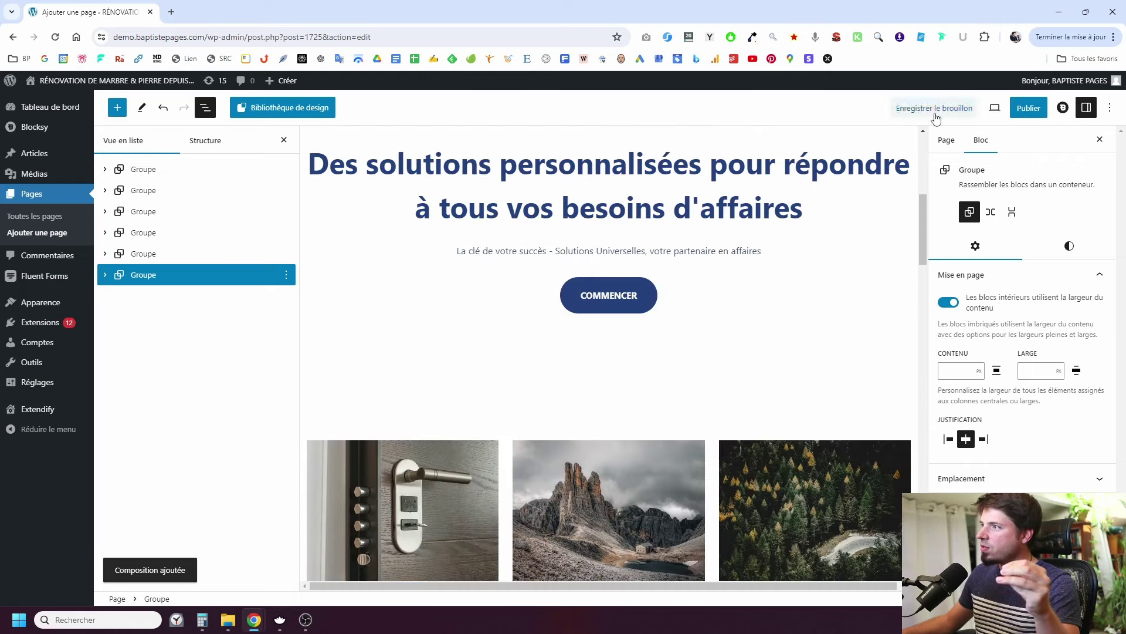
left_click(932, 111)
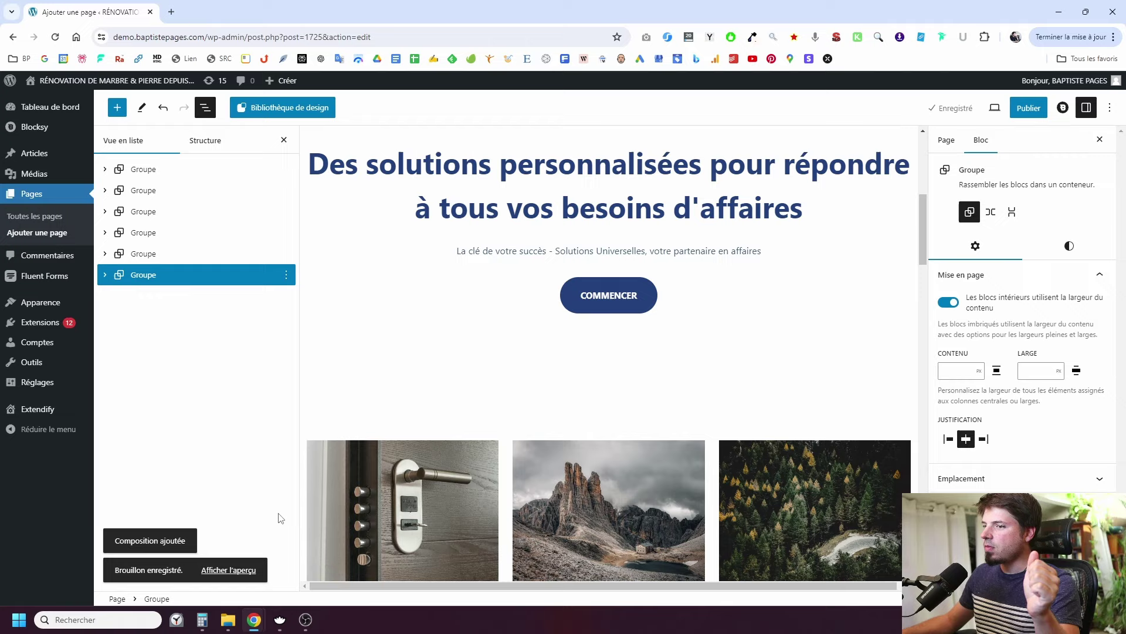
Open the saved draft's preview in a new browser tab and review the page from the hero down to the footer.
right_click(229, 569)
left_click(342, 400)
left_click(212, 13)
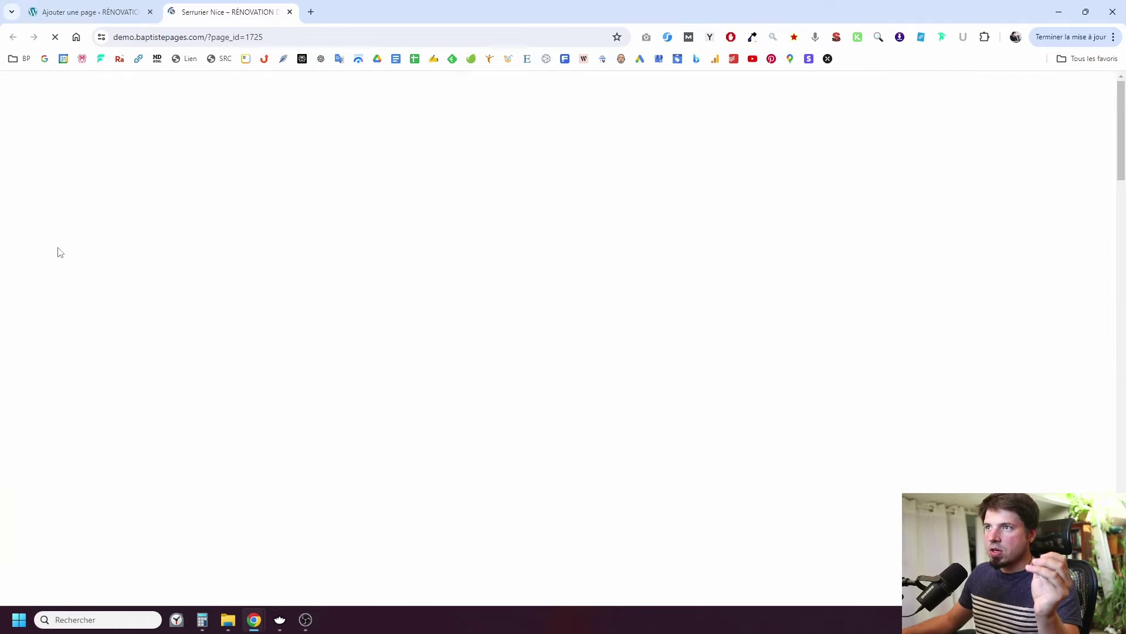
scroll(126, 374, "down", 5)
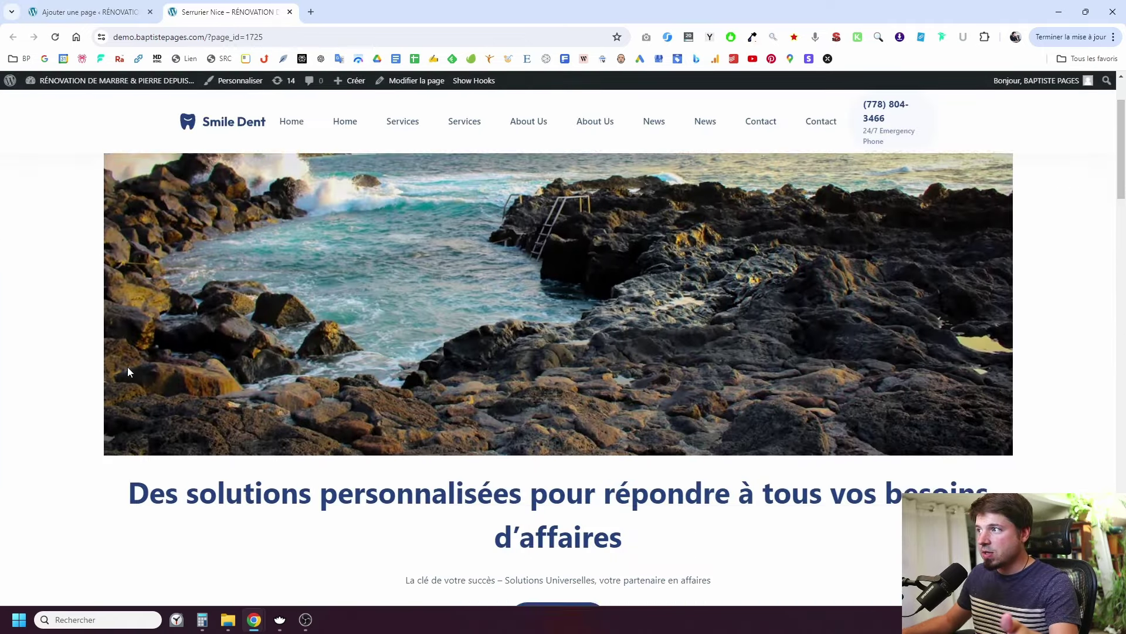
scroll(128, 371, "up", 4)
scroll(128, 375, "down", 15)
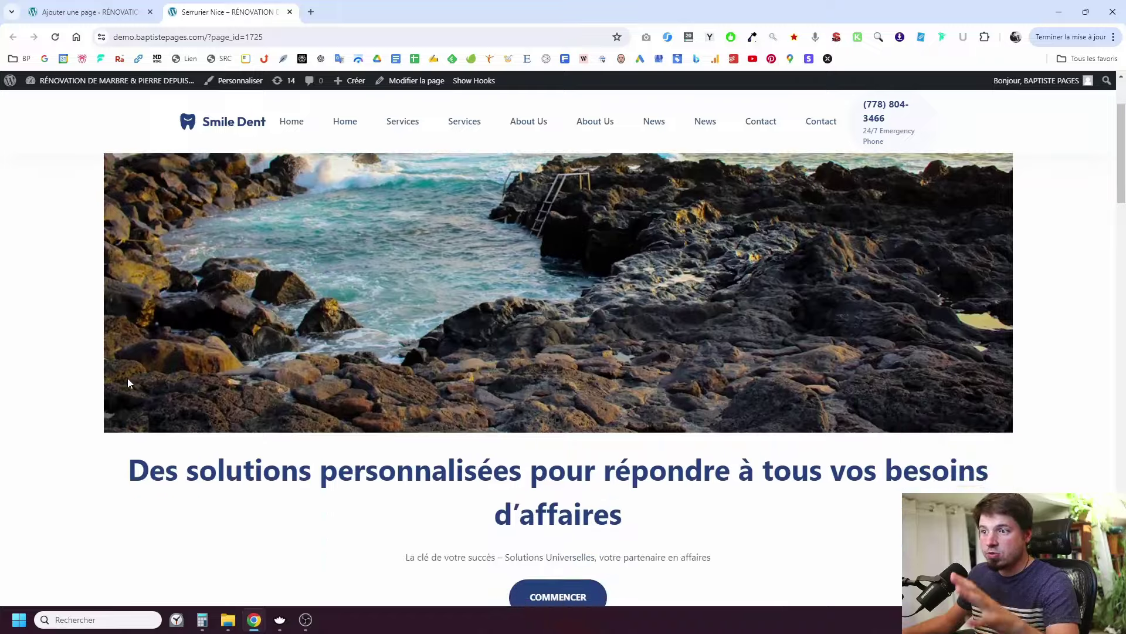
scroll(128, 380, "down", 6)
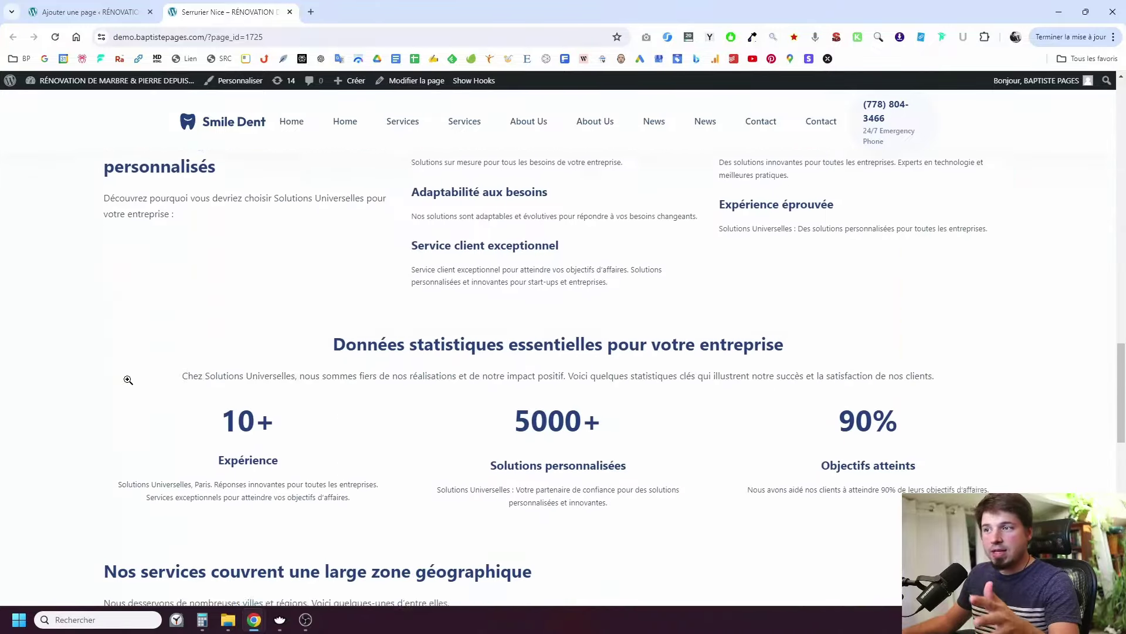
scroll(128, 380, "up", 2)
scroll(127, 380, "down", 5)
scroll(128, 380, "down", 8)
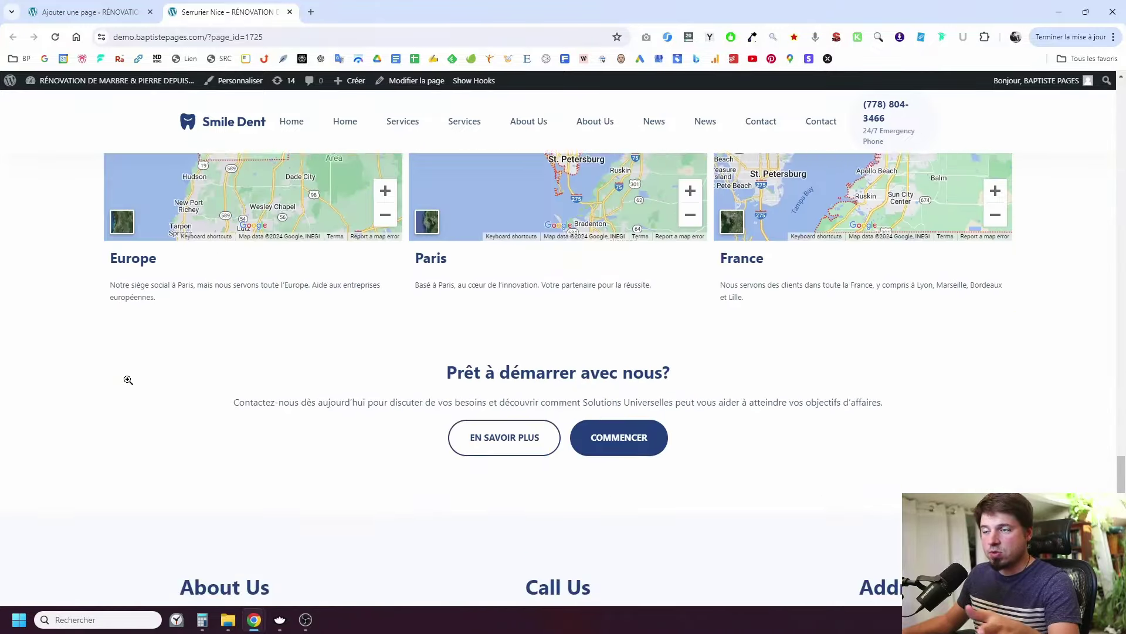
scroll(128, 381, "up", 1)
scroll(130, 393, "down", 1)
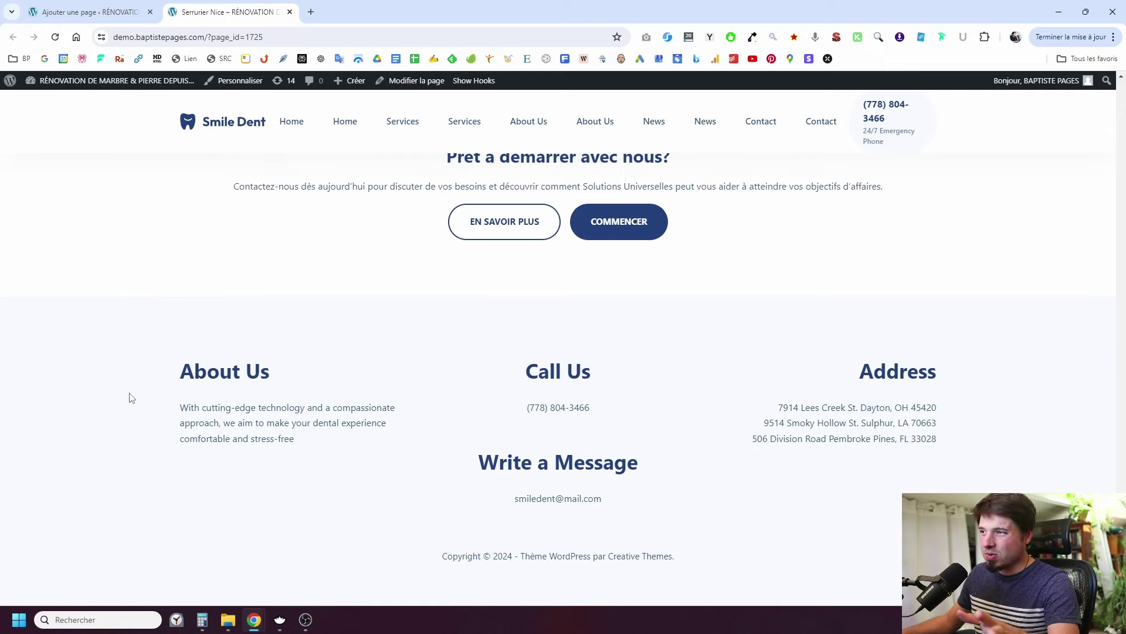
scroll(133, 402, "up", 7)
scroll(136, 417, "down", 7)
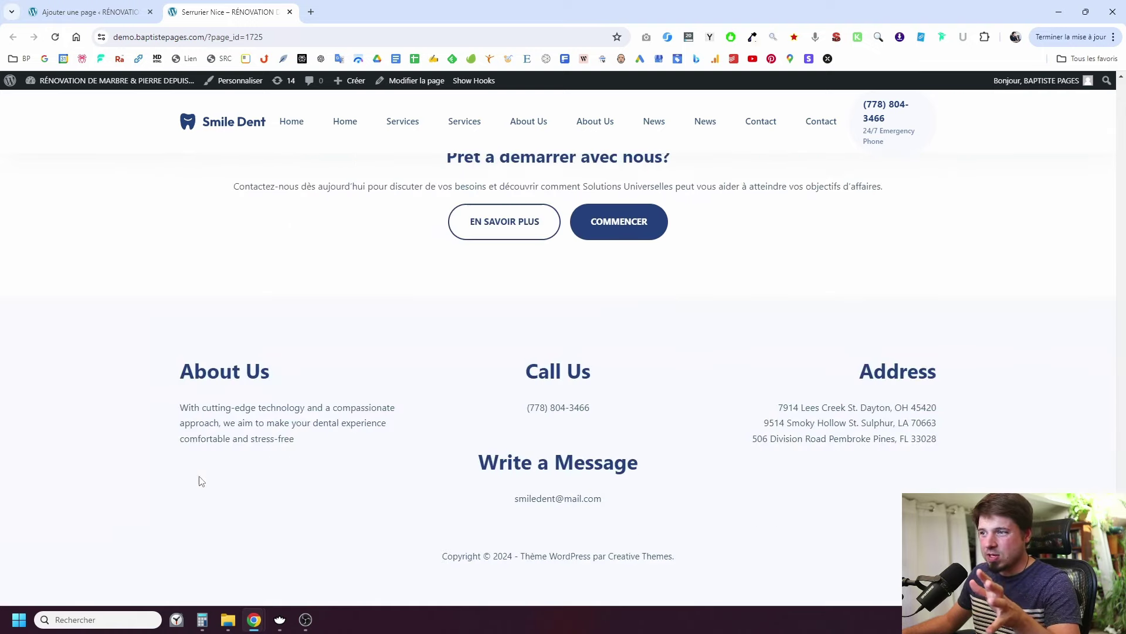
left_click_drag(152, 342, 830, 545)
left_click(885, 558)
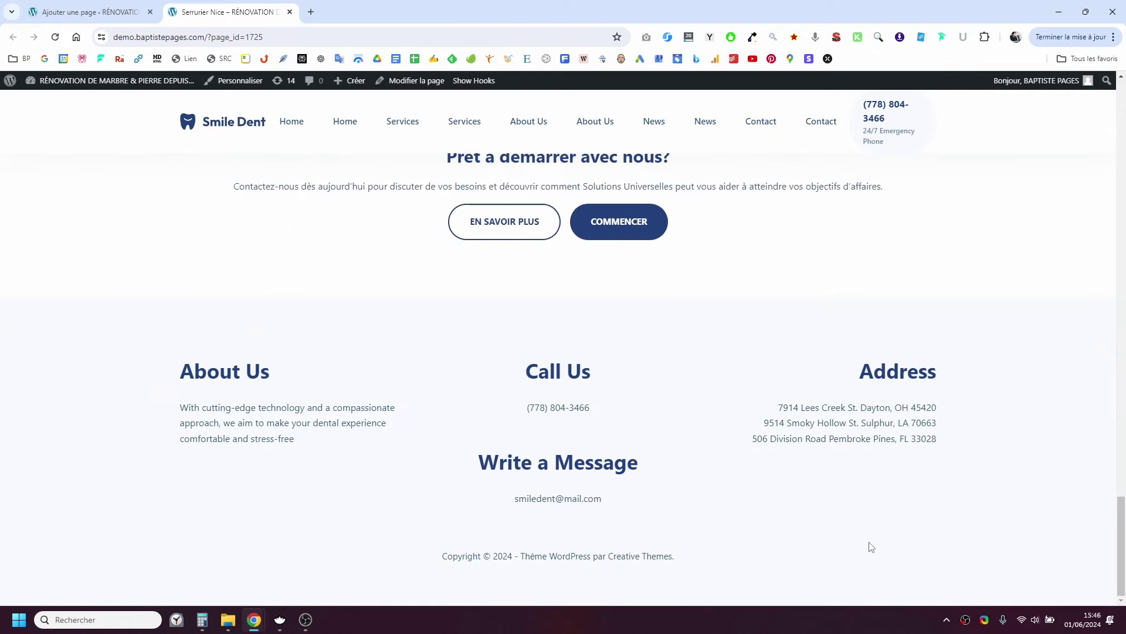
Recheck the previewed page from the hero image through the image gallery to the service-area maps.
scroll(871, 540, "up", 18)
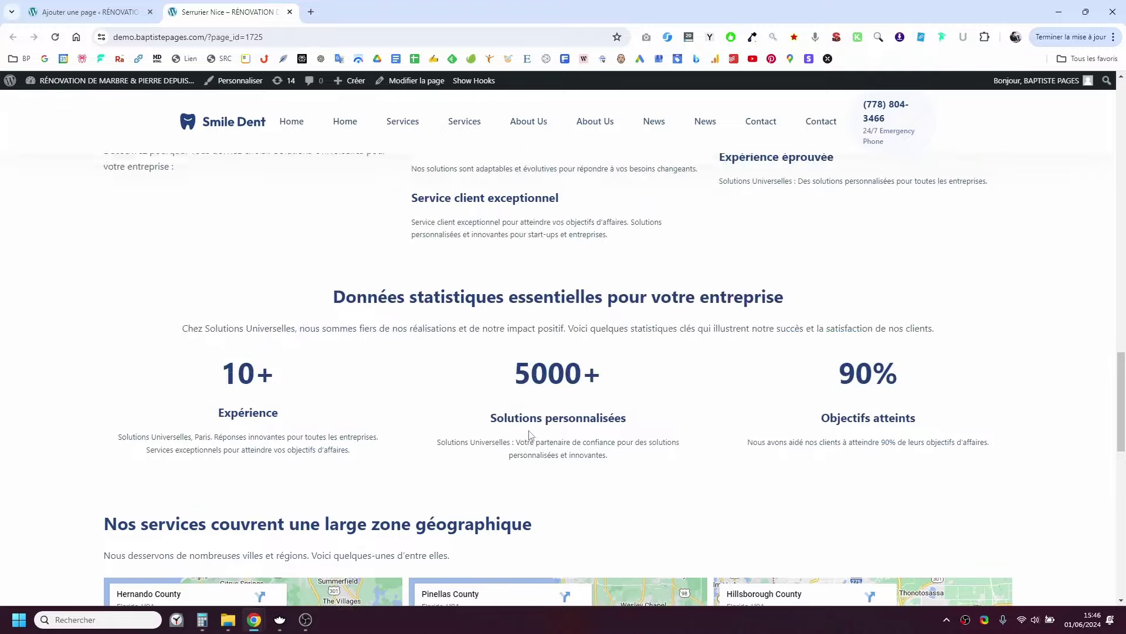
scroll(448, 432, "up", 20)
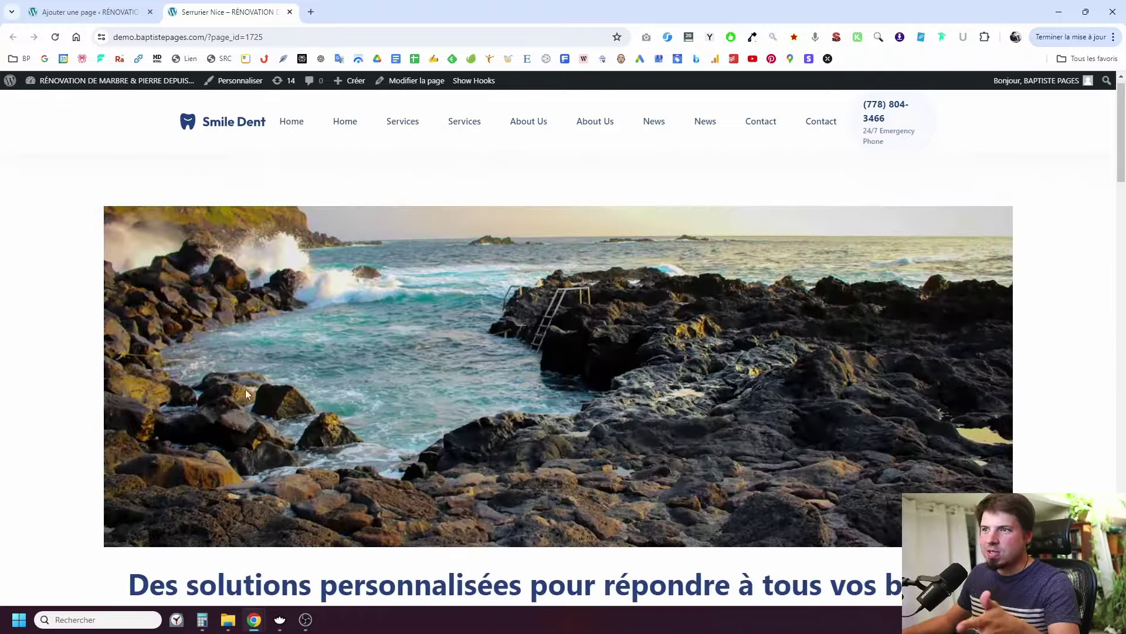
scroll(245, 389, "down", 5)
scroll(326, 402, "up", 1)
scroll(304, 384, "down", 15)
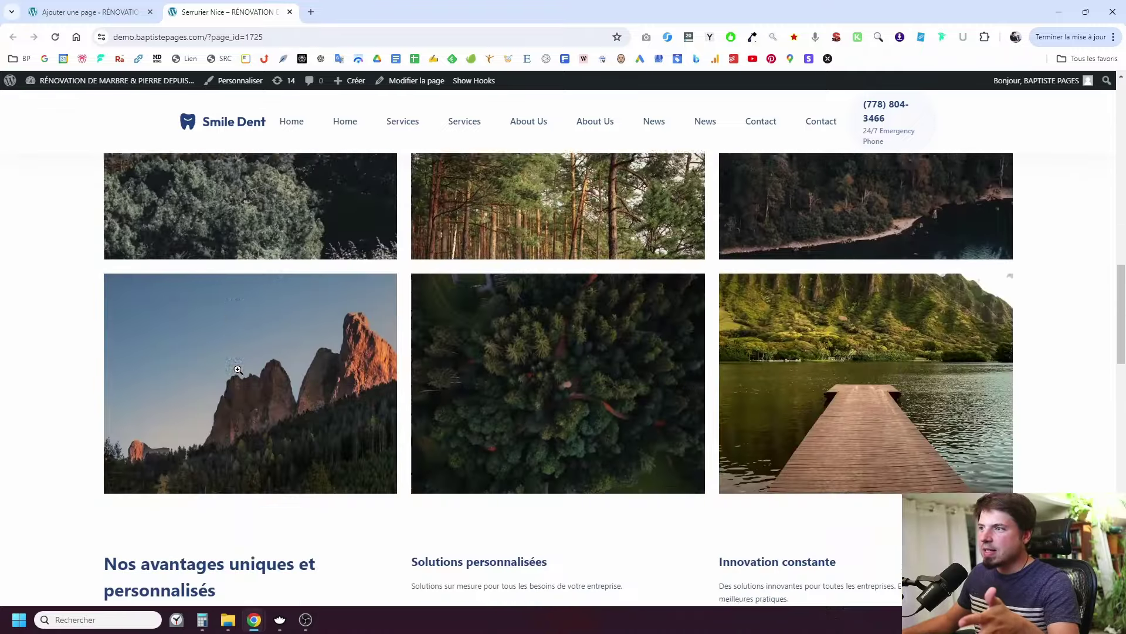
scroll(211, 312, "down", 3)
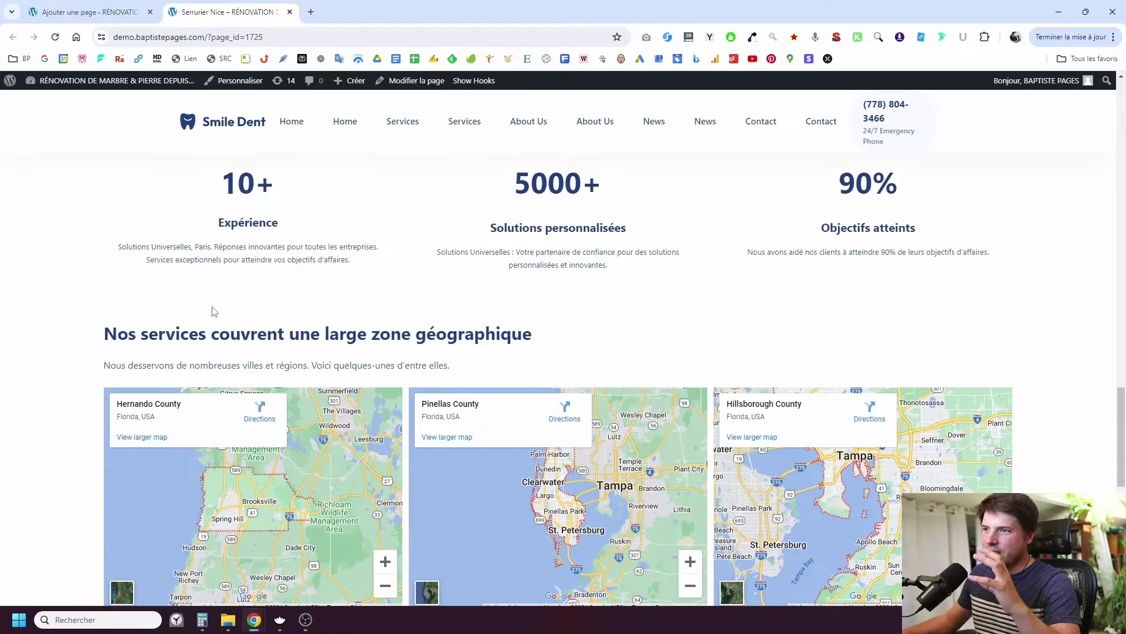
Examine how the advantages, statistics and service-area sections follow one another in the preview, focusing on the "Données statistiques essentielles pour votre entreprise" block.
scroll(205, 292, "up", 5)
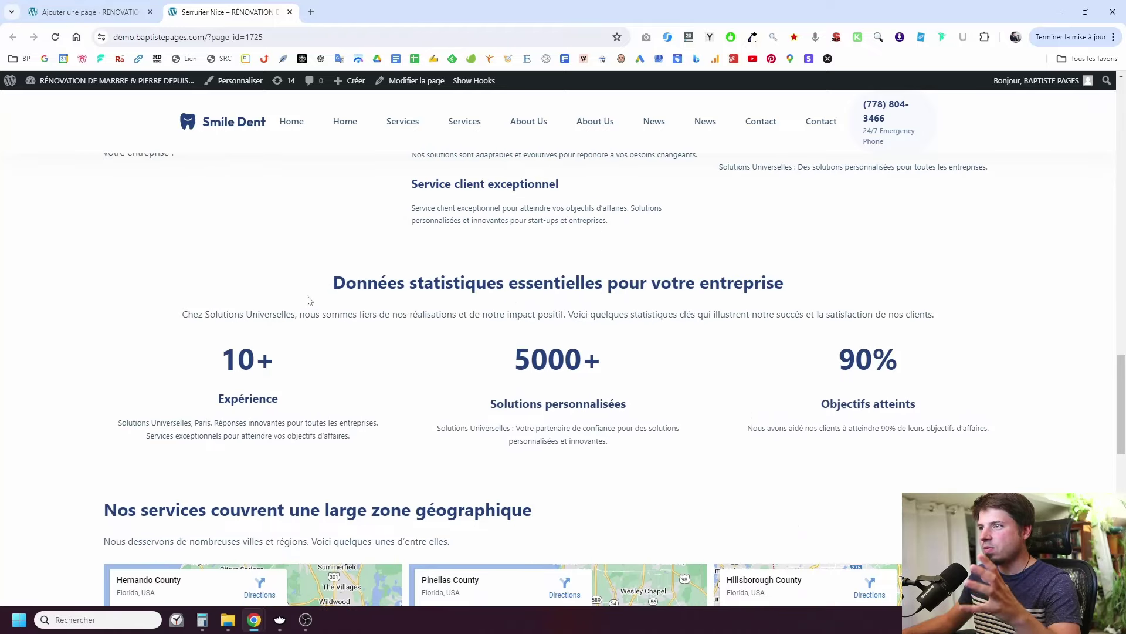
scroll(295, 397, "up", 2)
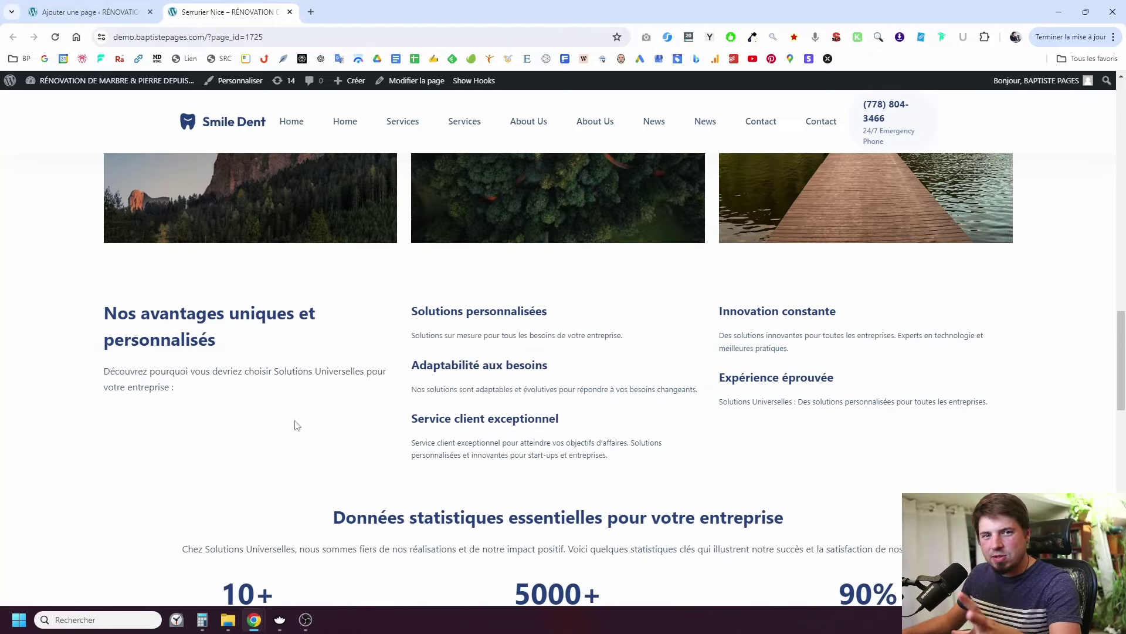
scroll(282, 410, "down", 2)
scroll(290, 416, "up", 4)
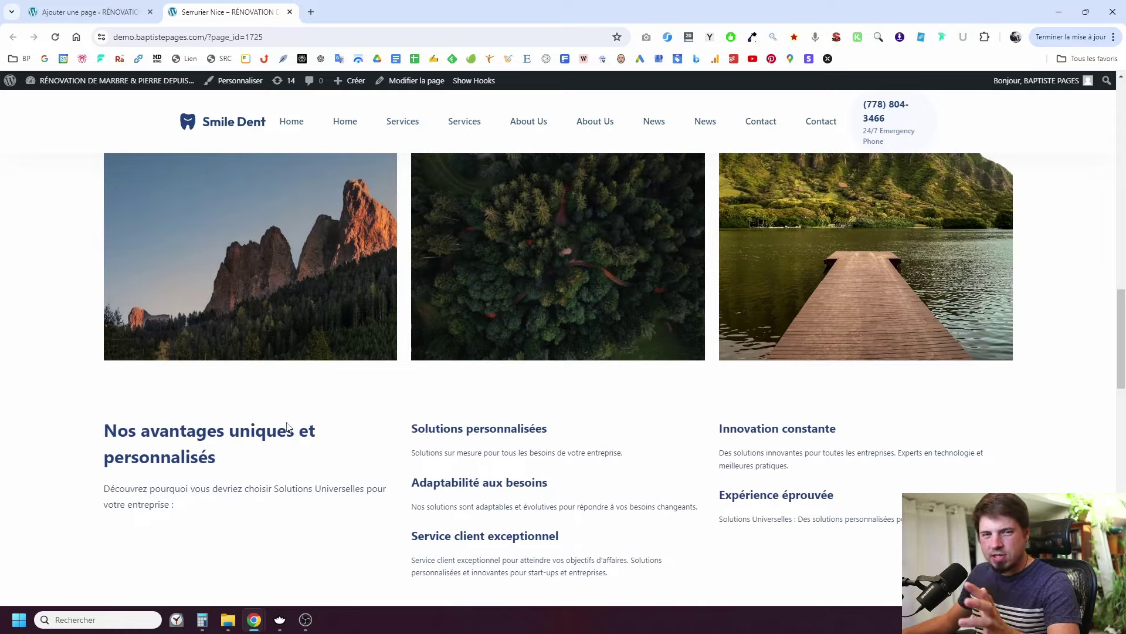
scroll(288, 423, "down", 2)
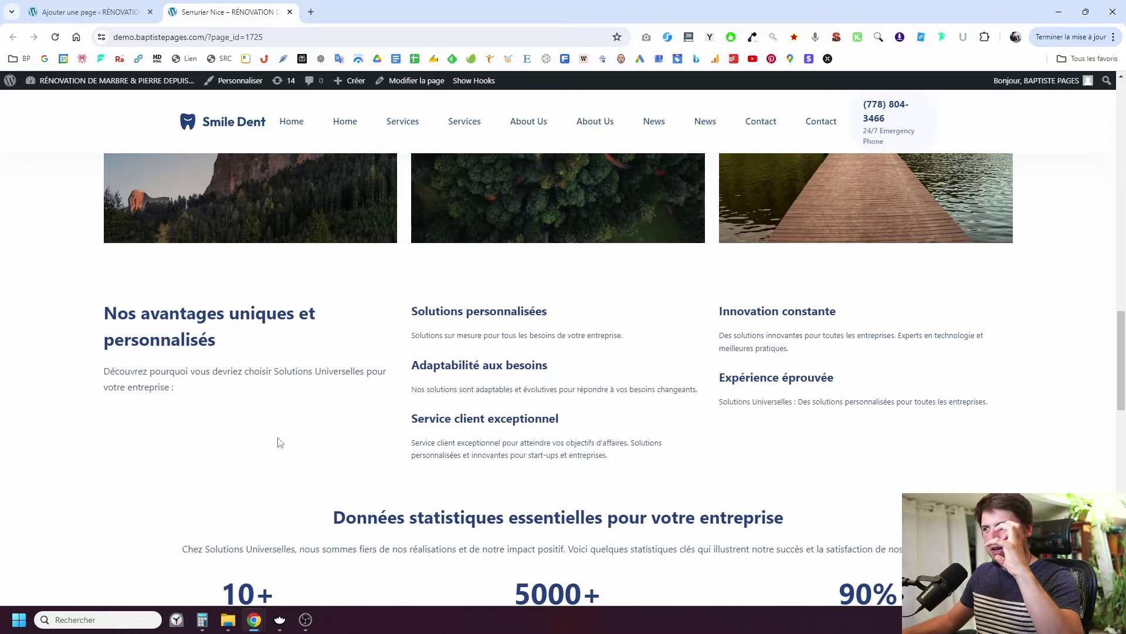
scroll(338, 466, "down", 2)
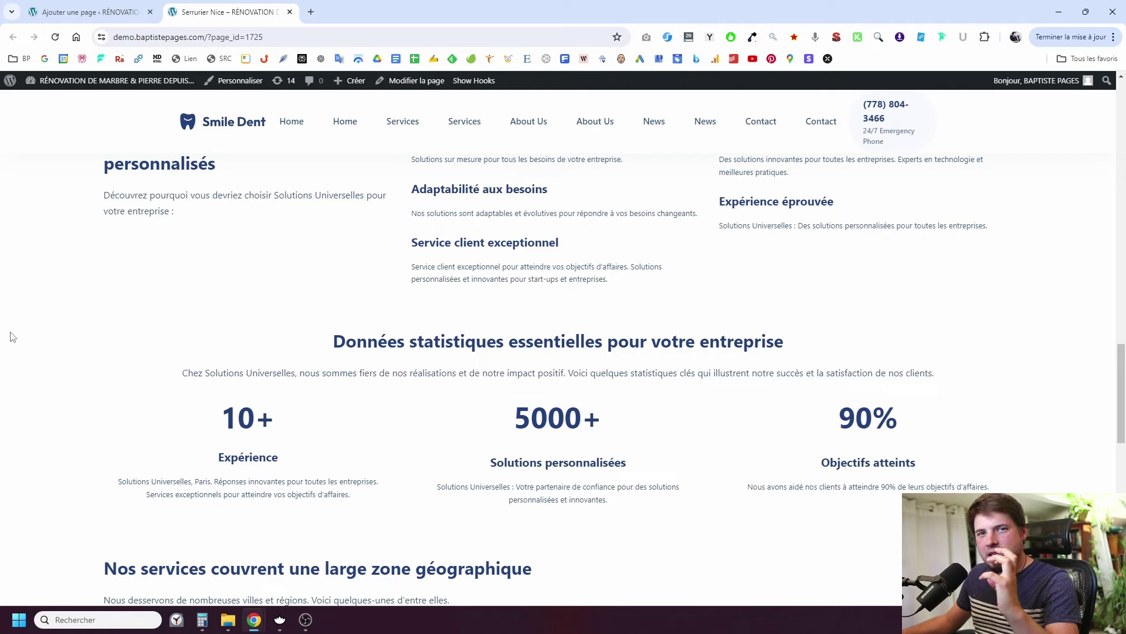
scroll(59, 335, "down", 1)
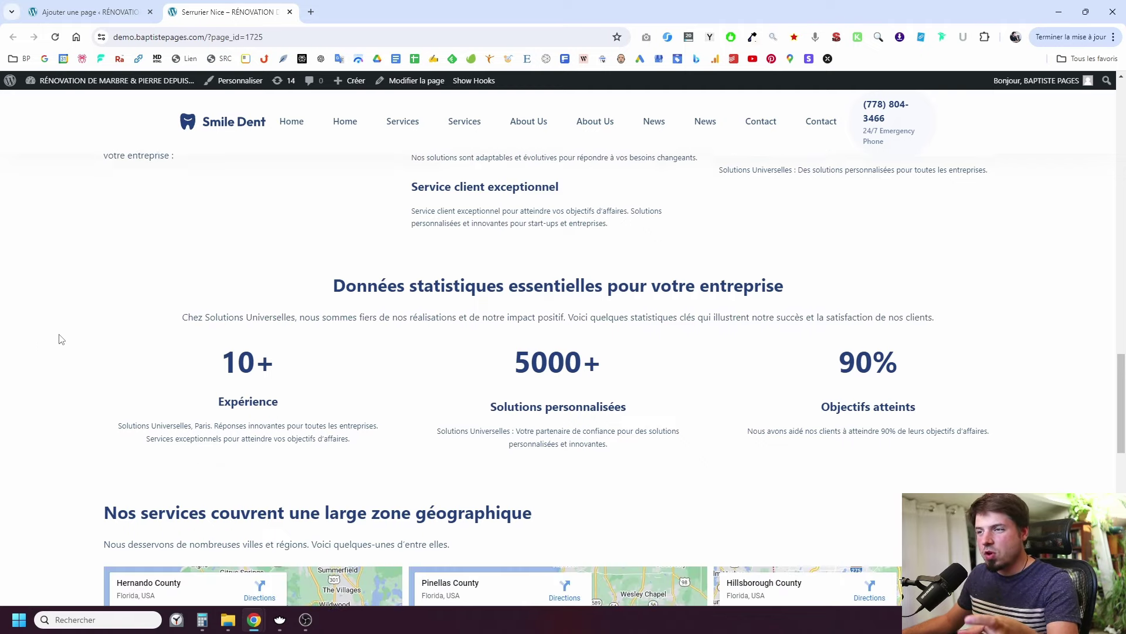
scroll(147, 374, "up", 2)
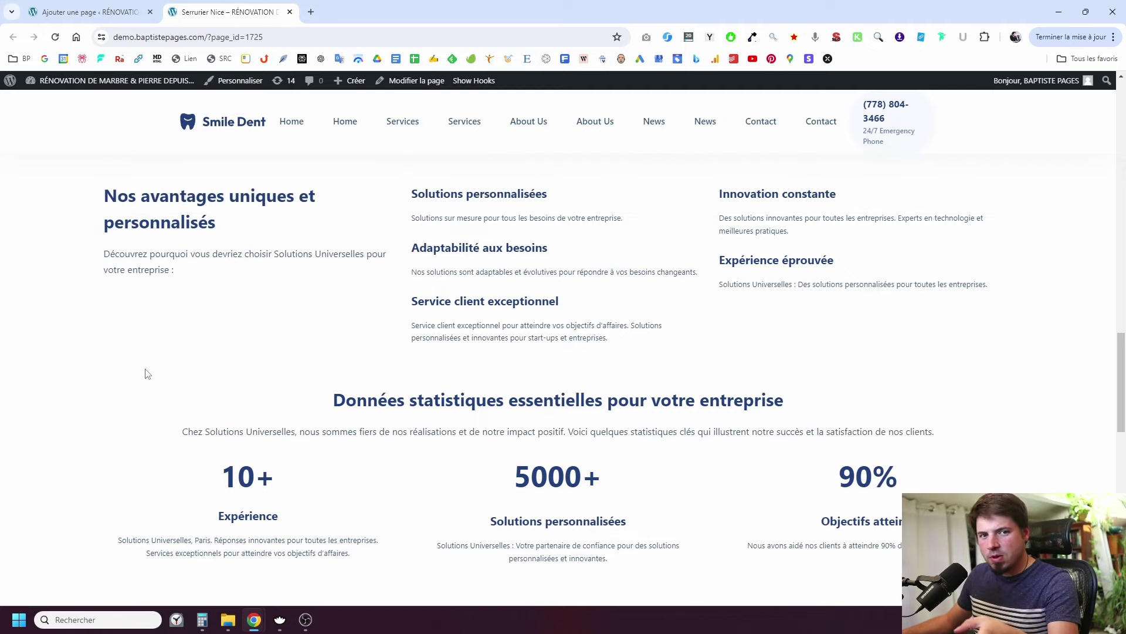
scroll(148, 377, "down", 12)
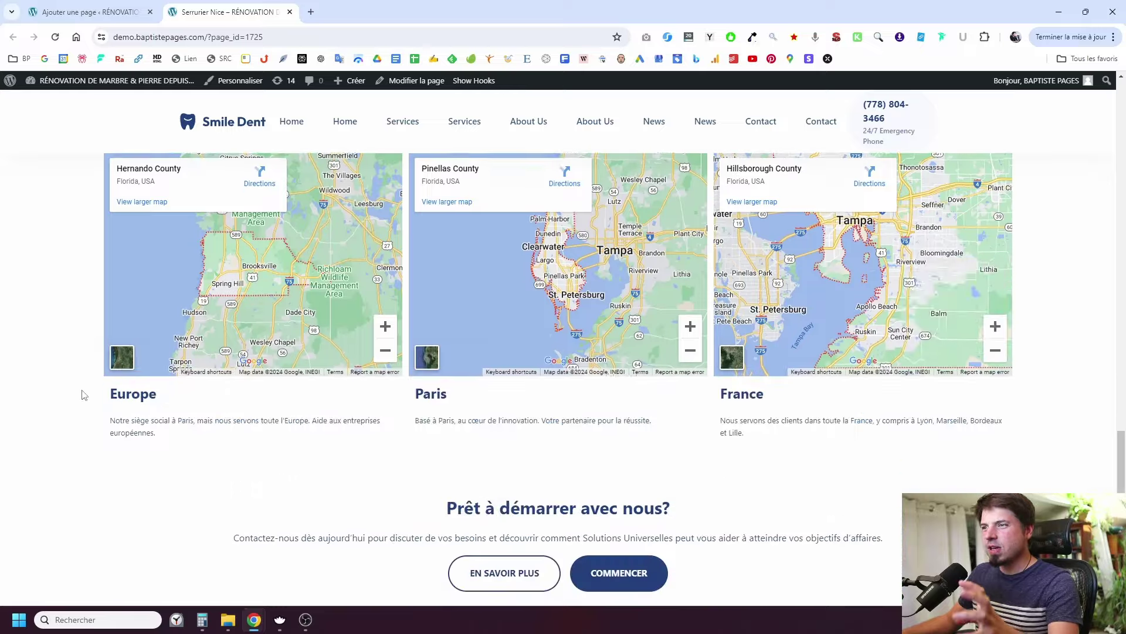
scroll(163, 383, "up", 13)
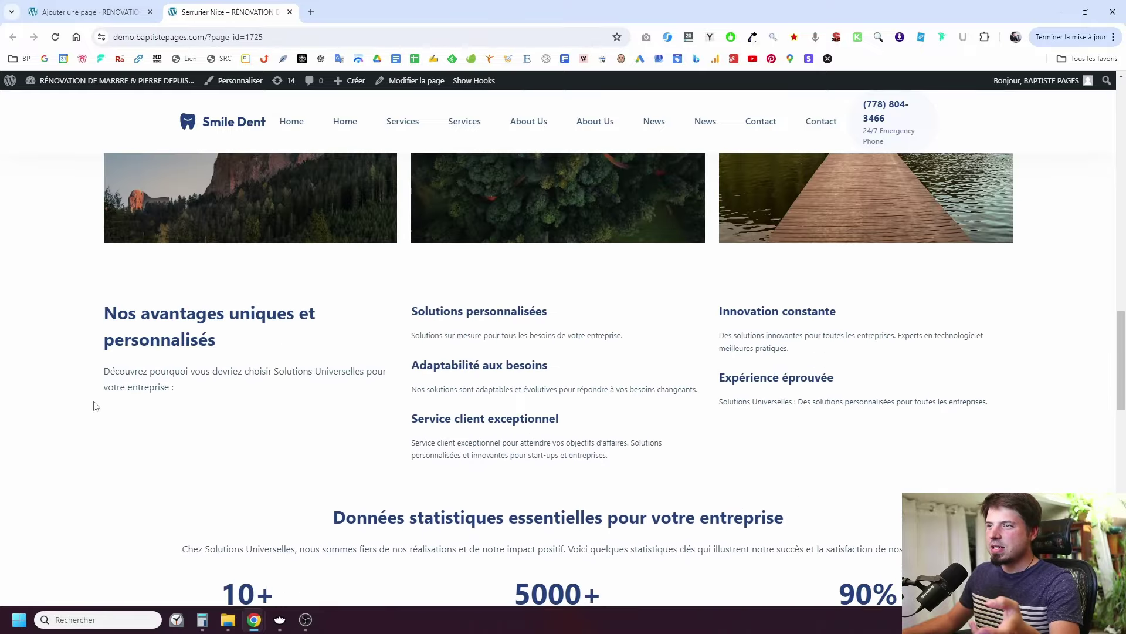
scroll(99, 399, "down", 2)
scroll(108, 395, "up", 8)
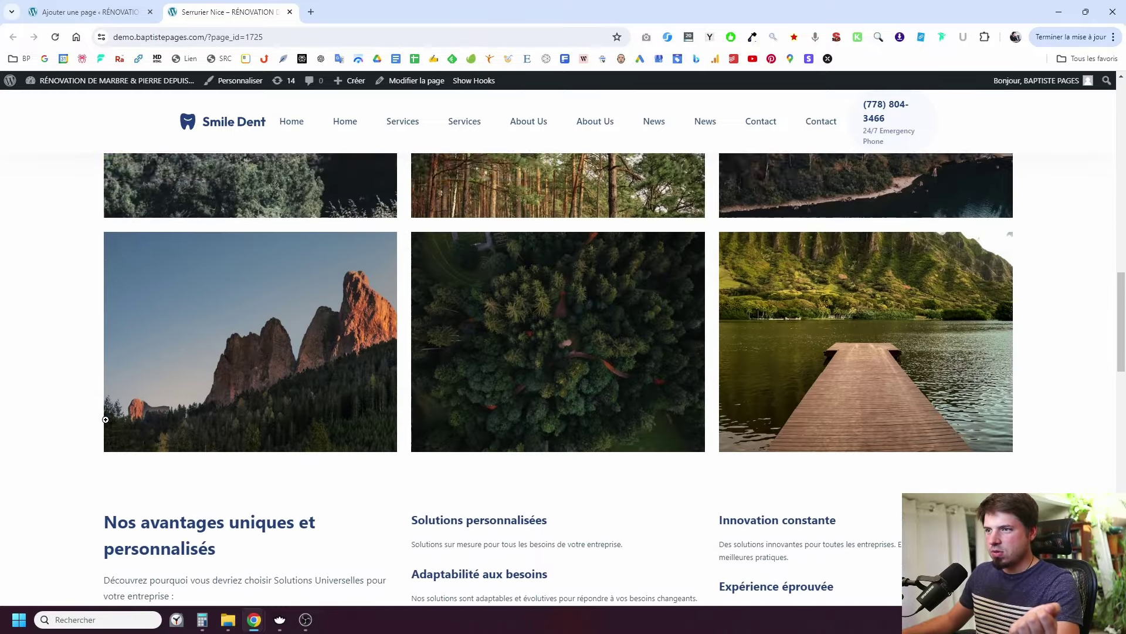
scroll(127, 397, "down", 9)
scroll(332, 393, "up", 1)
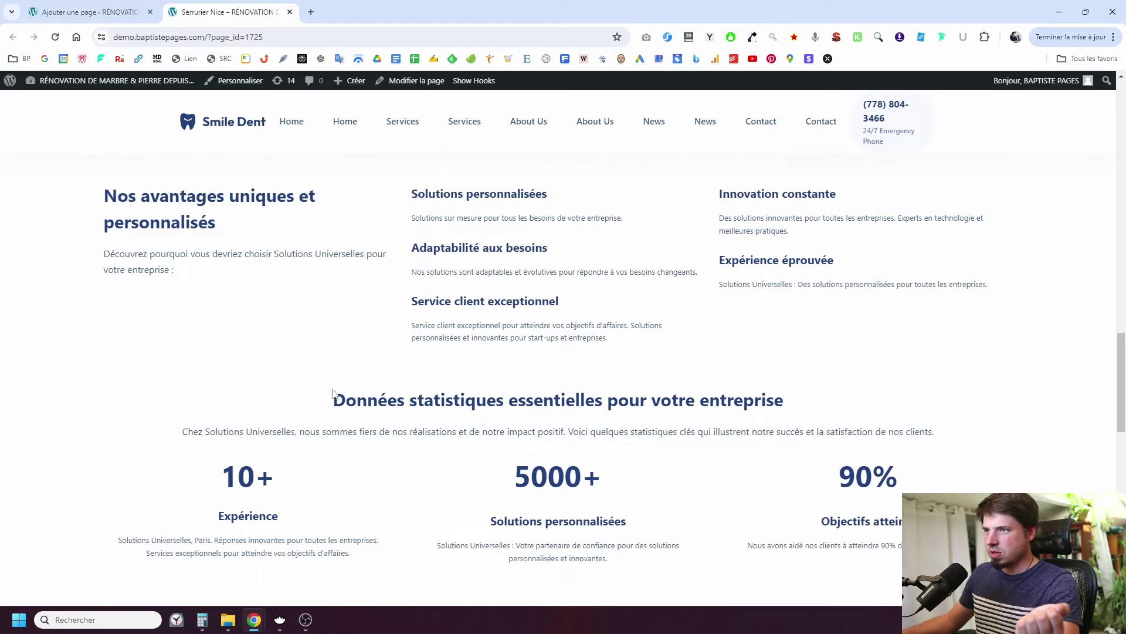
left_click_drag(391, 410, 789, 575)
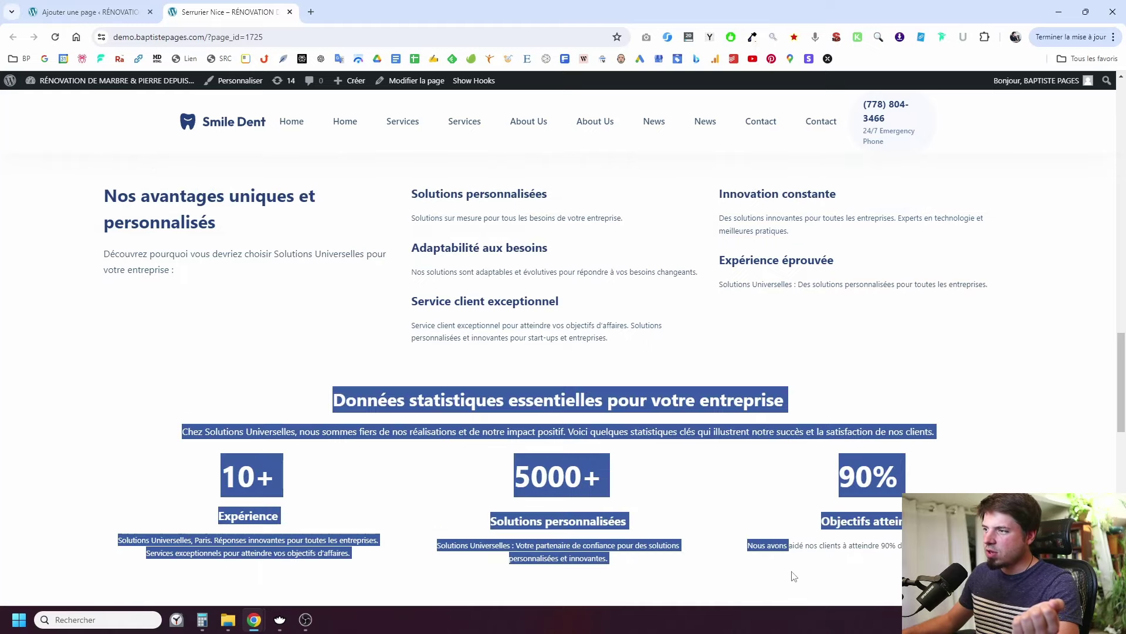
left_click(731, 505)
Return to the page editor and set the statistics group's background to the light grey theme palette colour 6.
left_click(98, 17)
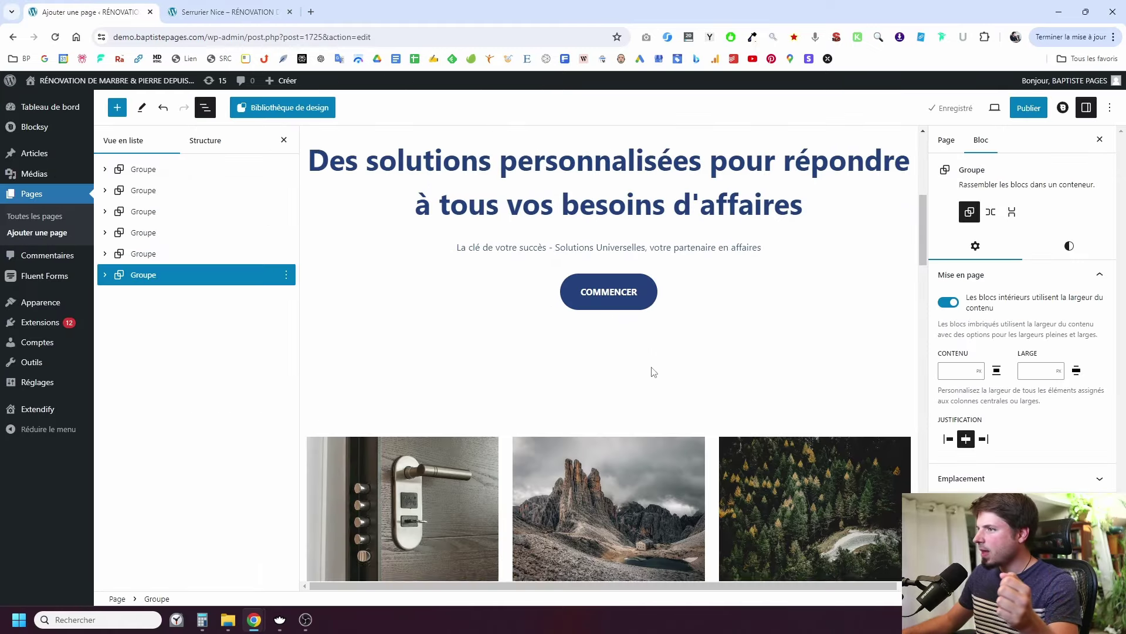
scroll(652, 372, "down", 12)
left_click(374, 273)
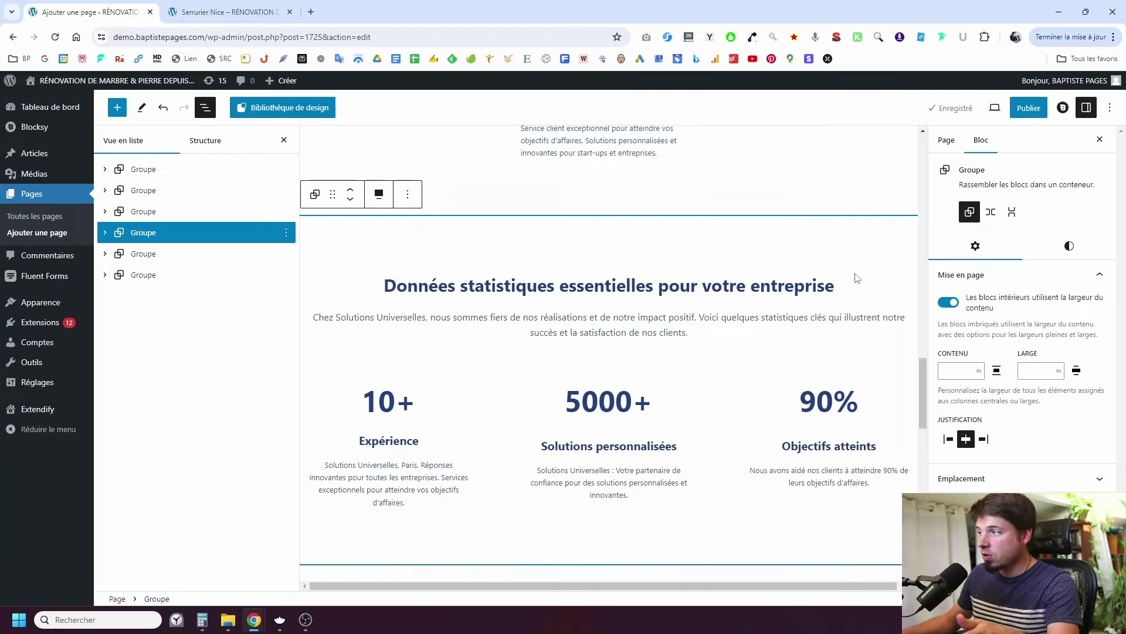
left_click(1069, 247)
left_click(979, 327)
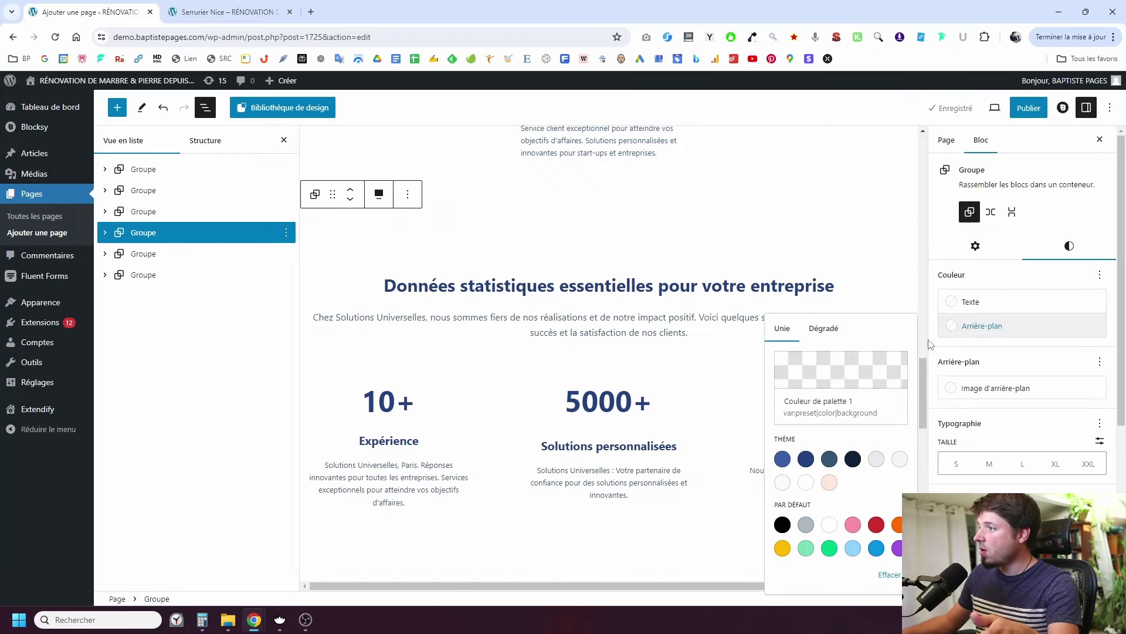
left_click(899, 459)
left_click(514, 268)
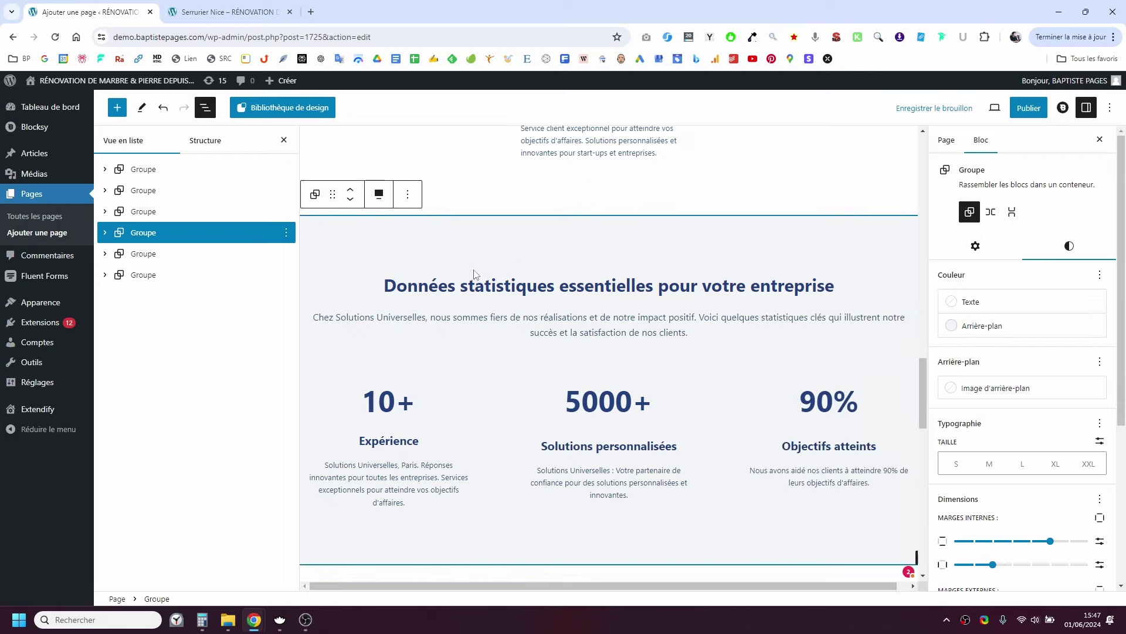
Try theme palette colours 4, 1, 5 and 6 as the "Prêt à démarrer avec nous?" group's background, and apply colour 3 (#355575).
scroll(476, 259, "down", 12)
scroll(468, 262, "down", 4)
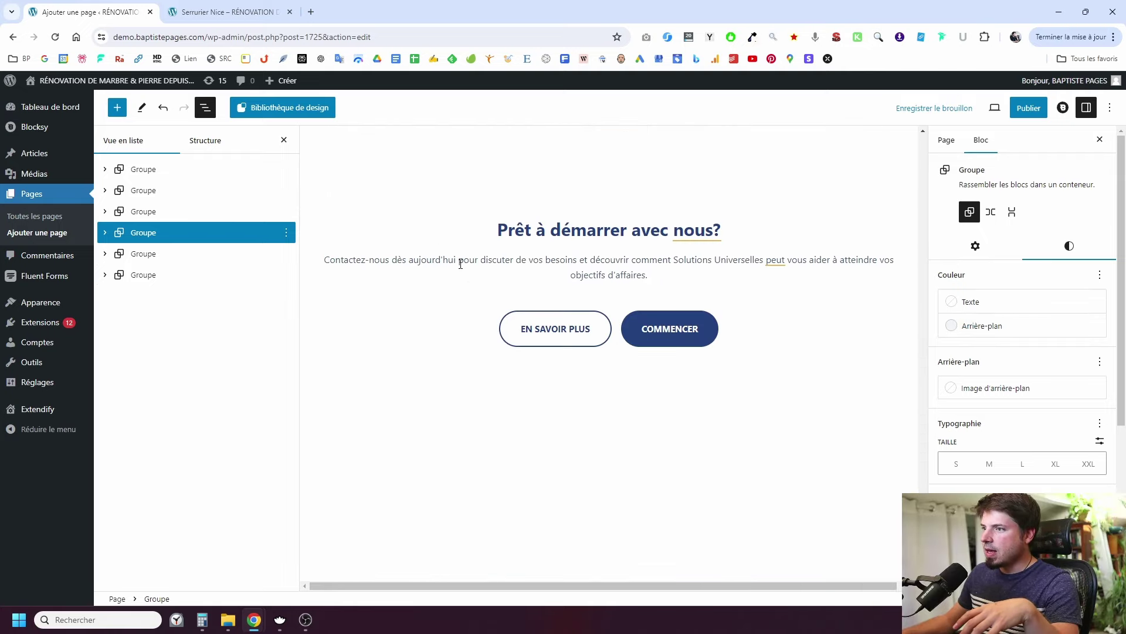
left_click(398, 213)
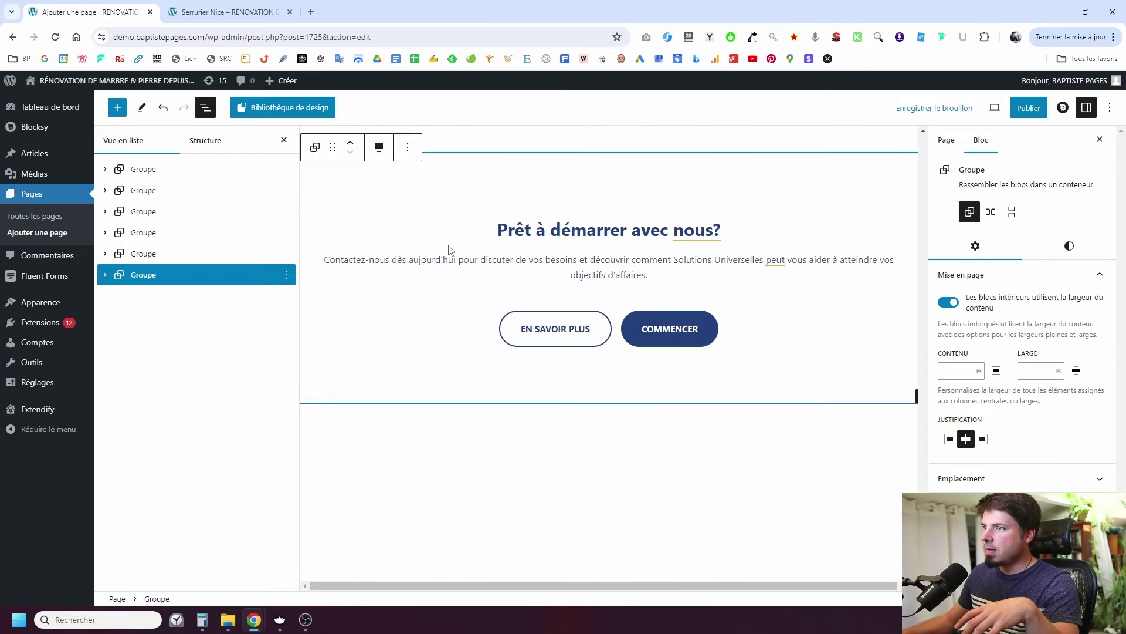
left_click(1061, 259)
left_click(978, 336)
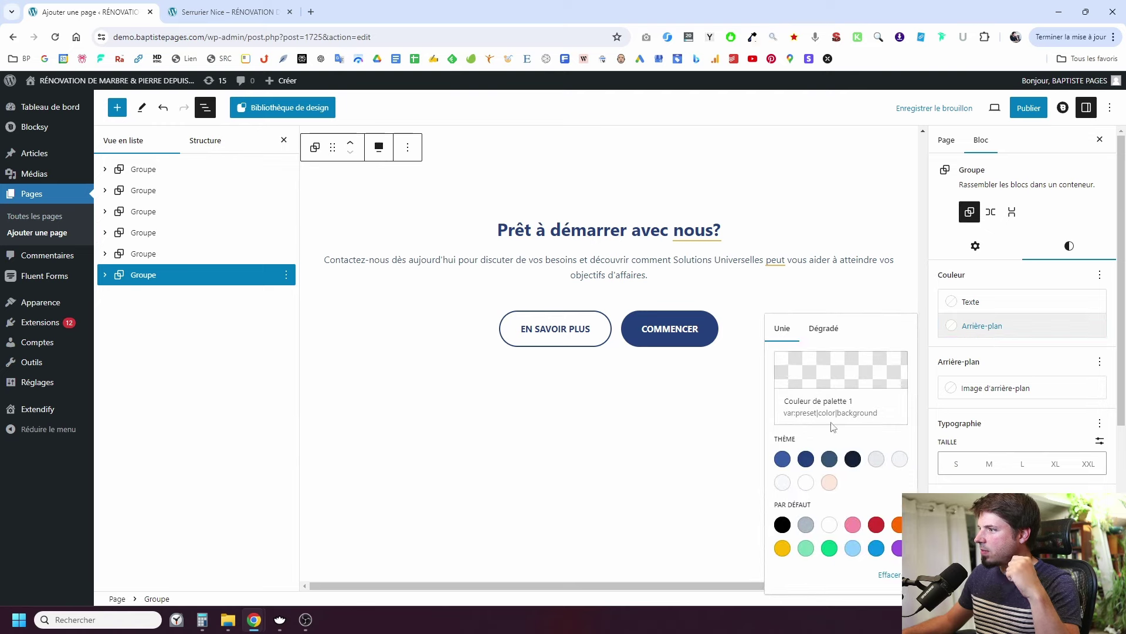
left_click(833, 461)
left_click(853, 459)
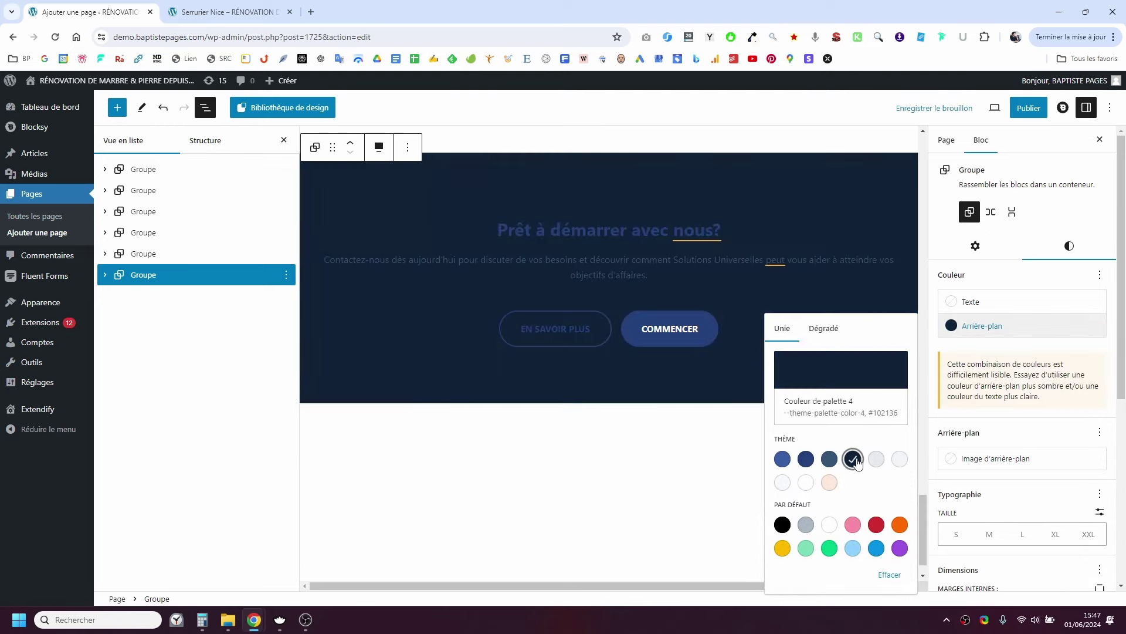
left_click(782, 459)
left_click(874, 462)
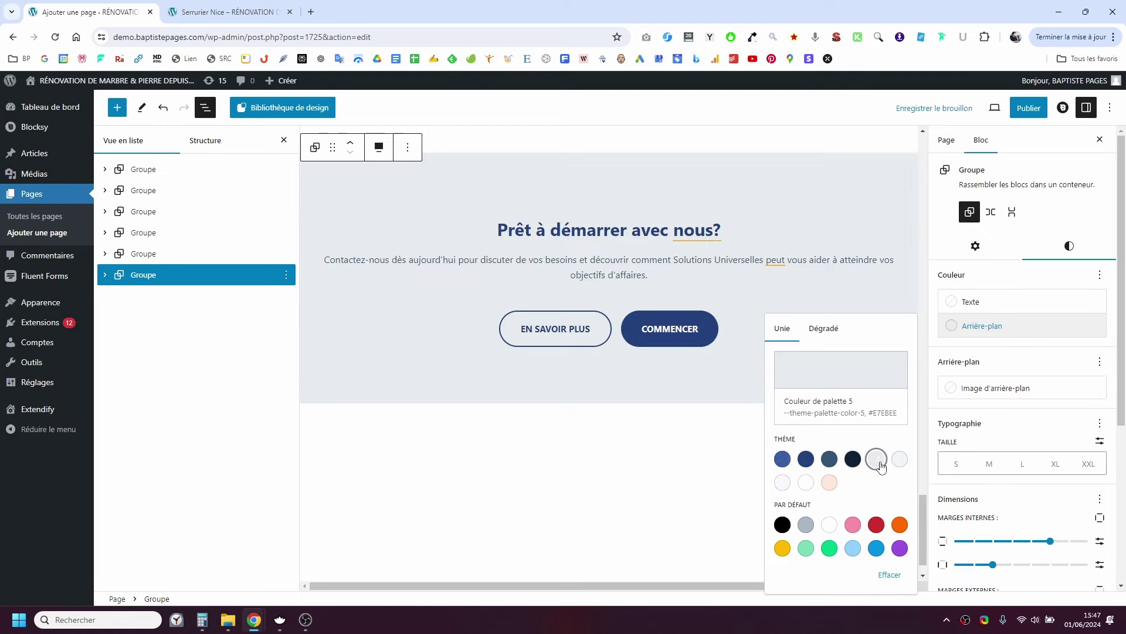
left_click(898, 459)
scroll(676, 329, "up", 6)
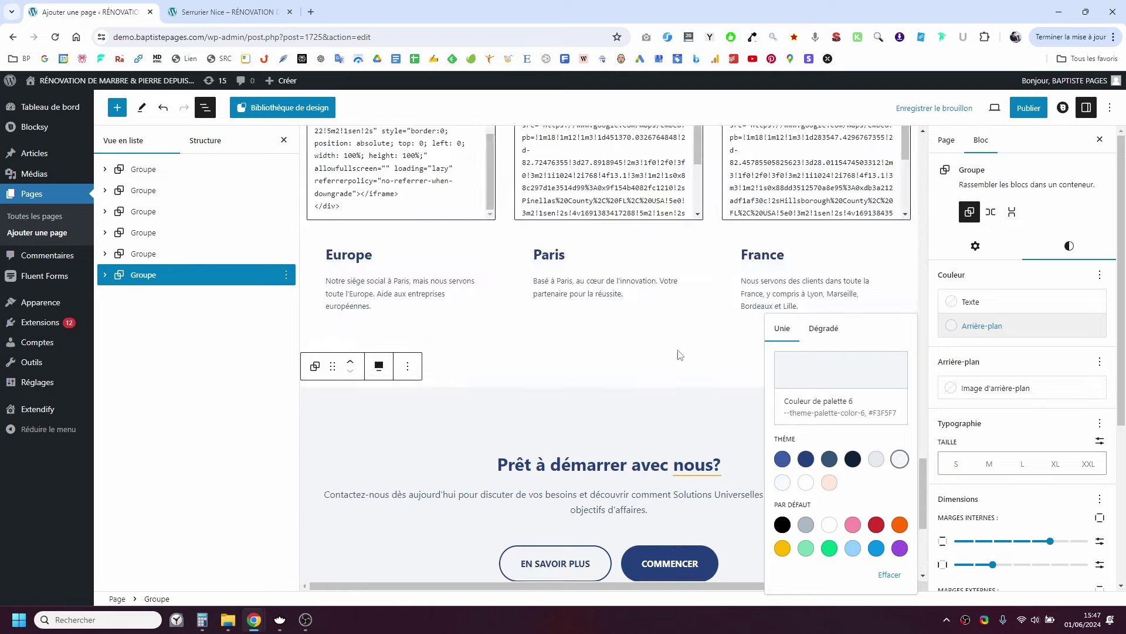
left_click(829, 459)
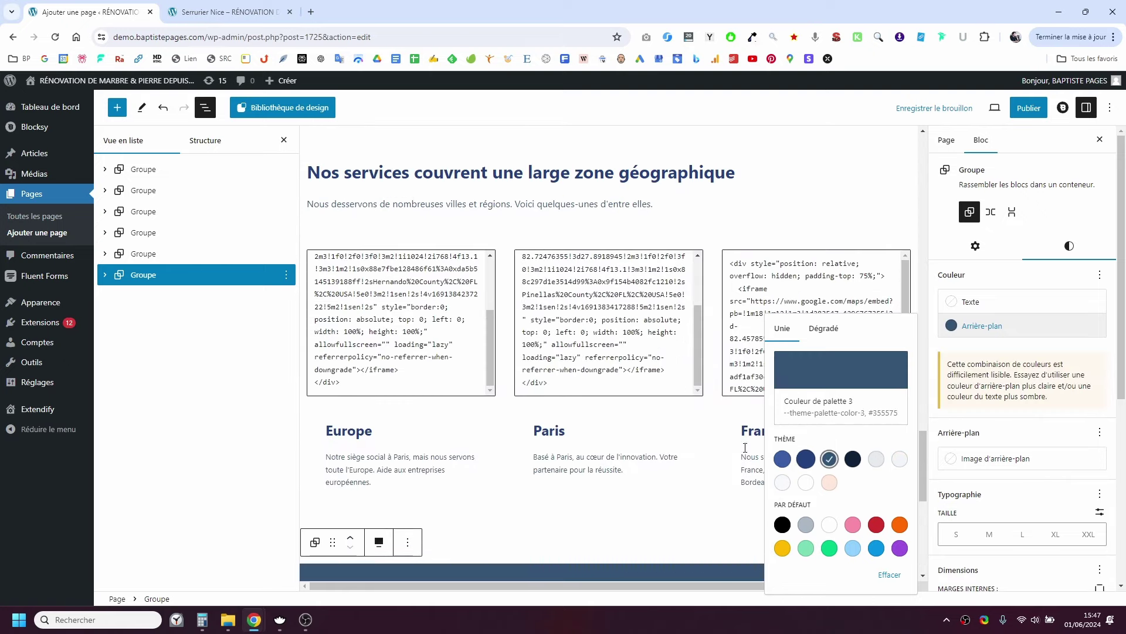
Try theme palette colour 8 (#ffffff) as the text colour of the "Prêt à démarrer avec nous?" group.
scroll(678, 382, "down", 5)
left_click(969, 301)
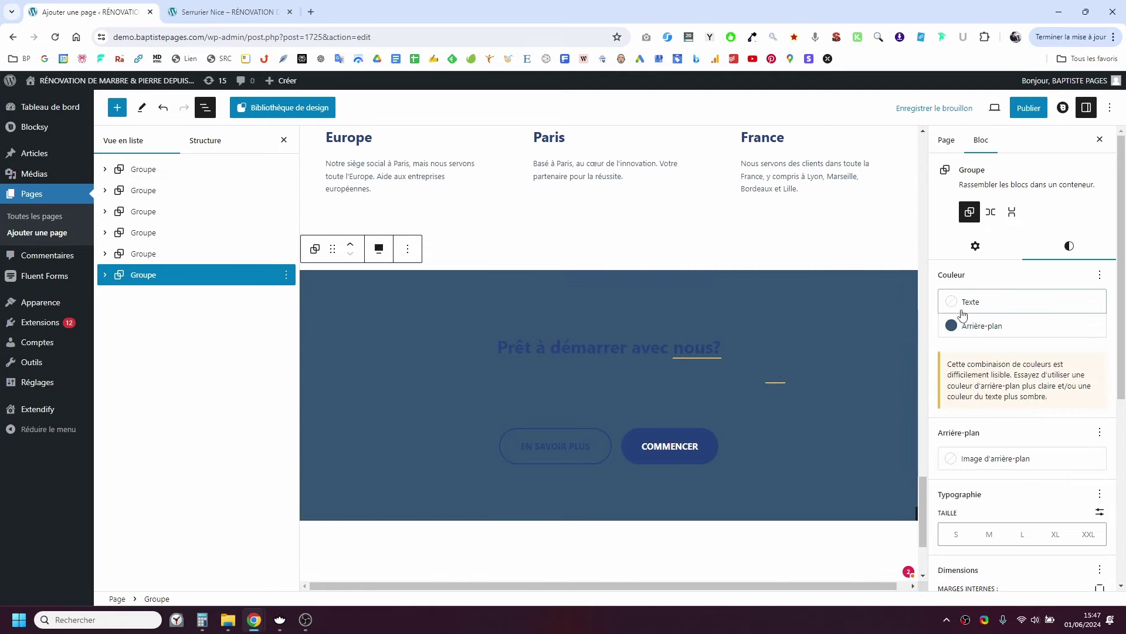
left_click(806, 431)
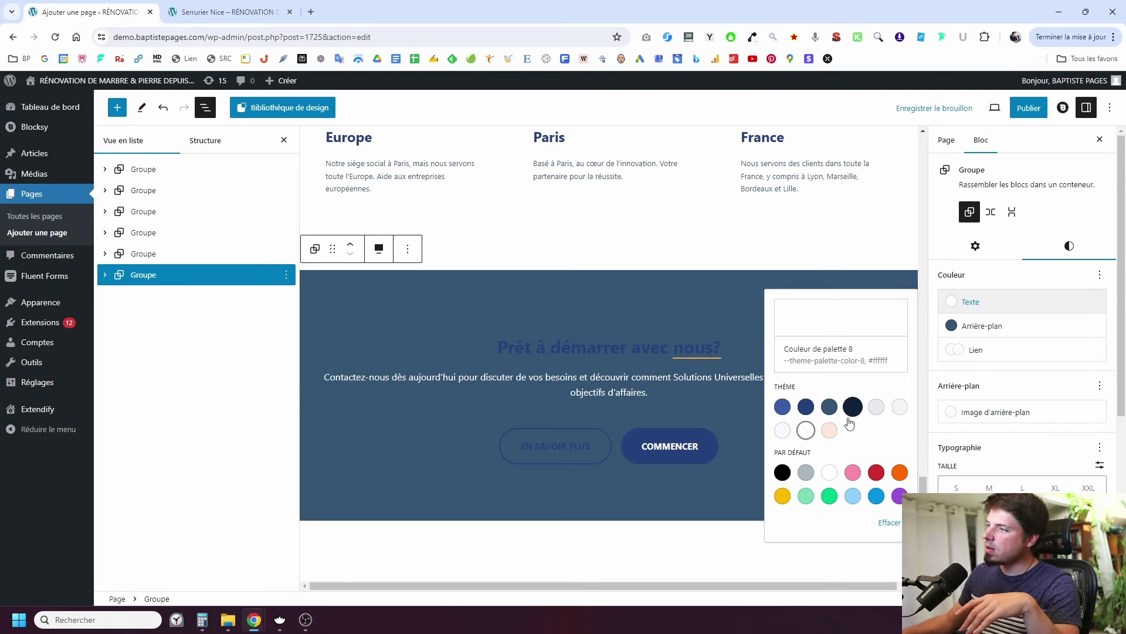
left_click(806, 432)
Set the "Prêt à démarrer avec nous?" group's background to the light grey theme palette colour 6 and save the draft.
left_click(980, 325)
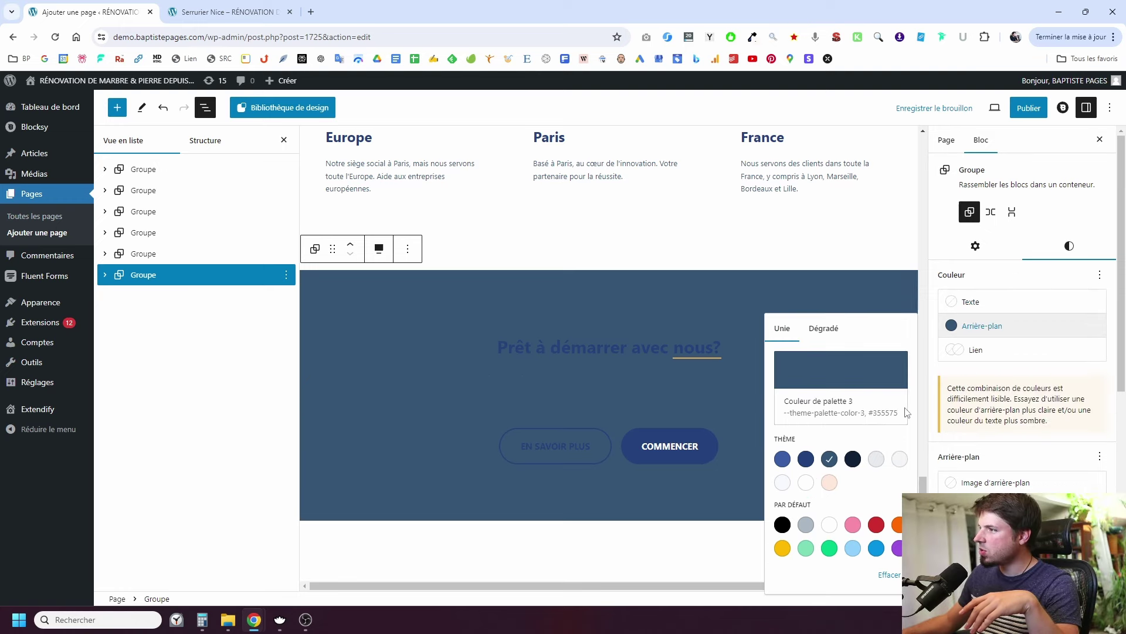
left_click(899, 463)
left_click(680, 527)
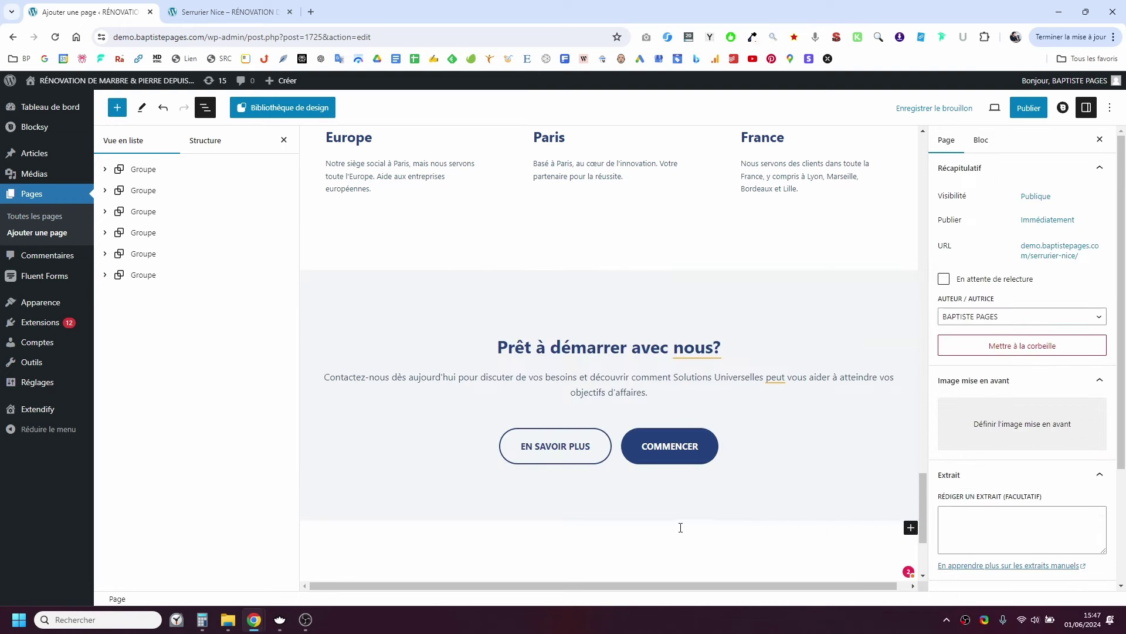
left_click(946, 108)
Review the section backgrounds in the page preview, from the hero image through the statistics and maps to the footer.
left_click(214, 7)
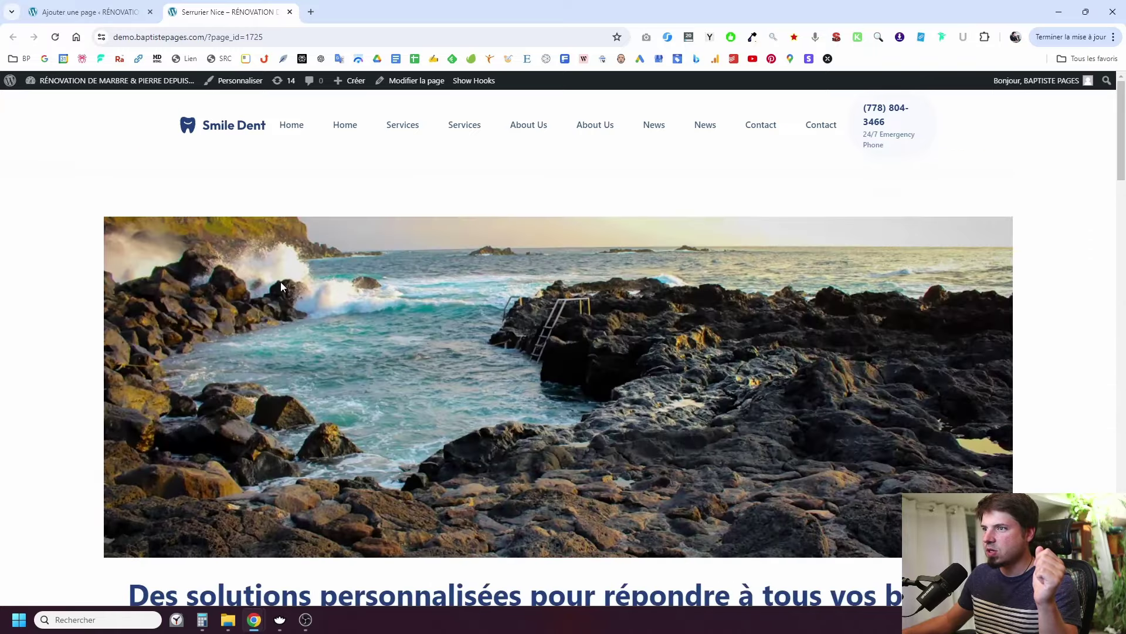
scroll(298, 246, "down", 15)
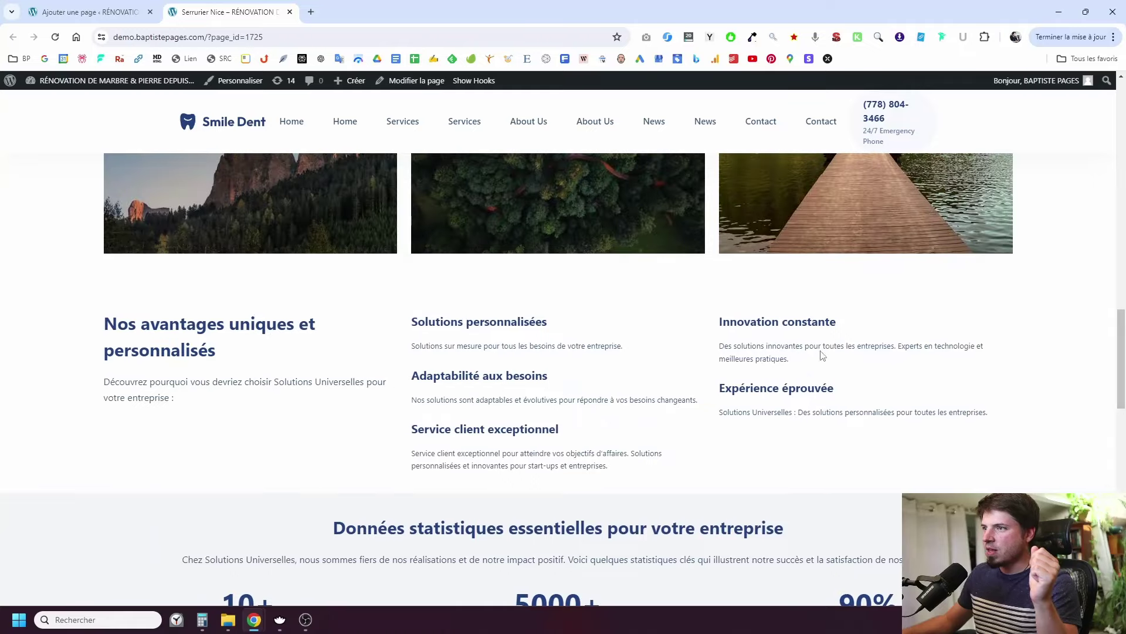
scroll(559, 378, "down", 5)
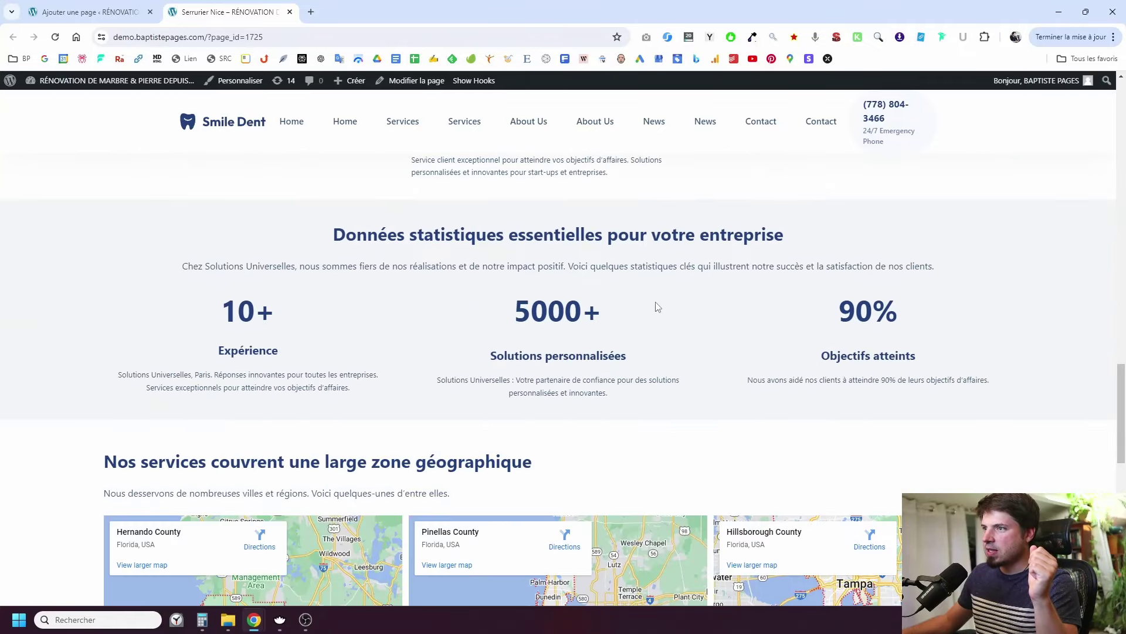
scroll(658, 307, "down", 8)
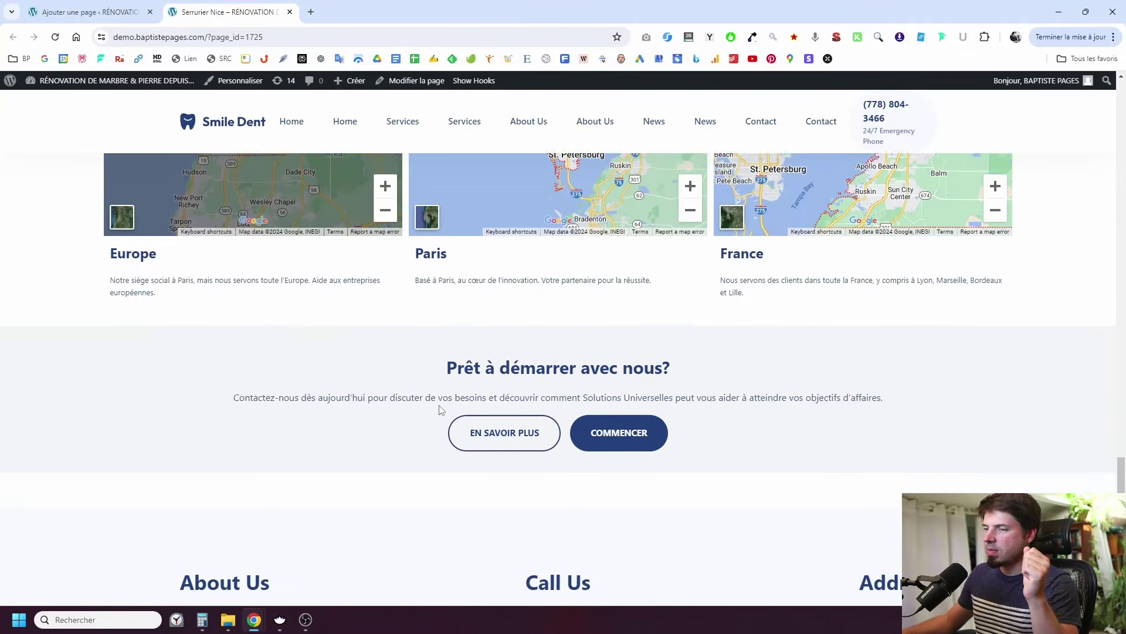
scroll(457, 388, "down", 2)
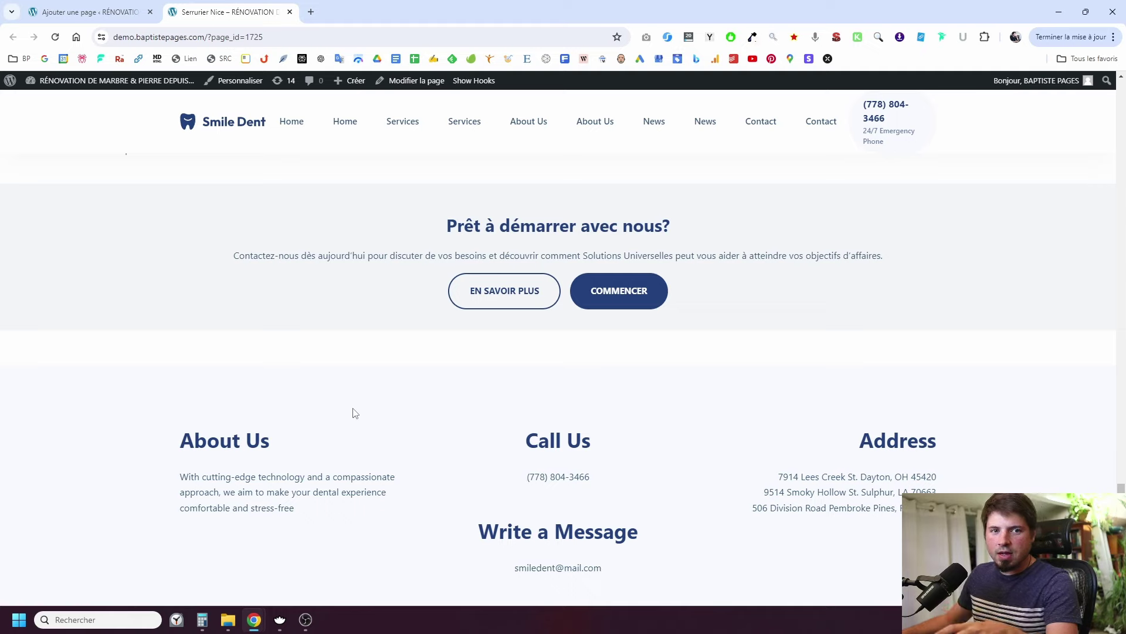
scroll(355, 413, "up", 11)
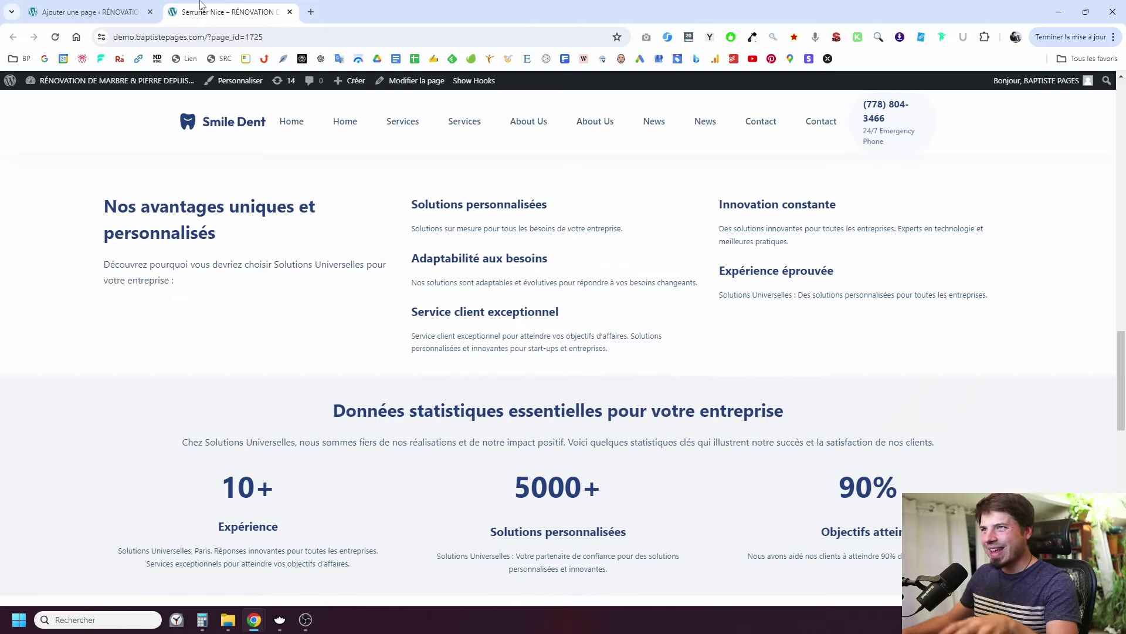
Return to the page editor, set the "Données statistiques essentielles" outer group's top and bottom inner margins to 7, and save the draft.
left_click(94, 12)
left_click(484, 296)
scroll(482, 305, "up", 5)
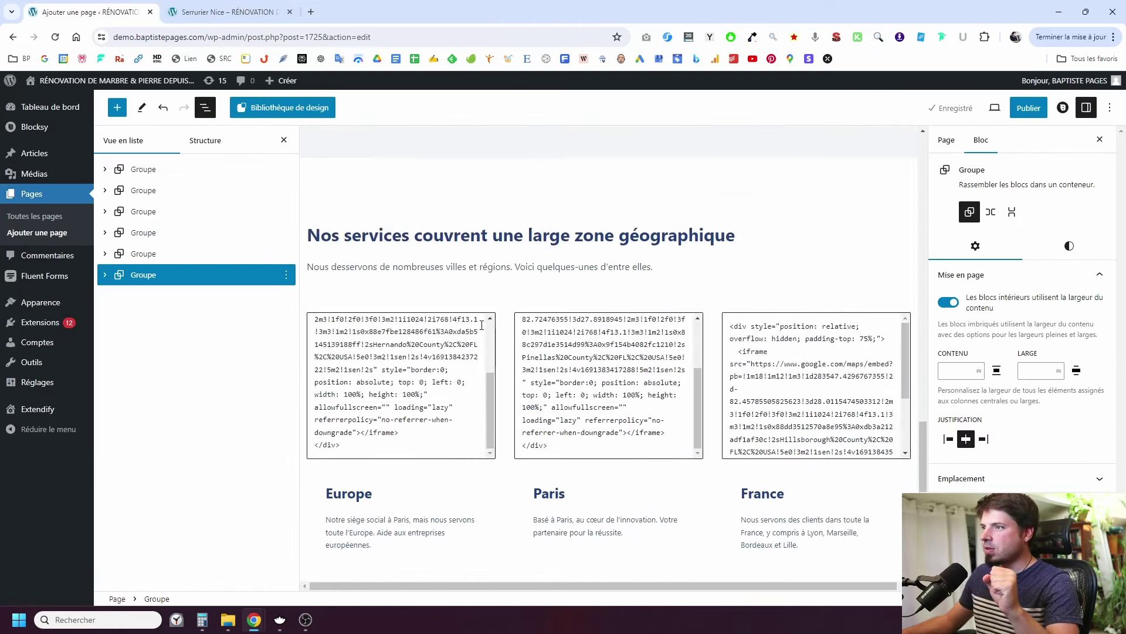
scroll(481, 325, "up", 5)
left_click(530, 204)
scroll(531, 204, "up", 3)
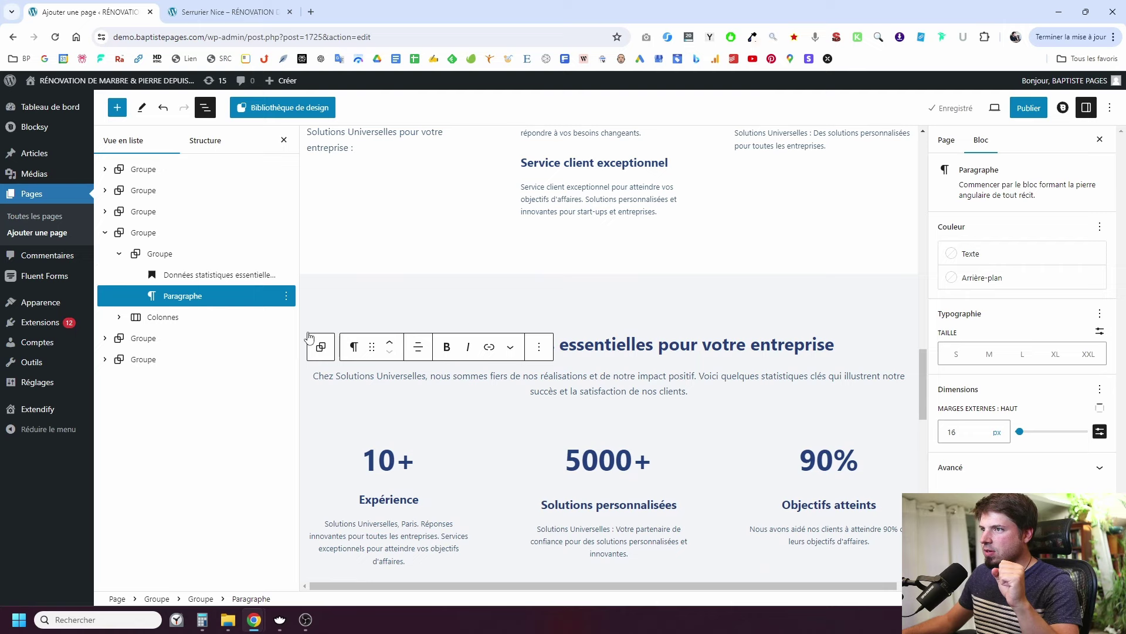
left_click(141, 231)
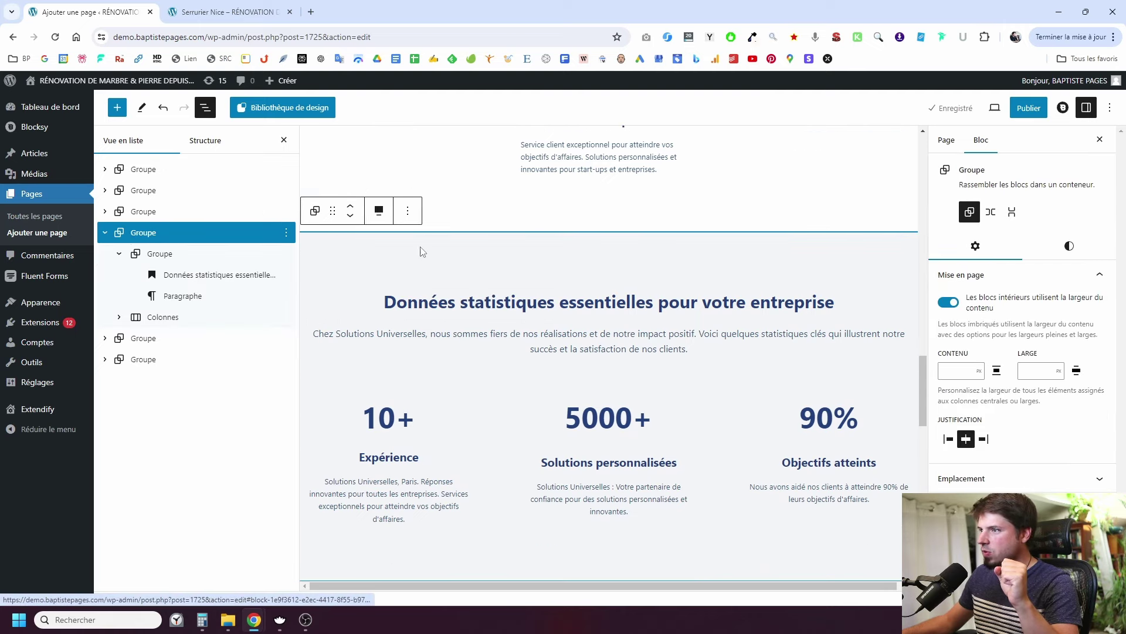
left_click(1068, 246)
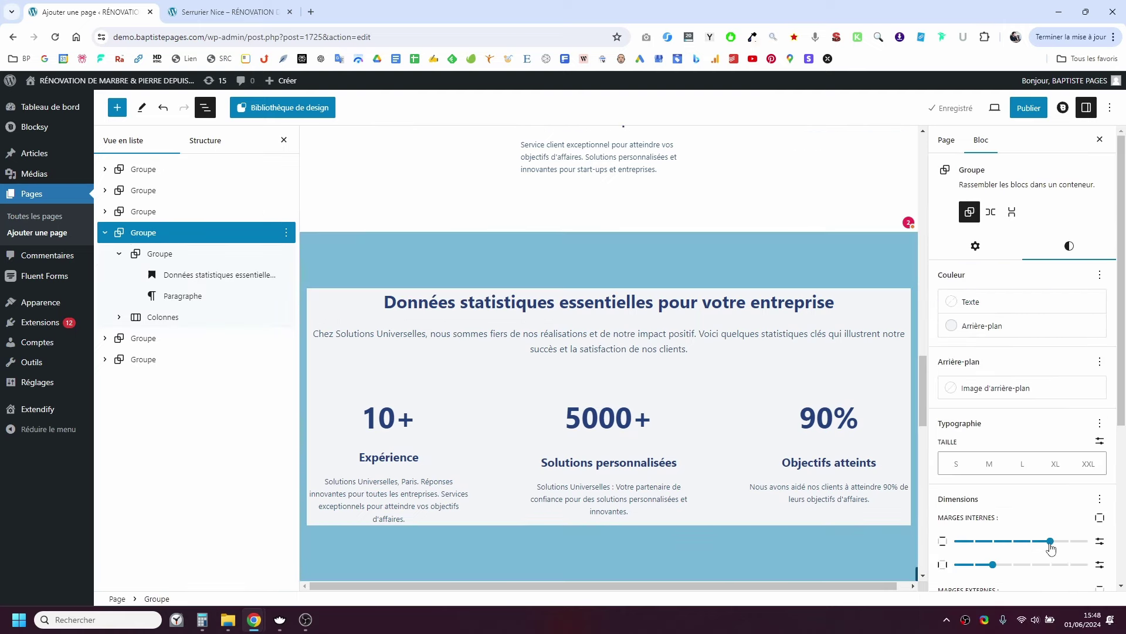
left_click_drag(1050, 540, 1088, 541)
scroll(995, 488, "down", 1)
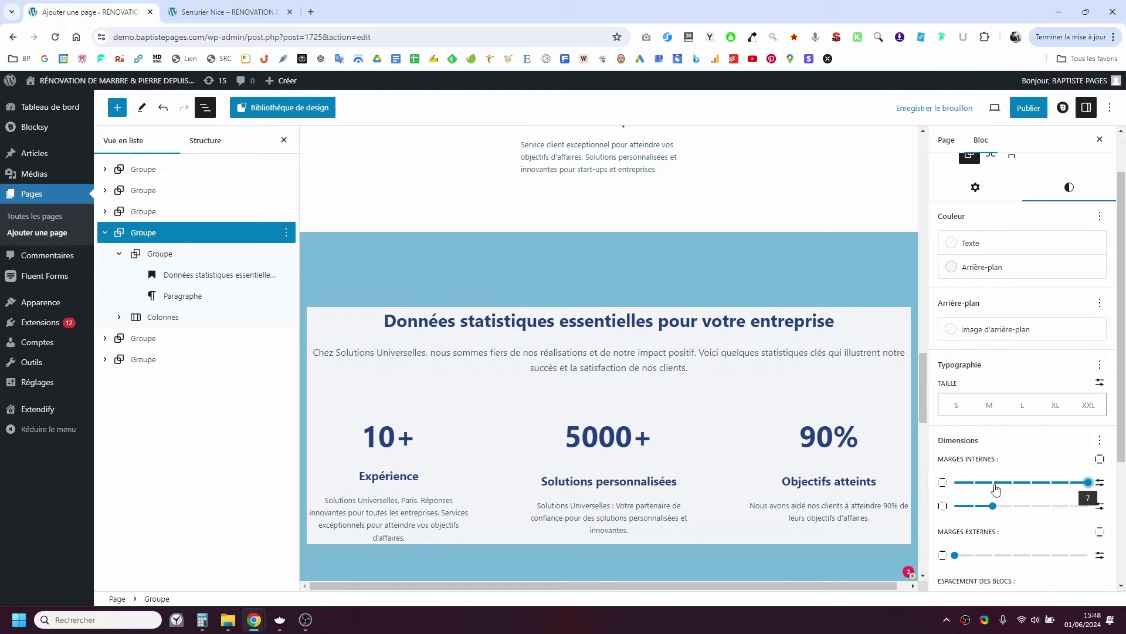
left_click(934, 107)
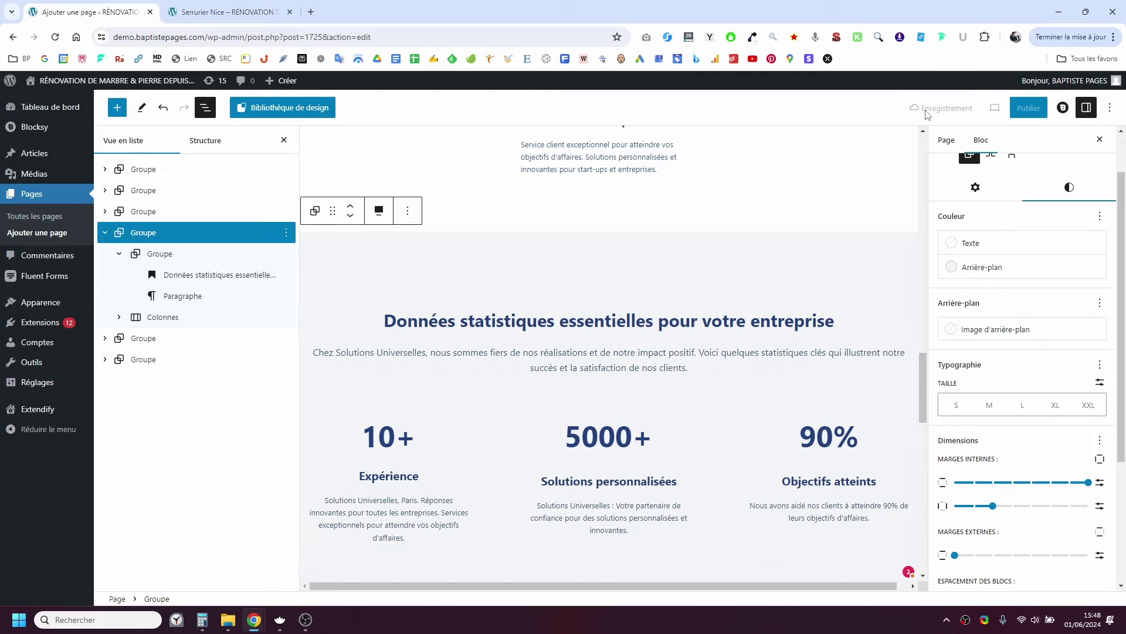
Check the preview's spacing around the statistics block and between the image gallery and the "Nos avantages uniques et personnalisés" section.
left_click(226, 12)
scroll(276, 216, "down", 3)
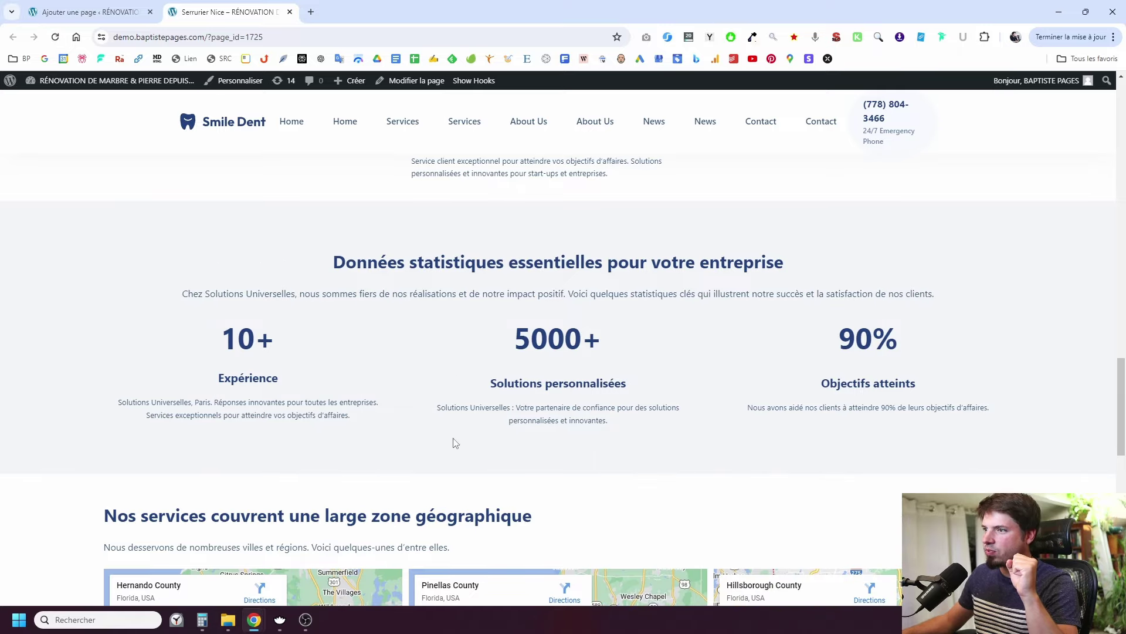
scroll(456, 443, "up", 7)
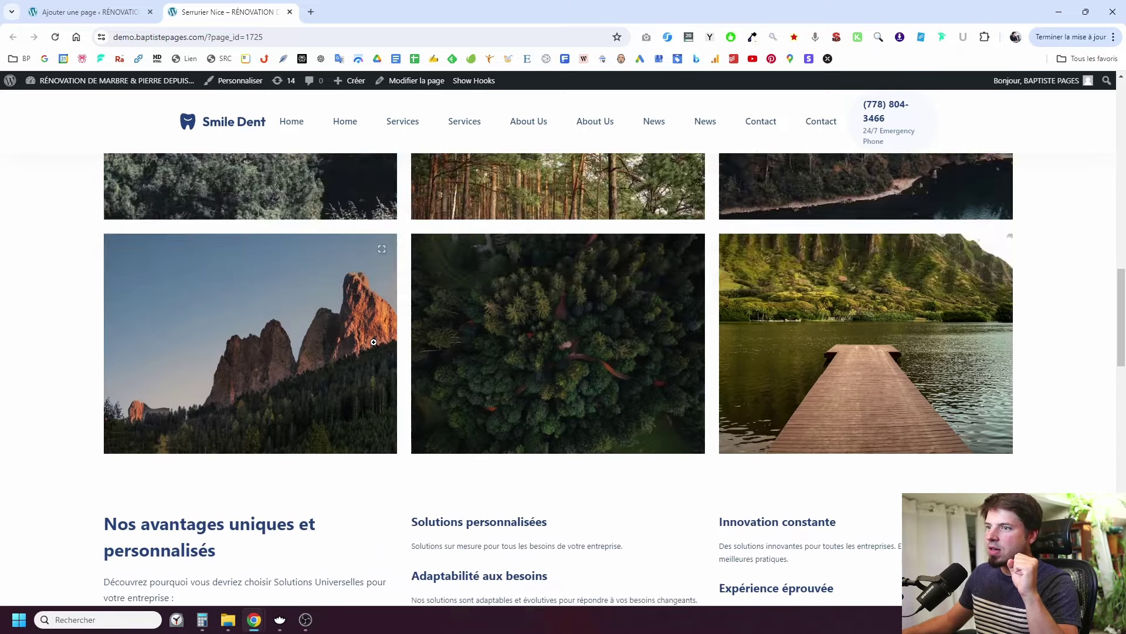
scroll(370, 317, "down", 5)
scroll(179, 121, "up", 2)
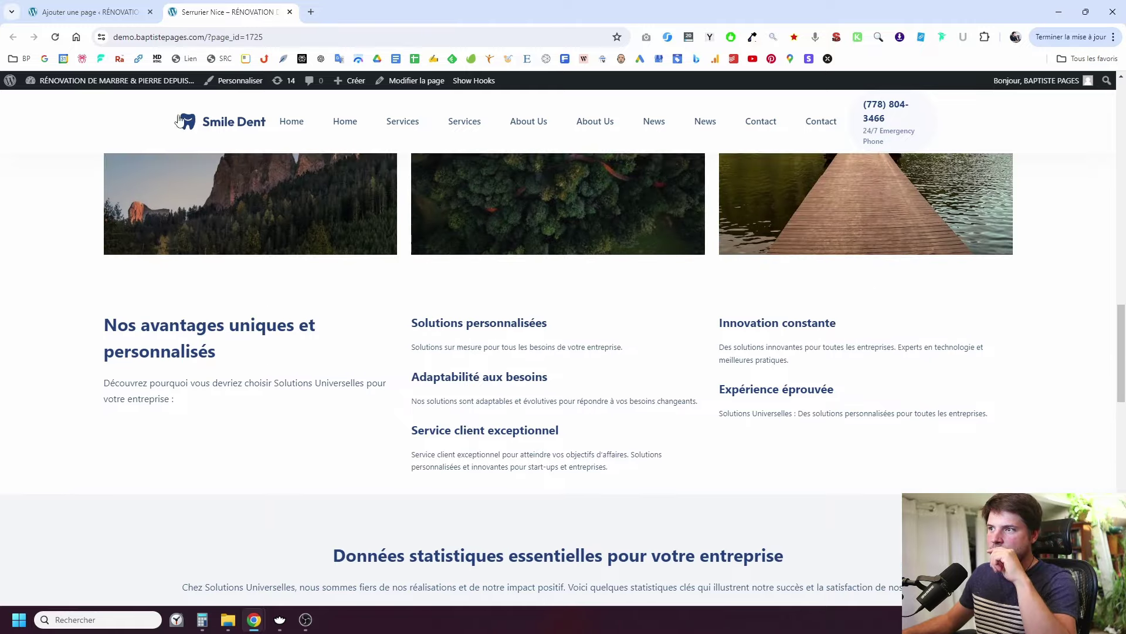
scroll(179, 120, "up", 1)
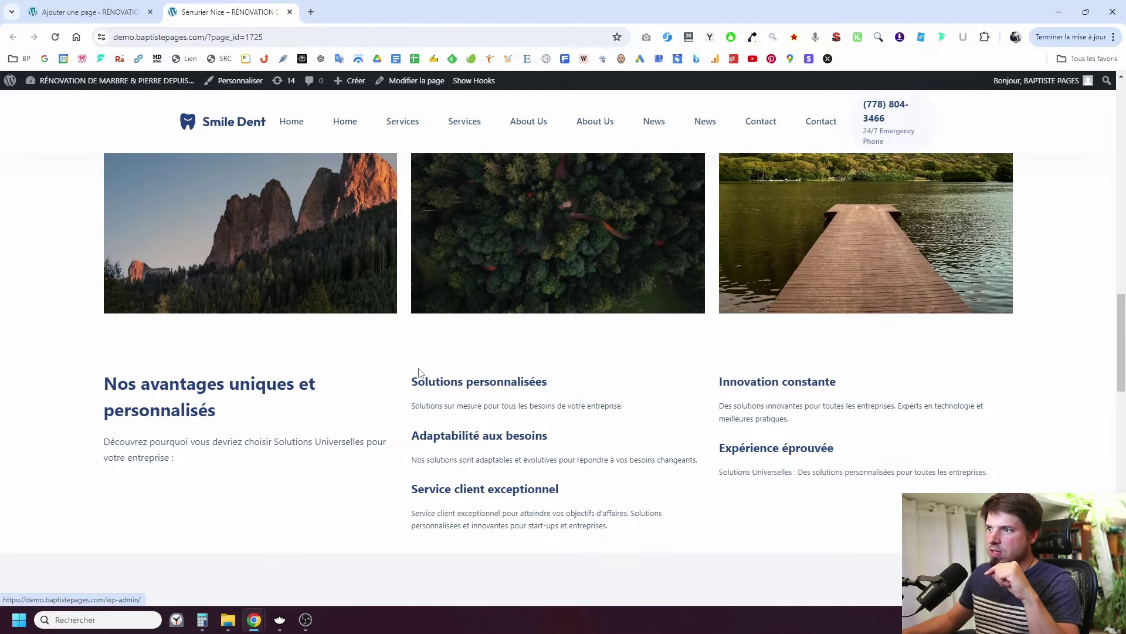
scroll(446, 400, "down", 2)
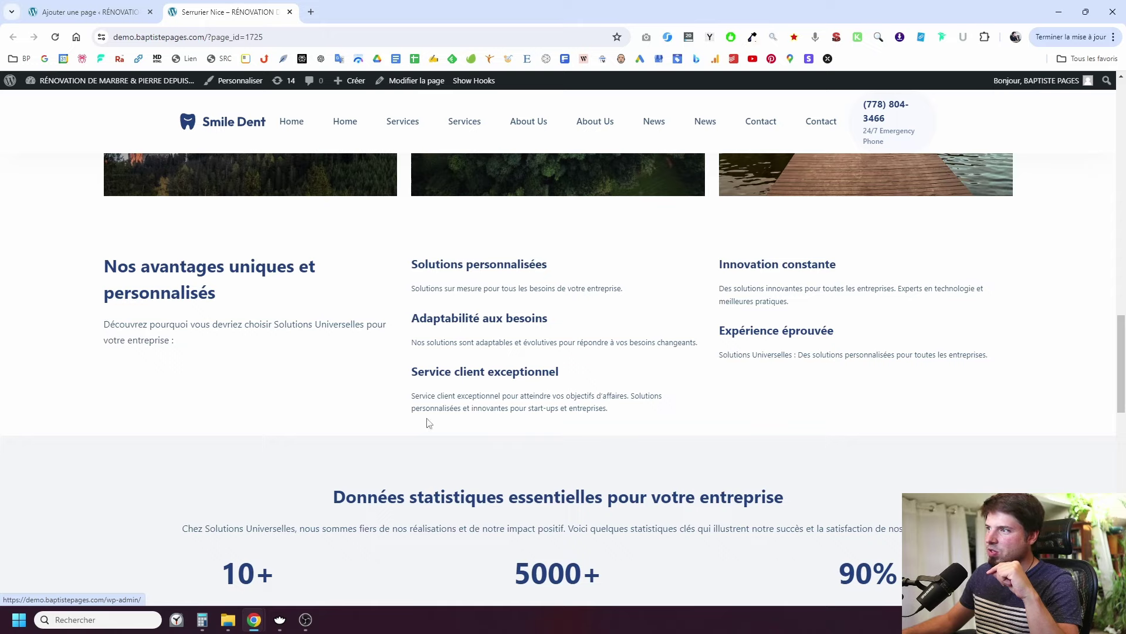
Back in the editor, set the "Nos avantages uniques et personnalisés" group's bottom inner margin to 7 and save the draft.
left_click(111, 14)
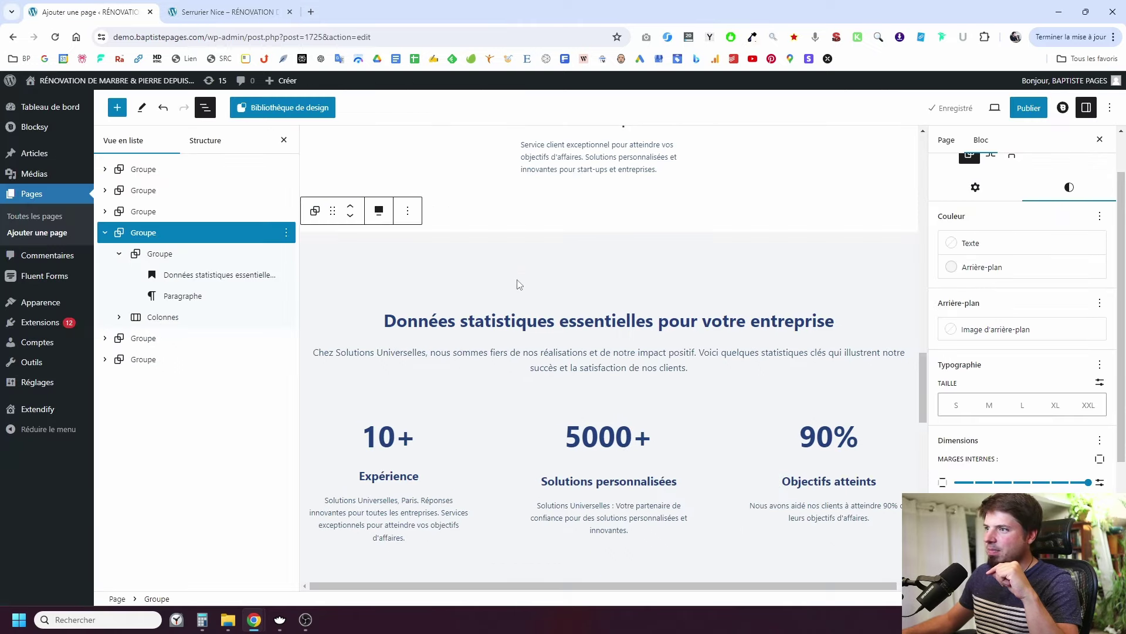
scroll(459, 345, "up", 5)
left_click(473, 231)
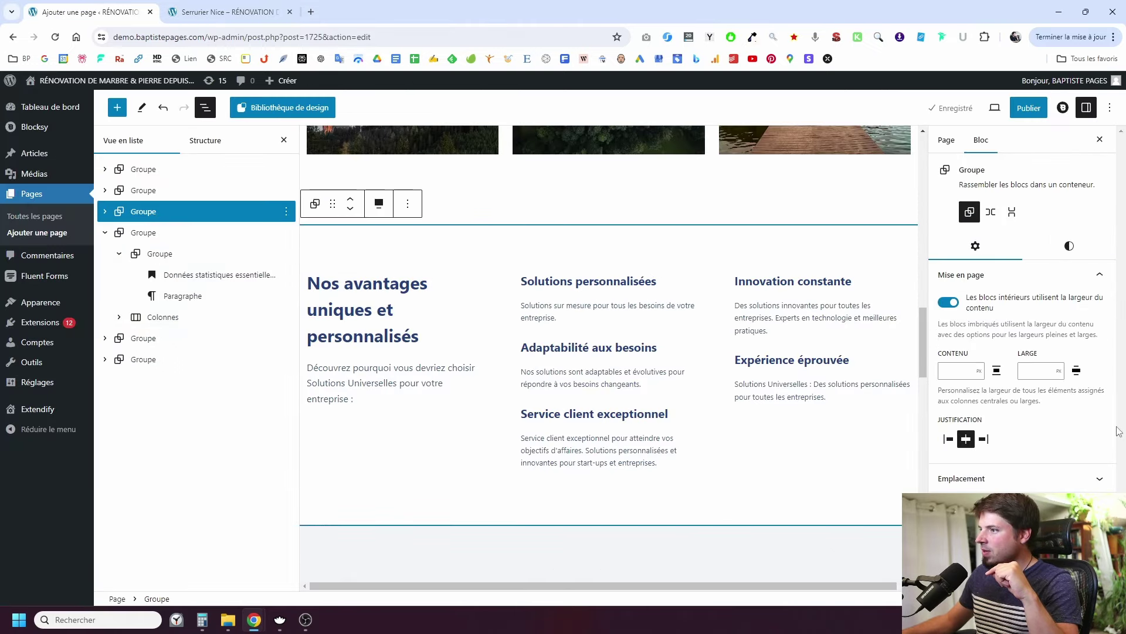
left_click(1074, 245)
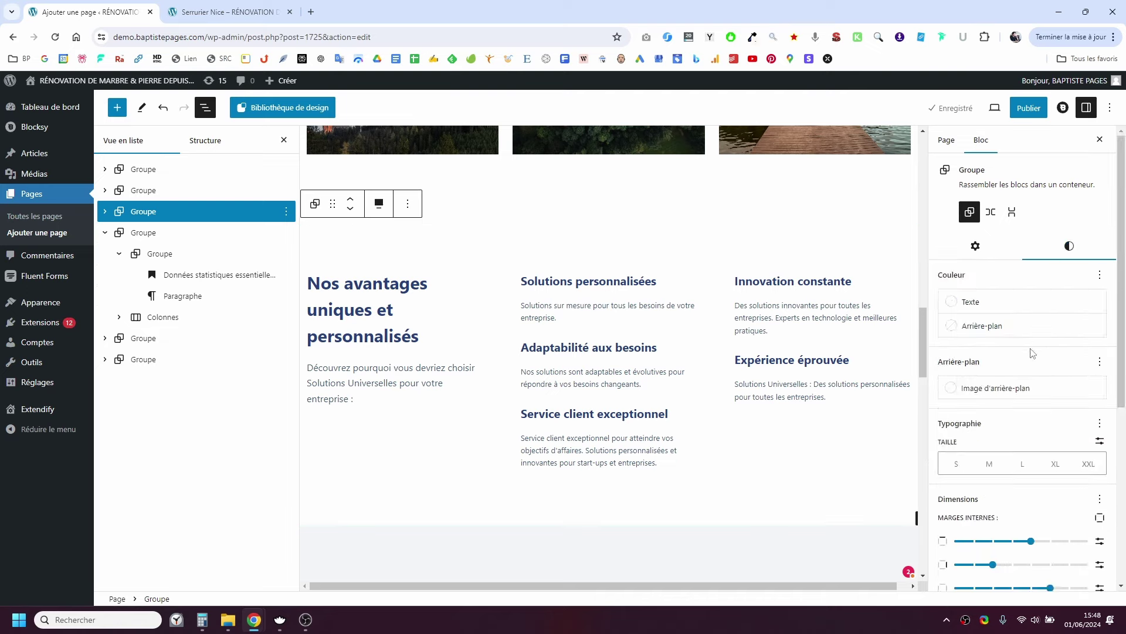
scroll(999, 404, "down", 4)
left_click_drag(1050, 413, 1088, 412)
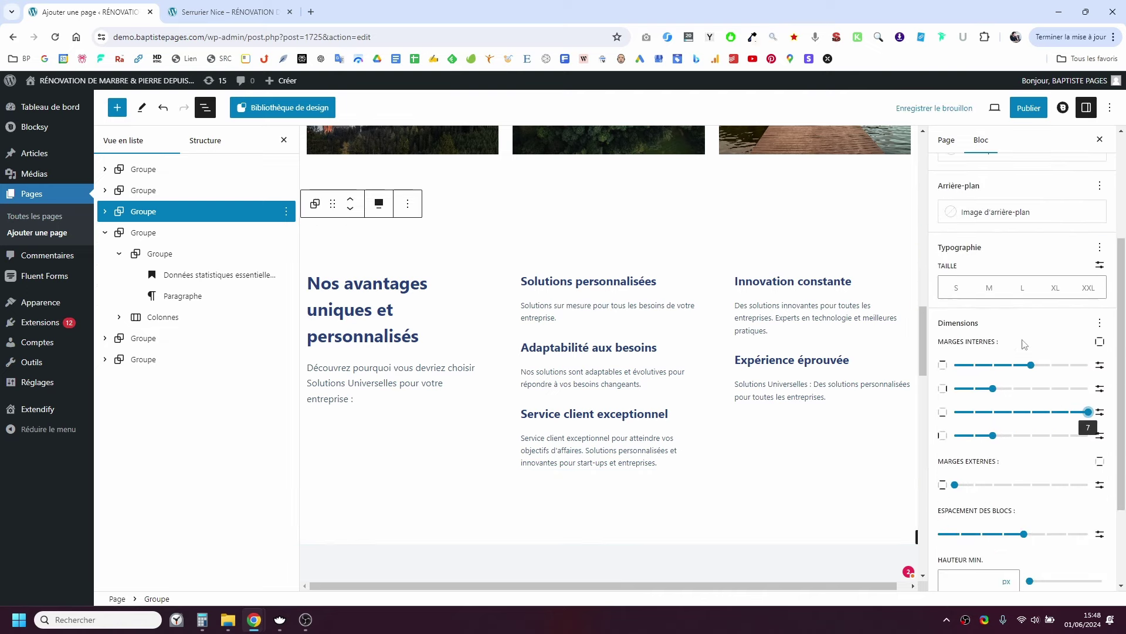
left_click(949, 112)
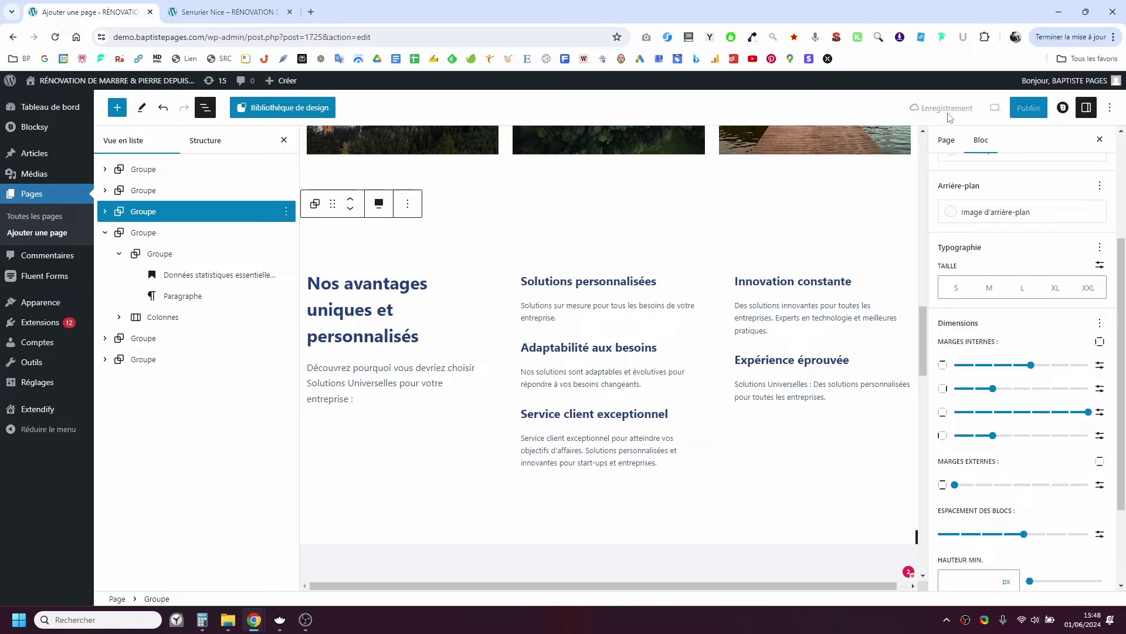
Inspect the spacing in the preview from the advantages section down through the service-area maps to the "Prêt à démarrer avec nous?" block.
left_click(226, 12)
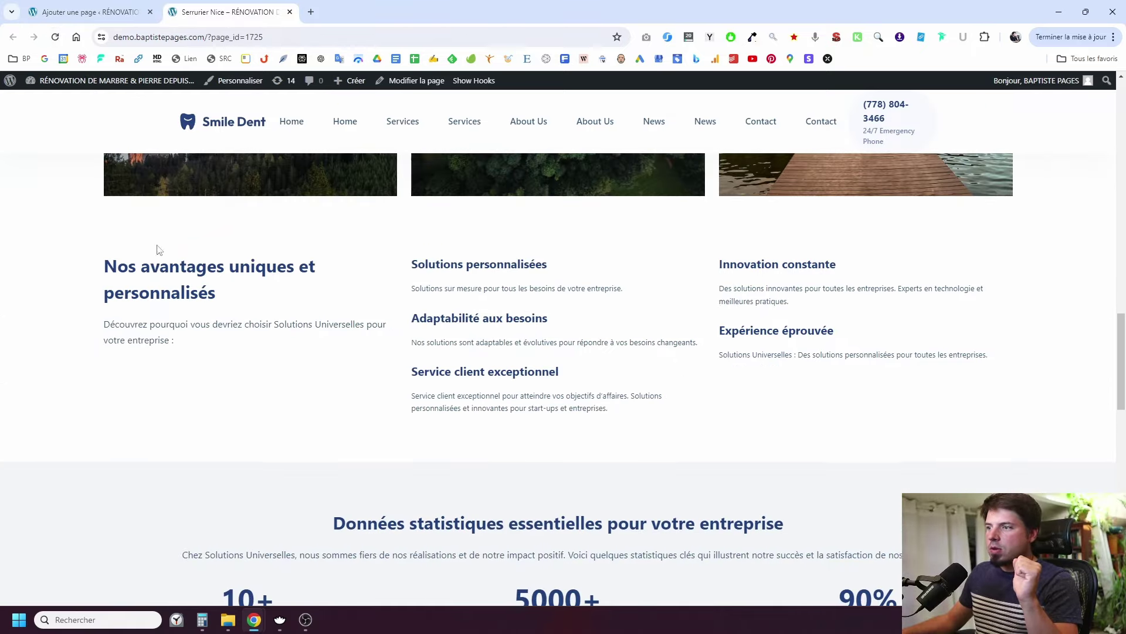
scroll(183, 324, "up", 2)
scroll(188, 347, "down", 2)
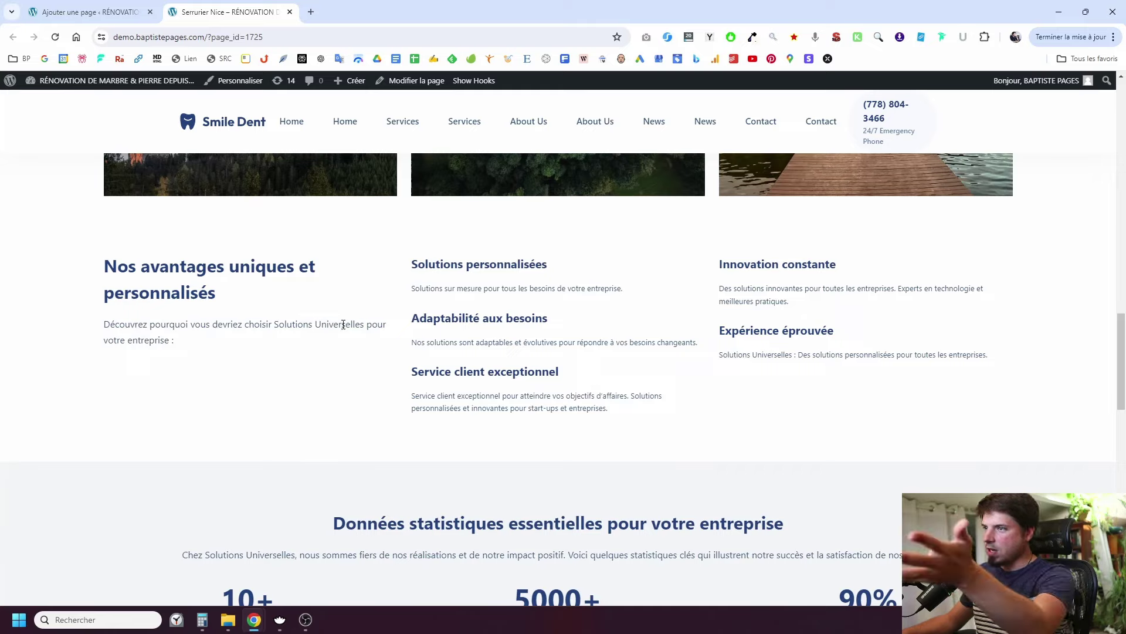
scroll(346, 323, "down", 3)
scroll(346, 322, "down", 8)
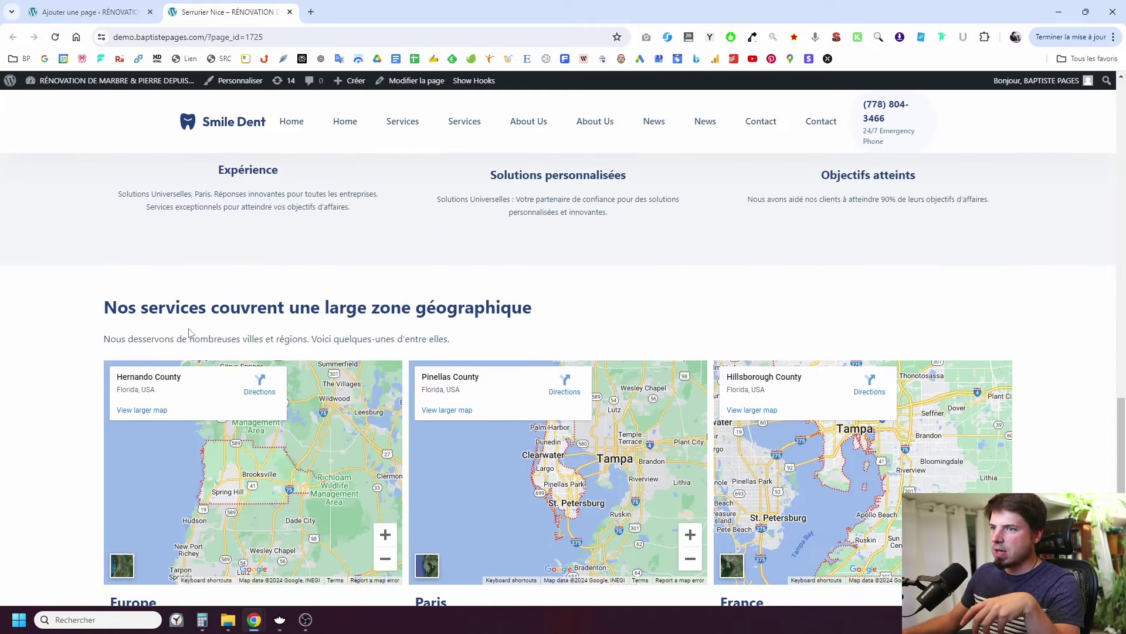
scroll(332, 276, "down", 2)
scroll(410, 425, "down", 2)
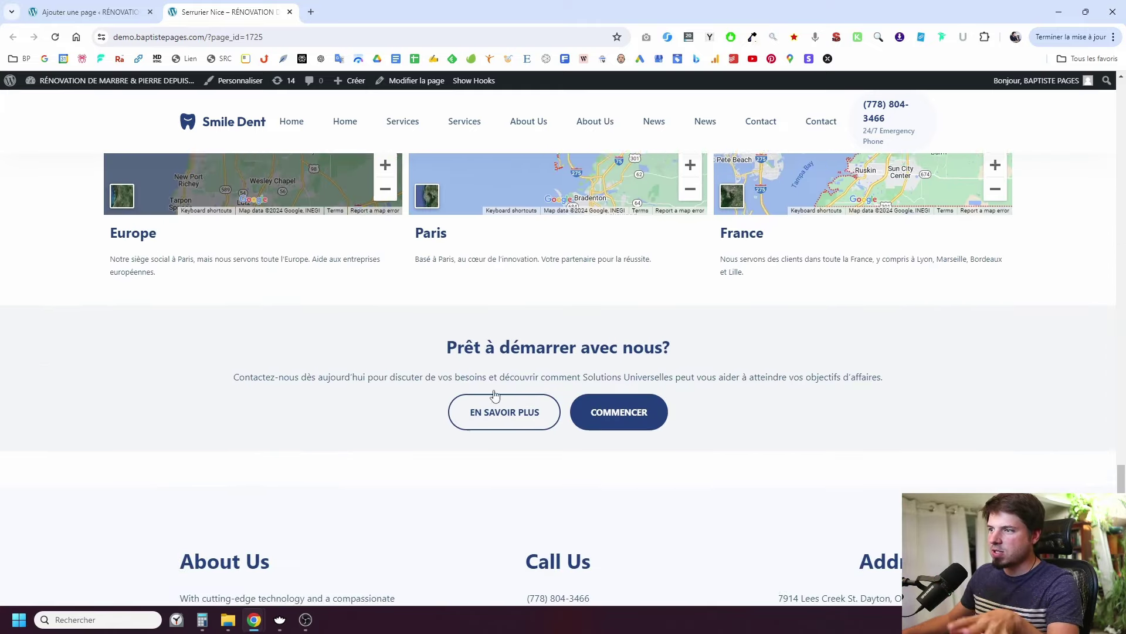
In the editor, set the "Prêt à démarrer avec nous?" group's top and bottom inner margins to 7, then save and preview the draft.
left_click(91, 12)
scroll(432, 293, "down", 20)
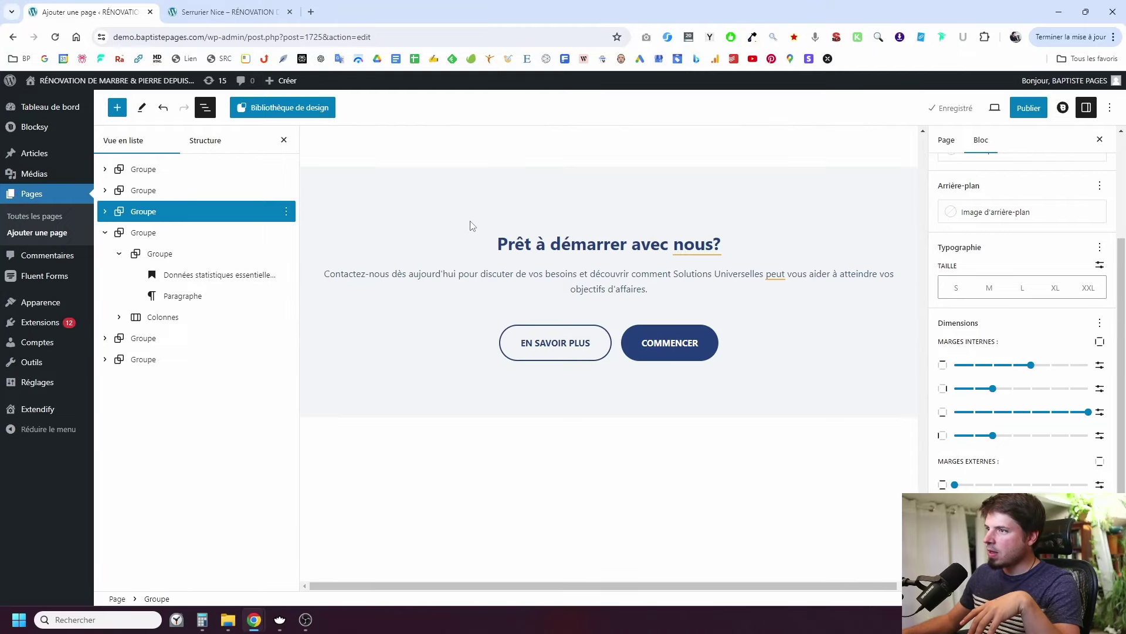
left_click(472, 226)
left_click(1069, 245)
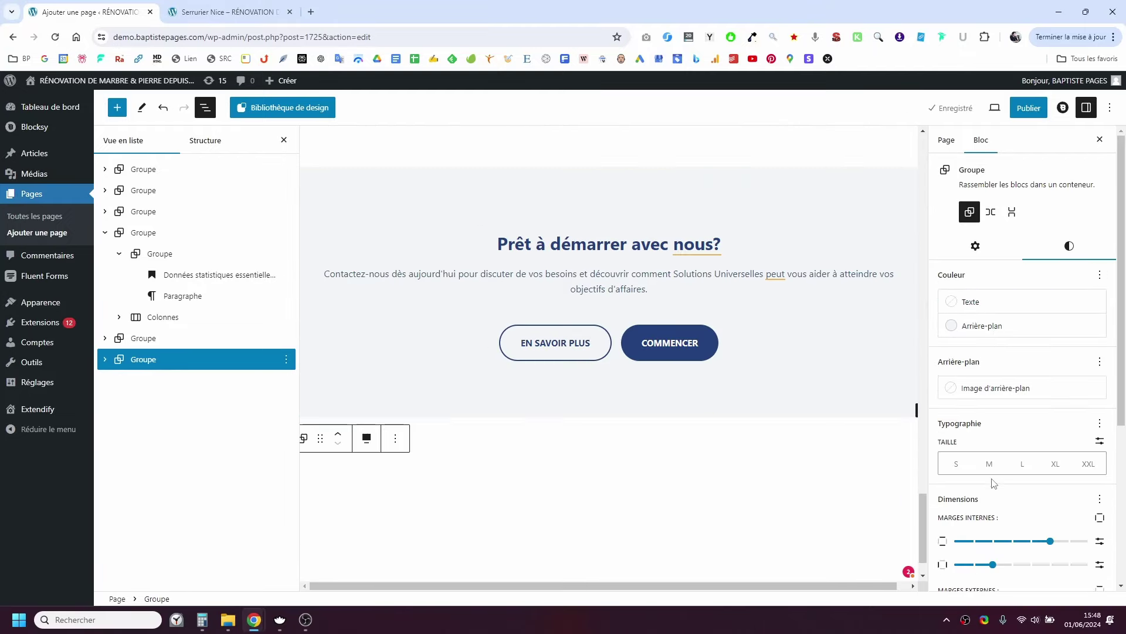
left_click_drag(1050, 541, 1088, 540)
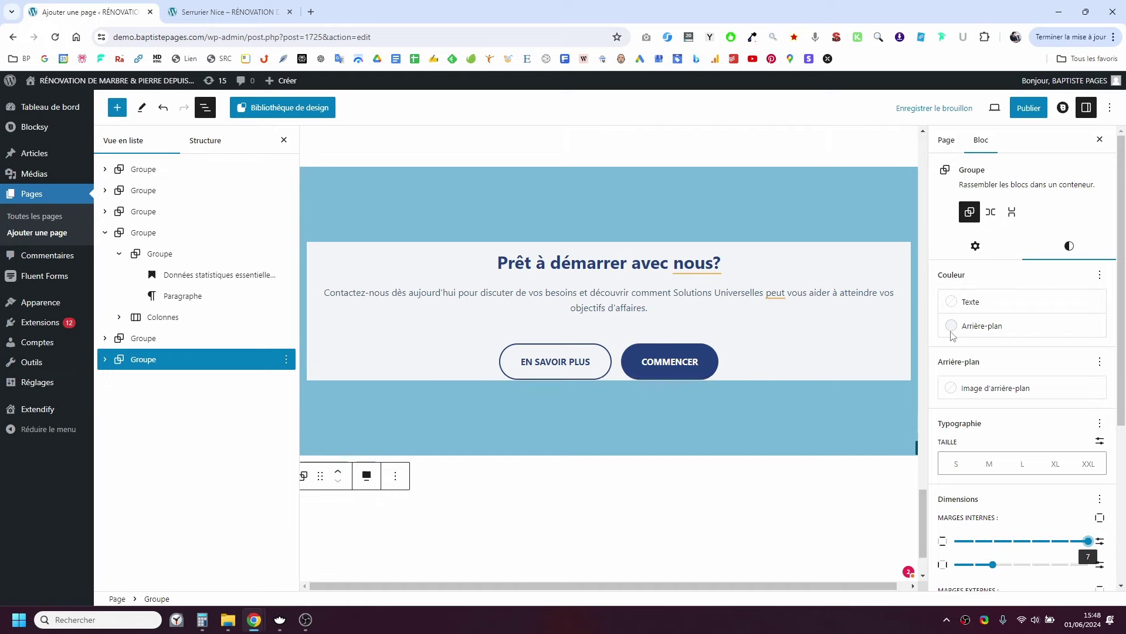
left_click(932, 109)
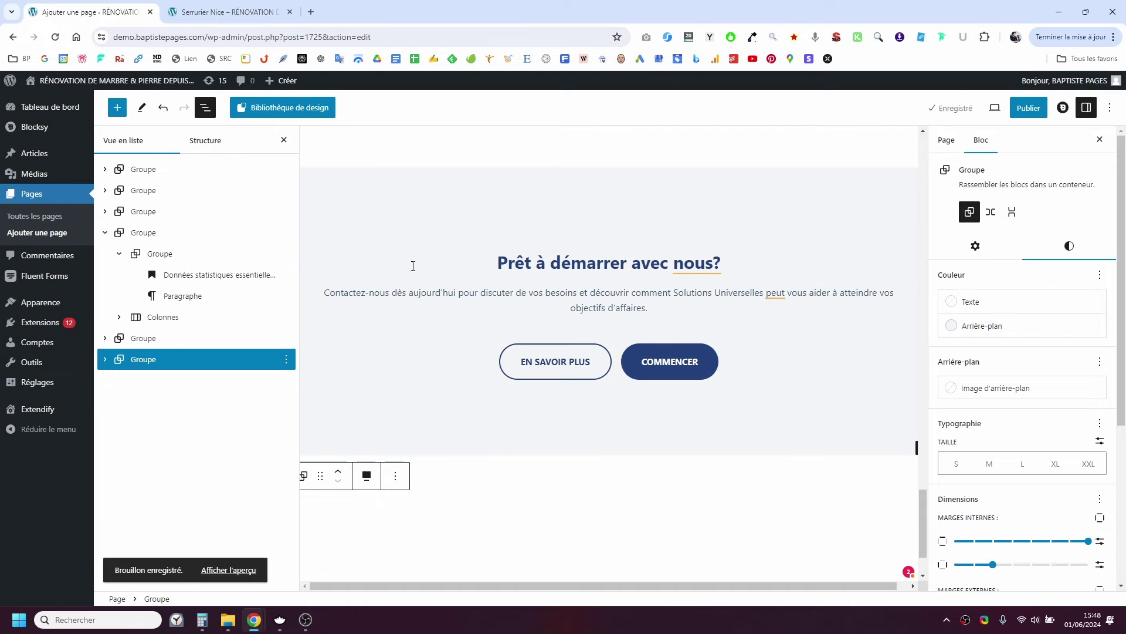
left_click(244, 13)
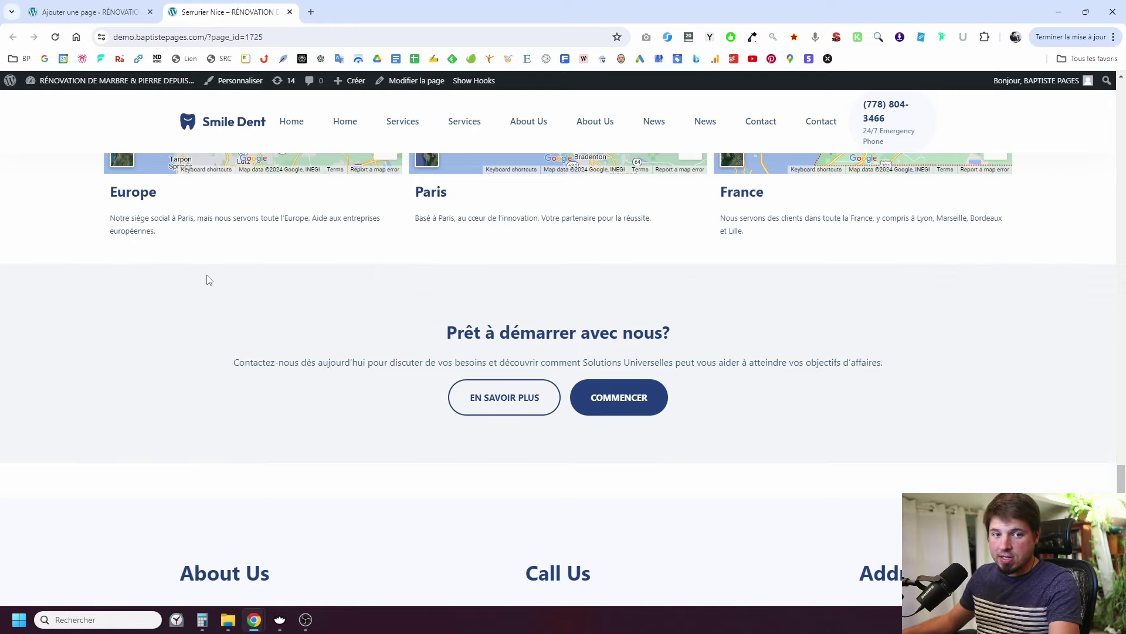
Compare the spacing of the "Prêt à démarrer avec nous?" section between the editor and the draft preview.
left_click(88, 12)
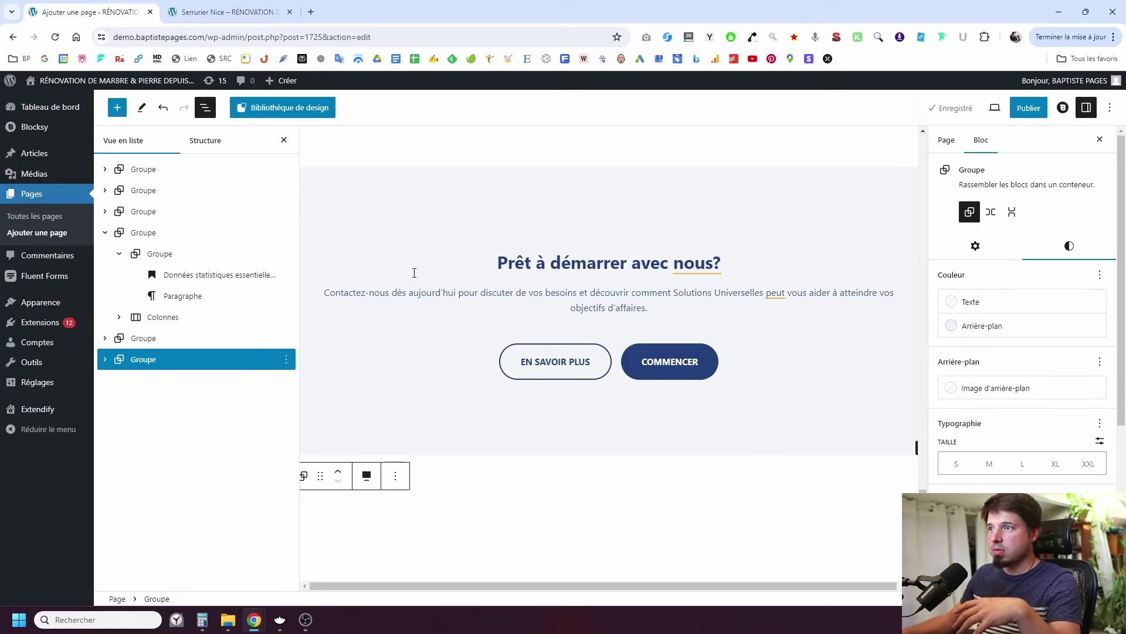
left_click(209, 11)
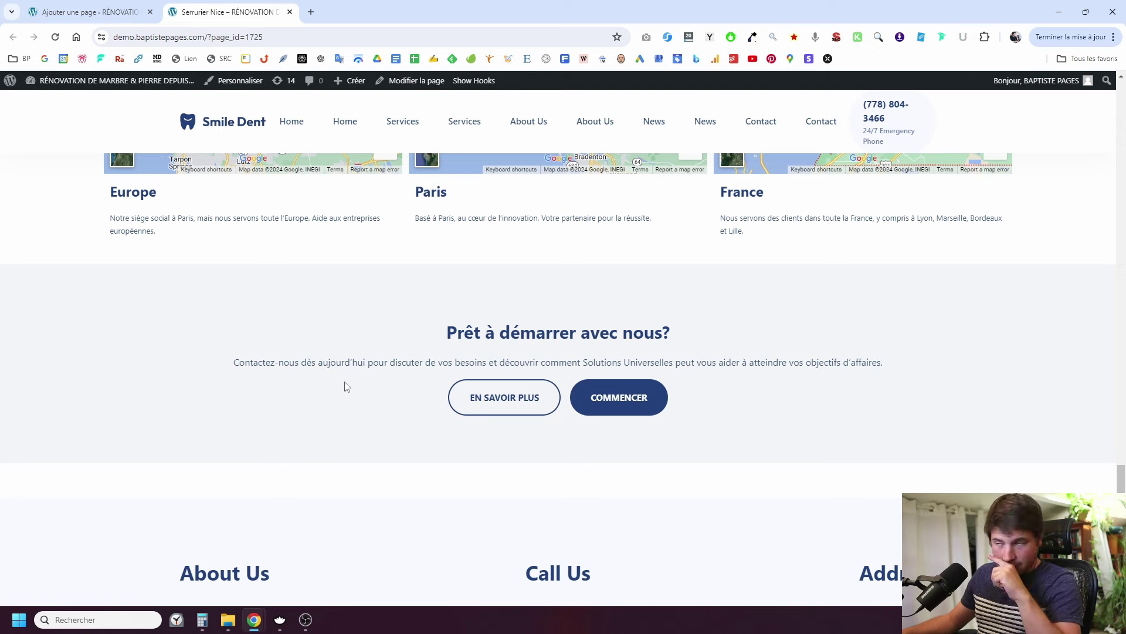
left_click(123, 6)
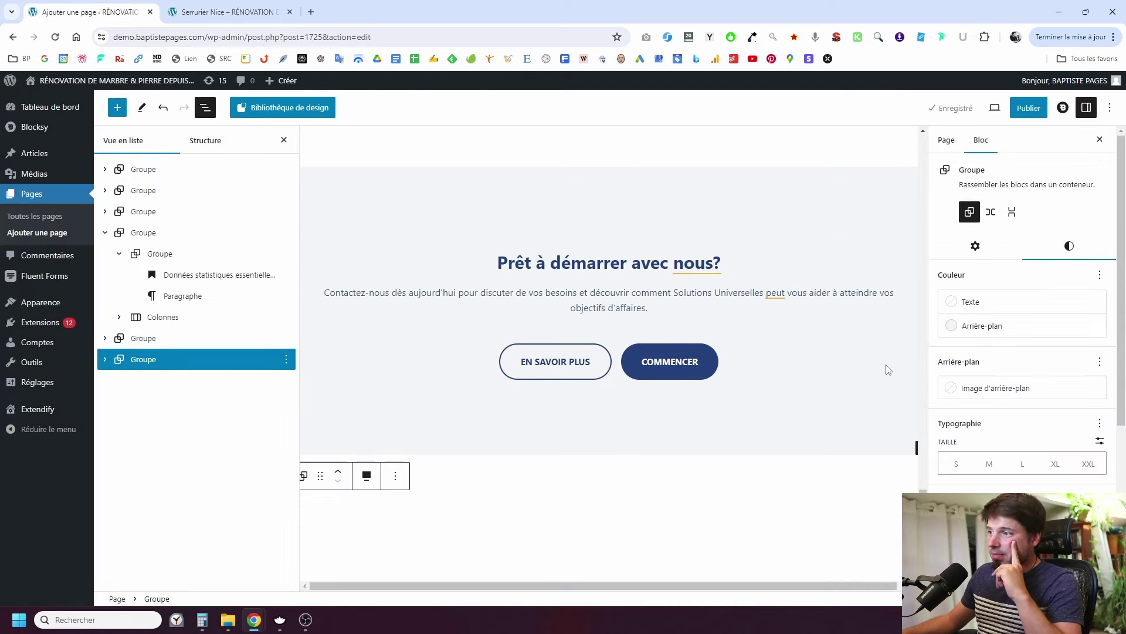
scroll(880, 411, "down", 2)
scroll(858, 433, "up", 2)
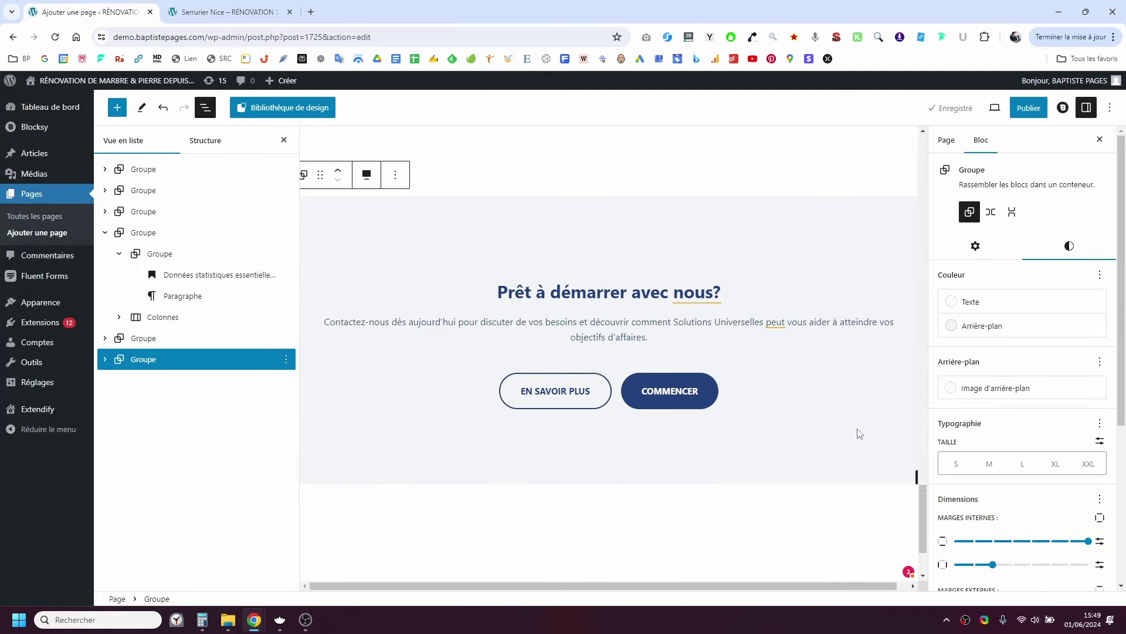
left_click(223, 11)
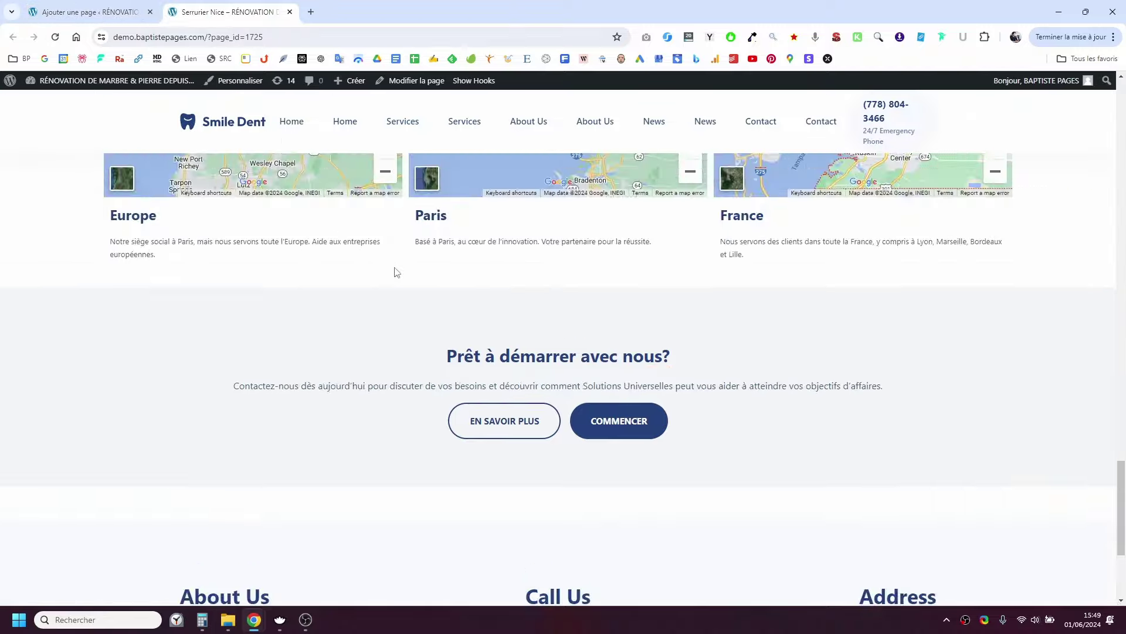
Review the beginning of the draft preview, from the header and hero image to the "Des solutions personnalisées" heading and image gallery.
scroll(335, 293, "up", 10)
scroll(332, 293, "up", 10)
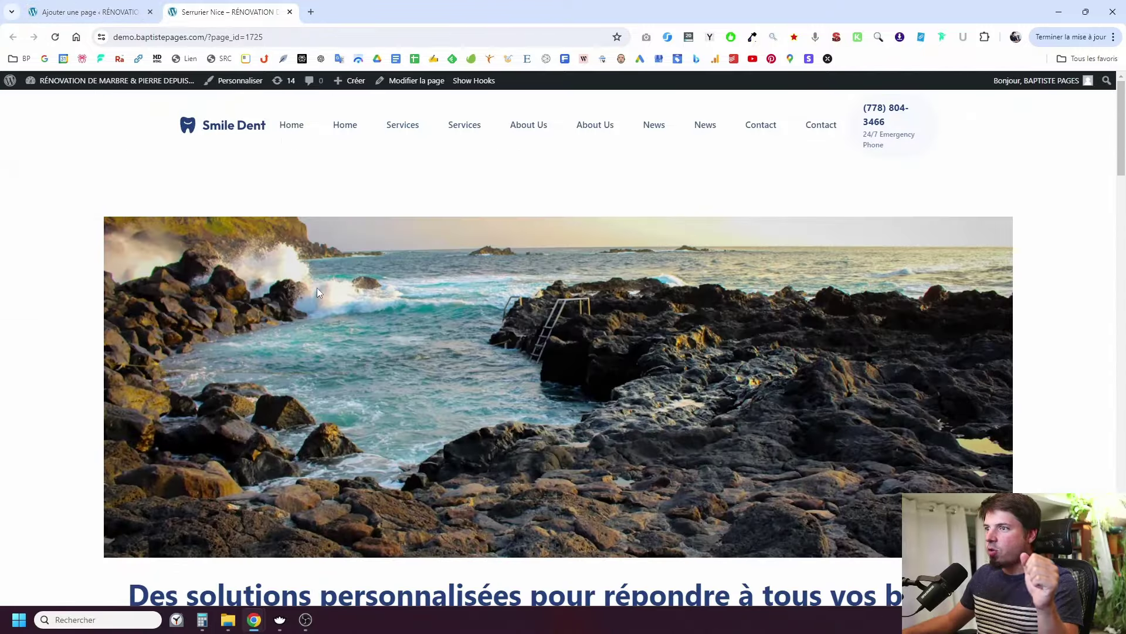
scroll(202, 258, "down", 4)
scroll(204, 269, "up", 4)
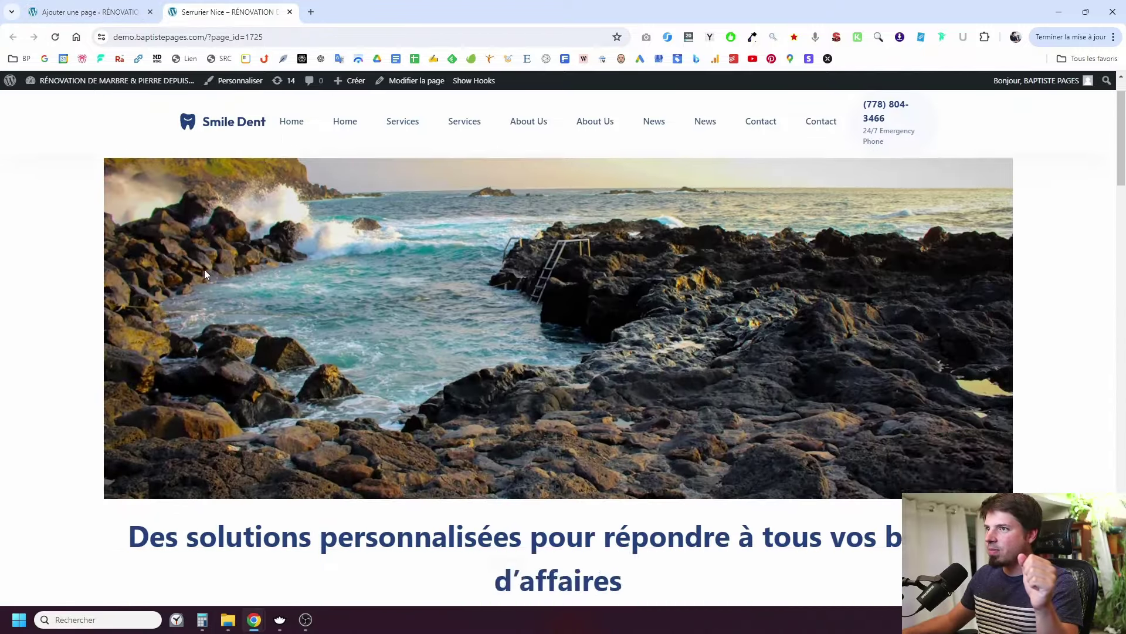
scroll(204, 273, "down", 7)
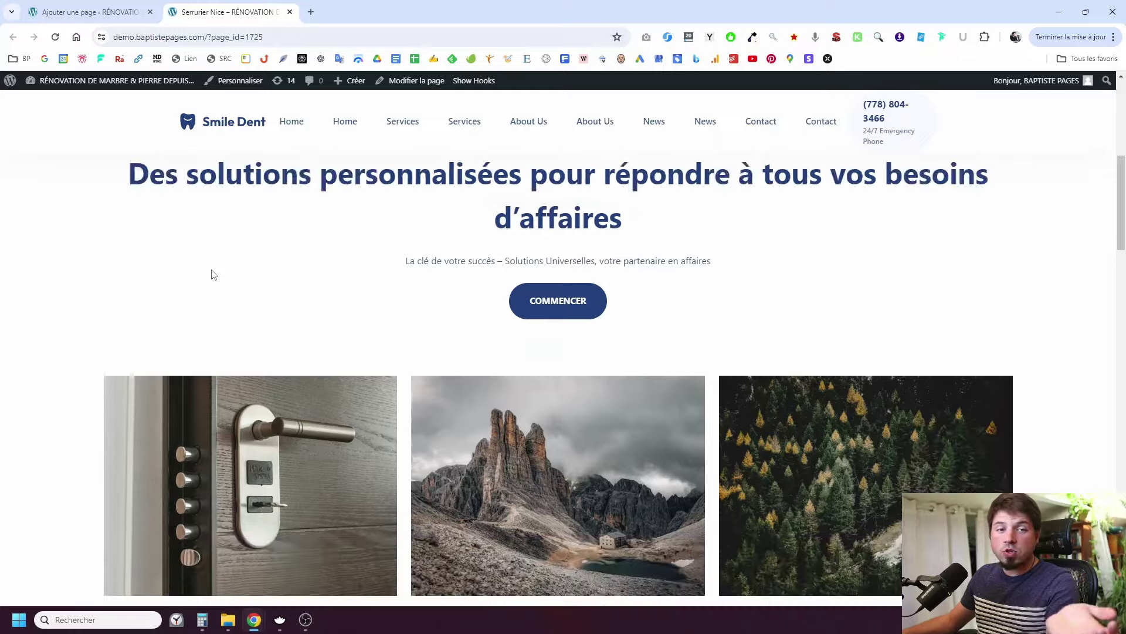
scroll(213, 272, "up", 7)
scroll(234, 264, "down", 5)
scroll(235, 276, "up", 5)
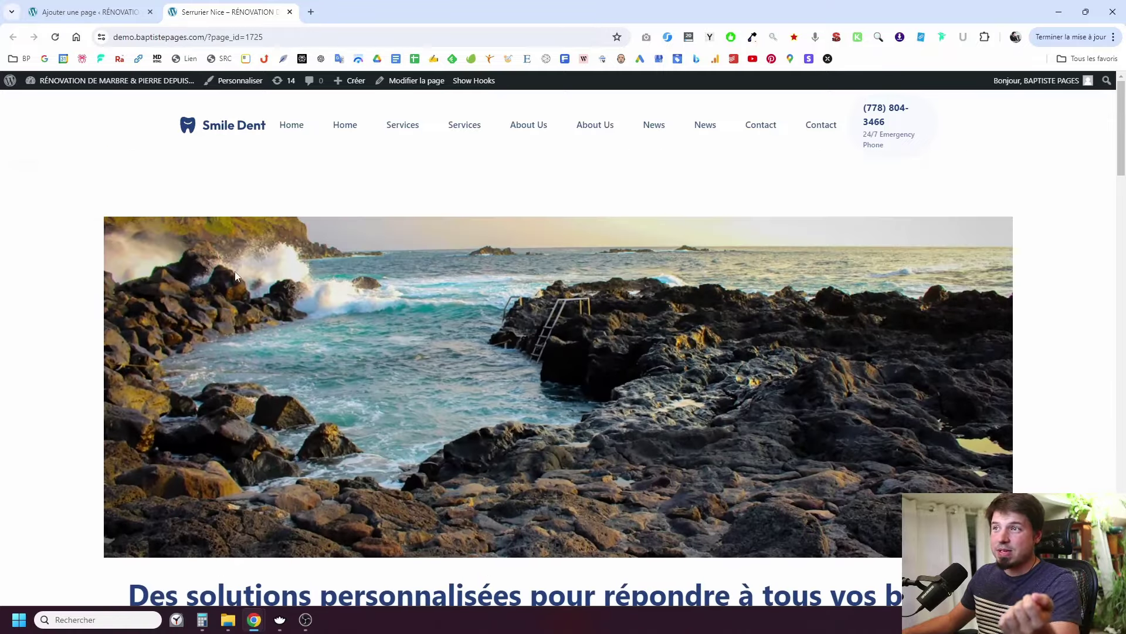
Back in the editor, close the list view, deselect the final group and show the Bannières category of block compositions.
left_click(88, 11)
scroll(308, 211, "up", 3)
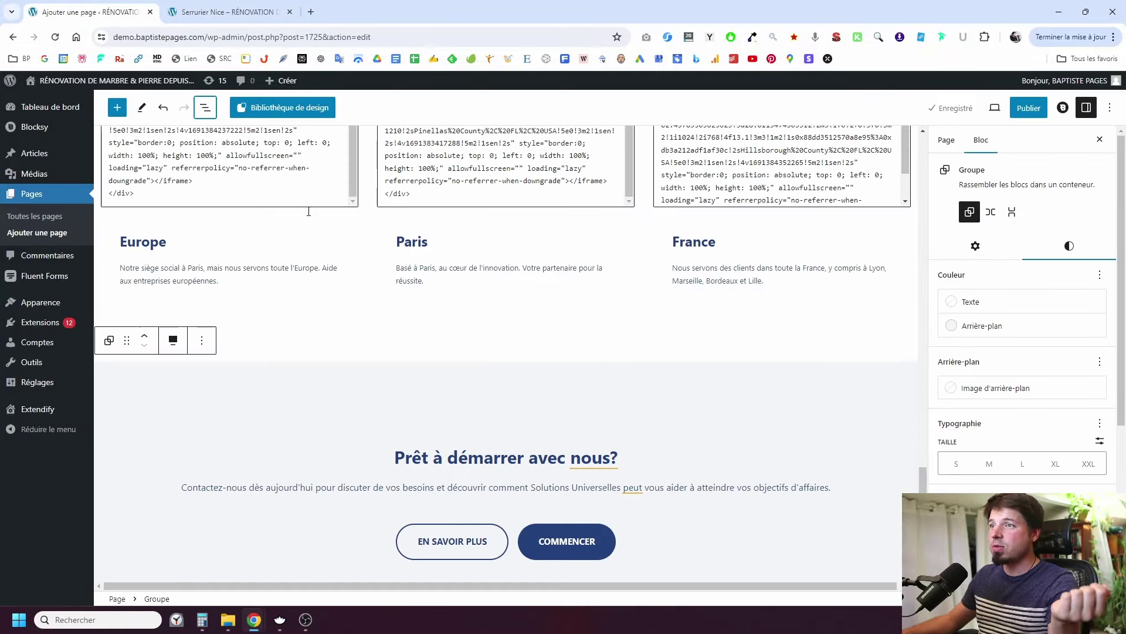
key("Delete")
left_click(506, 399)
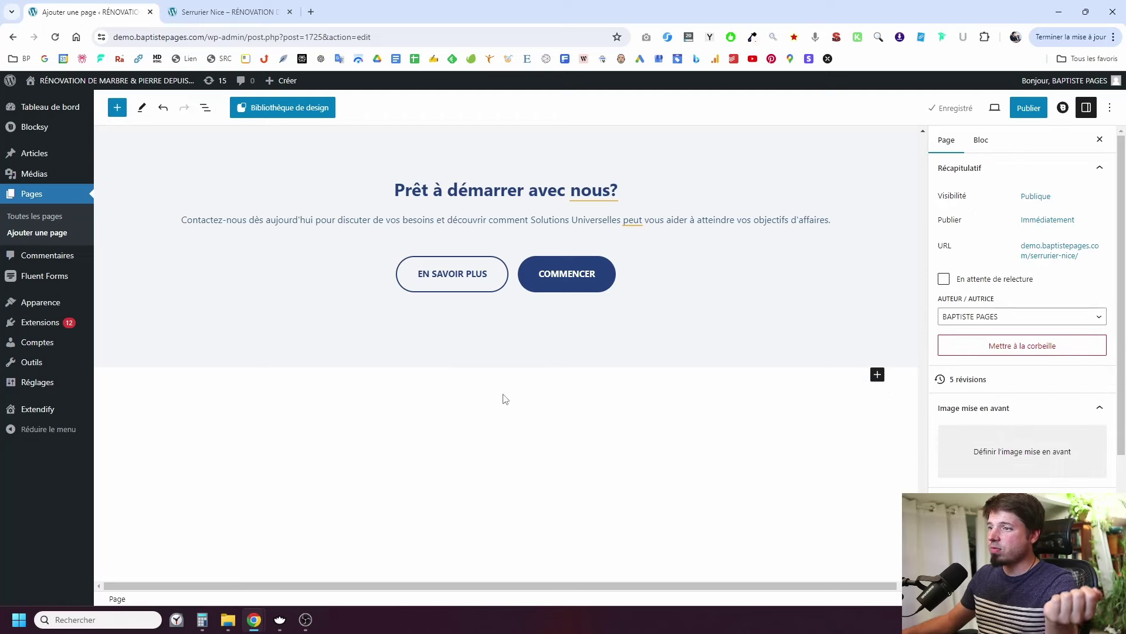
left_click(118, 109)
left_click(176, 181)
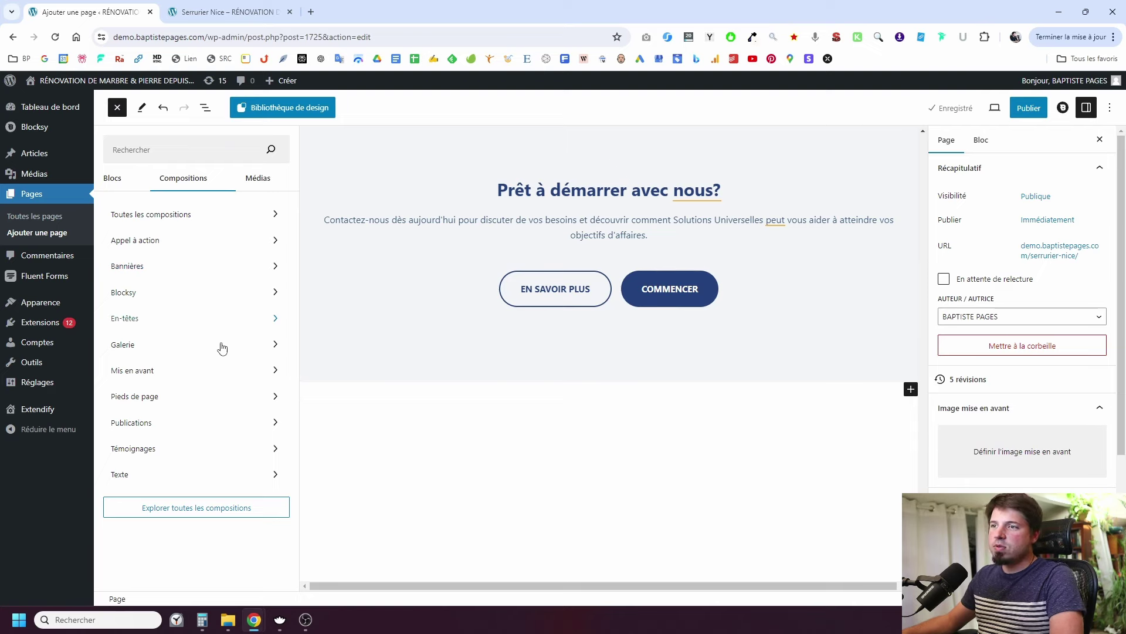
left_click(164, 267)
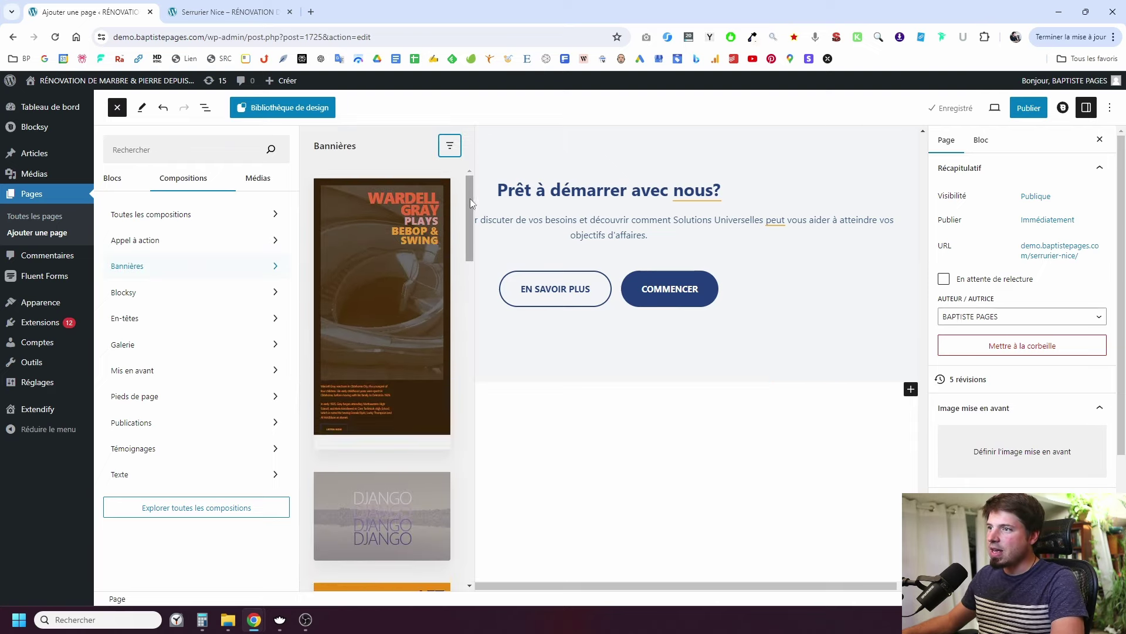
Examine the designs offered in the Bannières compositions as alternatives to the Extendify sections.
scroll(406, 395, "down", 2)
scroll(416, 415, "down", 3)
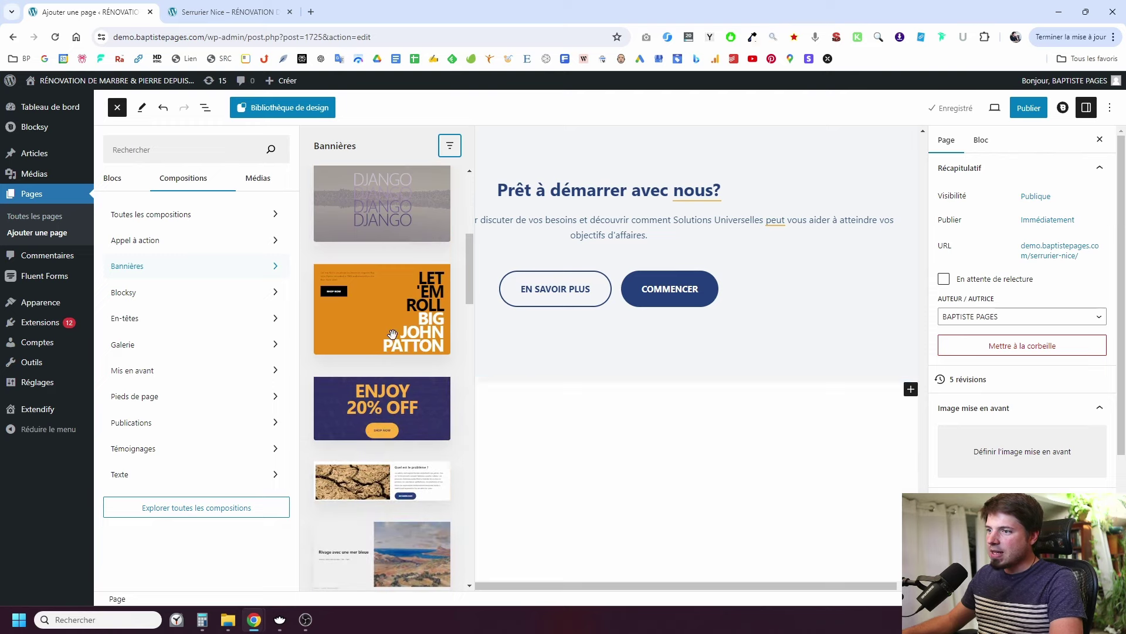
scroll(413, 381, "down", 5)
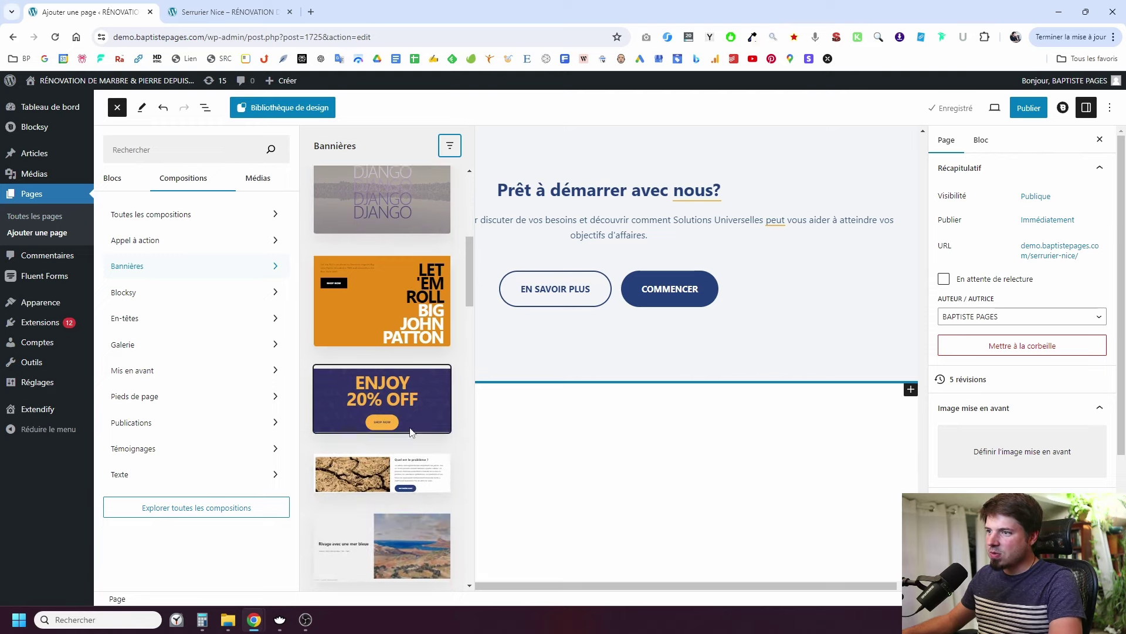
scroll(405, 418, "down", 3)
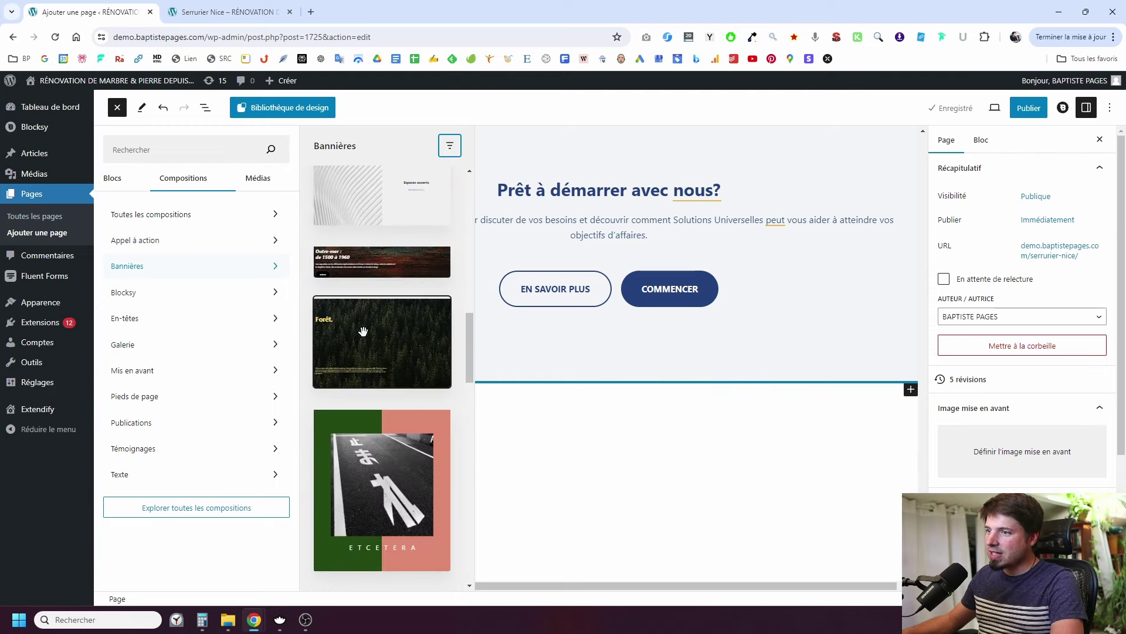
scroll(374, 412, "down", 3)
scroll(373, 411, "down", 3)
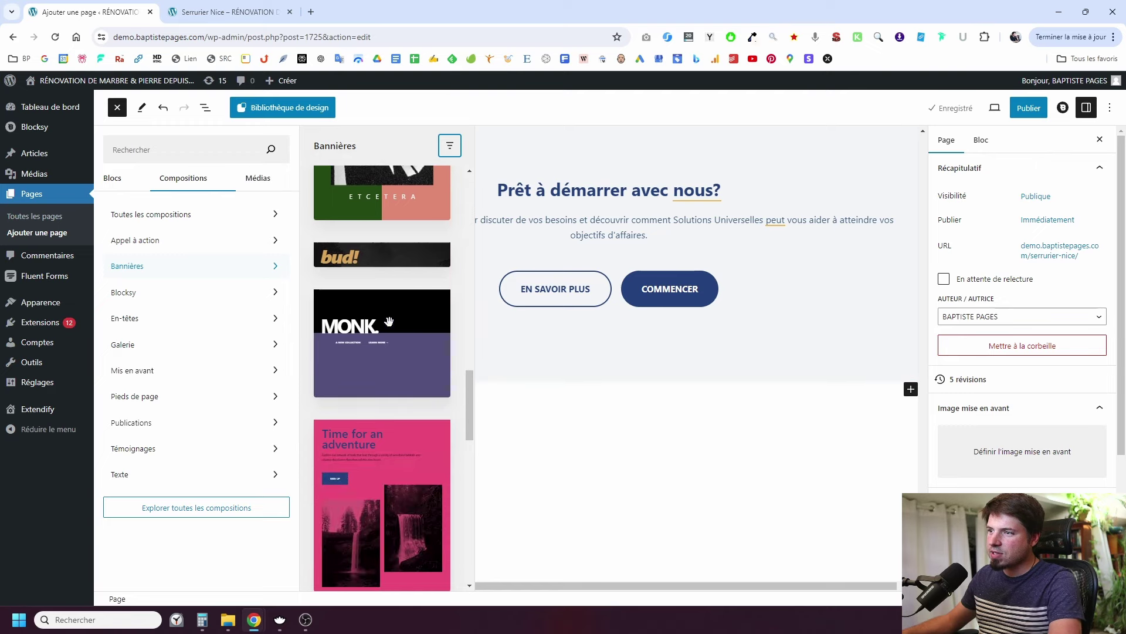
scroll(399, 498, "down", 1)
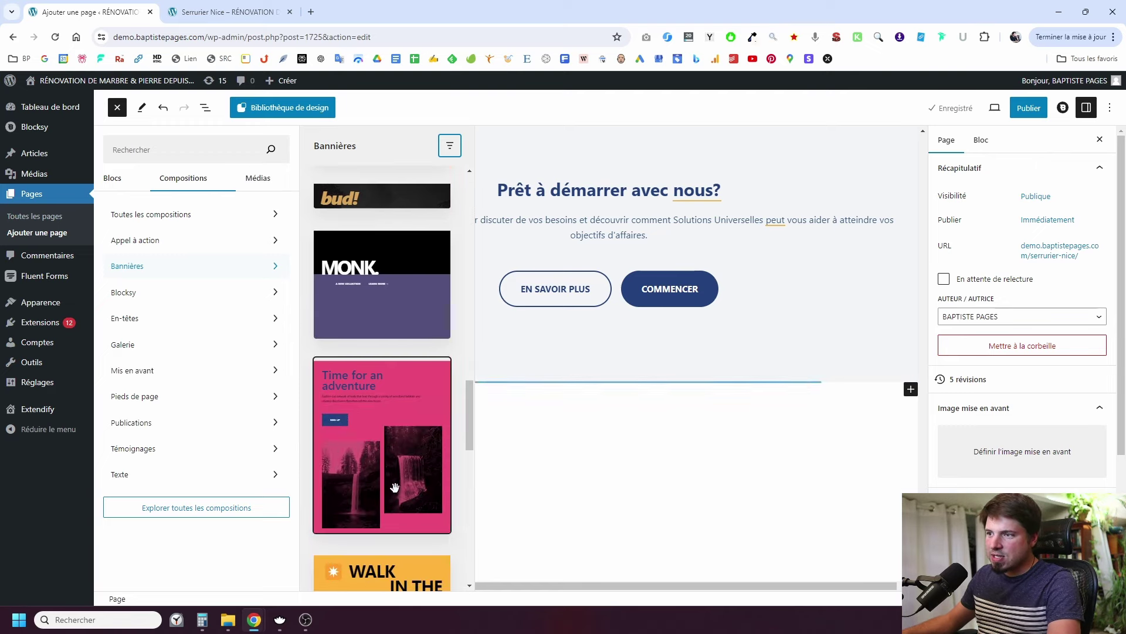
scroll(393, 476, "down", 5)
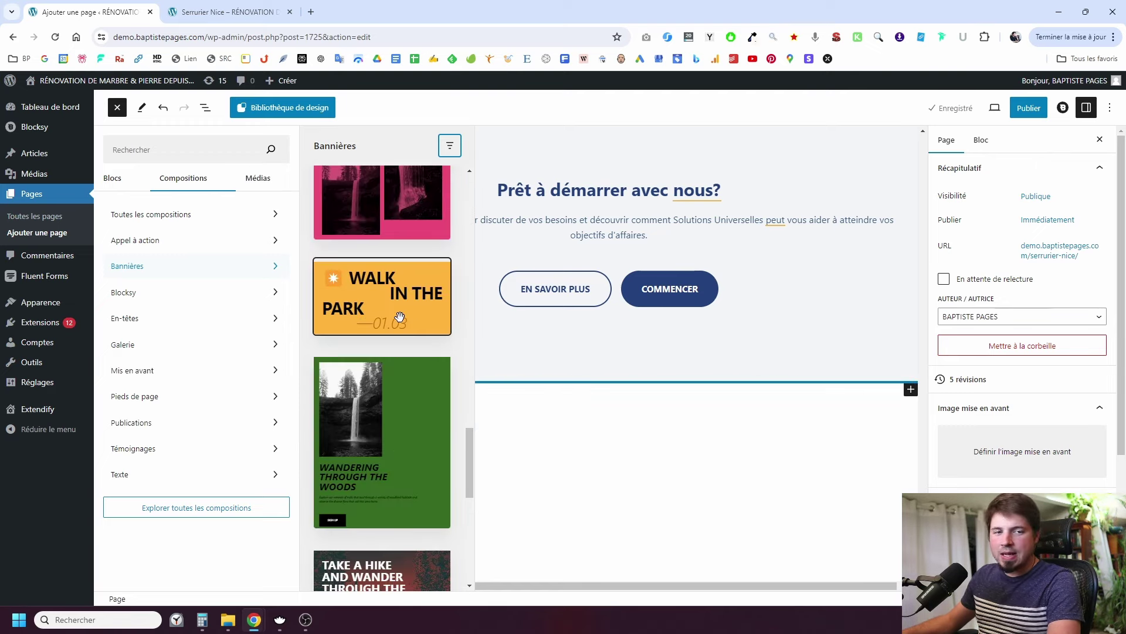
scroll(375, 311, "up", 15)
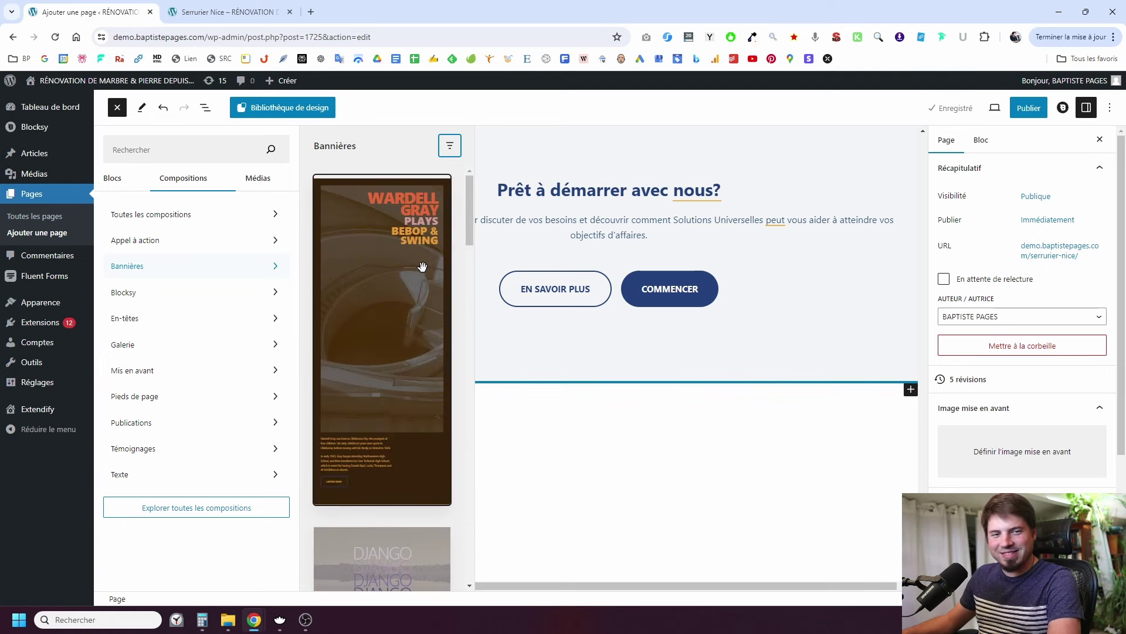
left_click(684, 453)
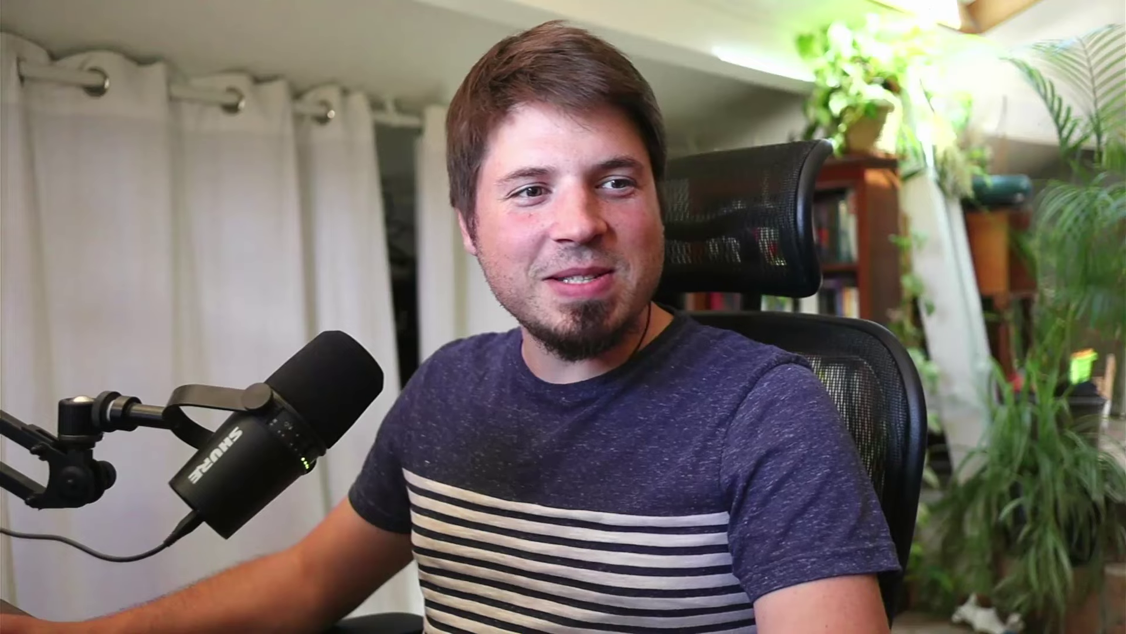